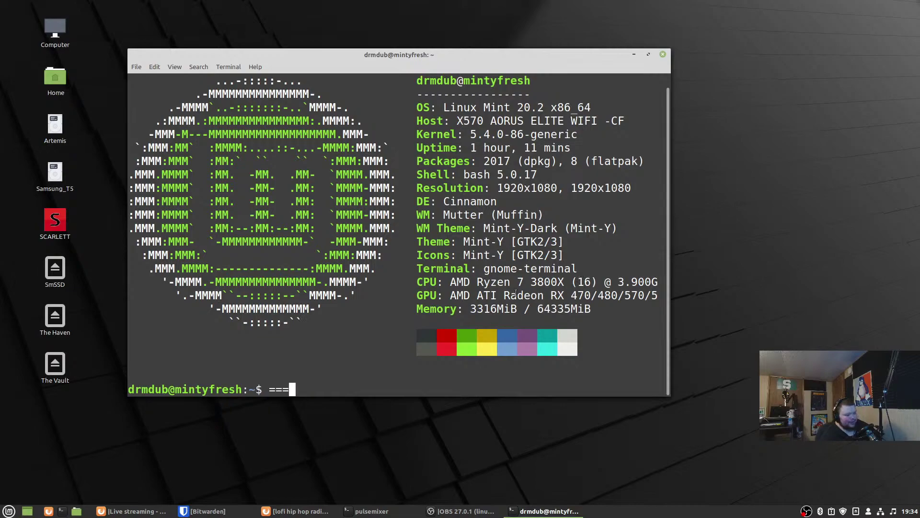
Move the terminal window with the system information away from the desktop icons, towards the upper edge of the desktop
left_click_drag(491, 201, 441, 203)
left_click(440, 203)
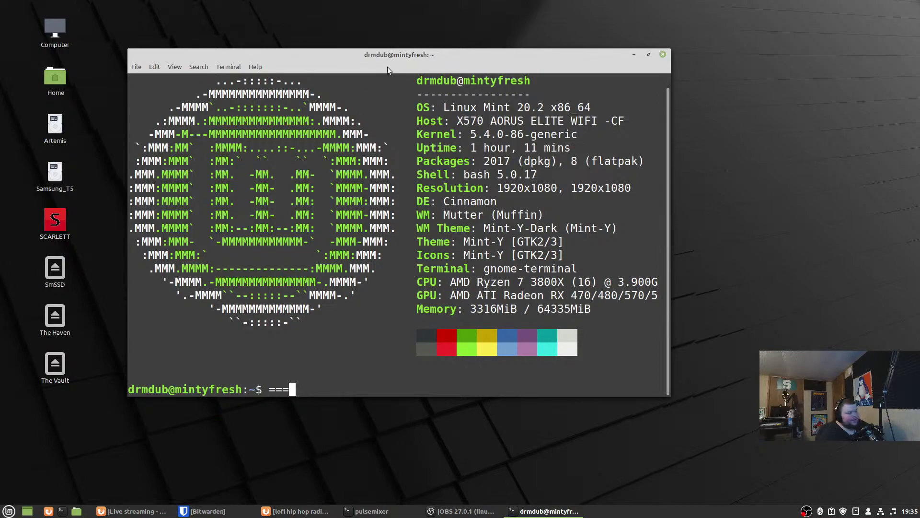
left_click_drag(406, 53, 458, 55)
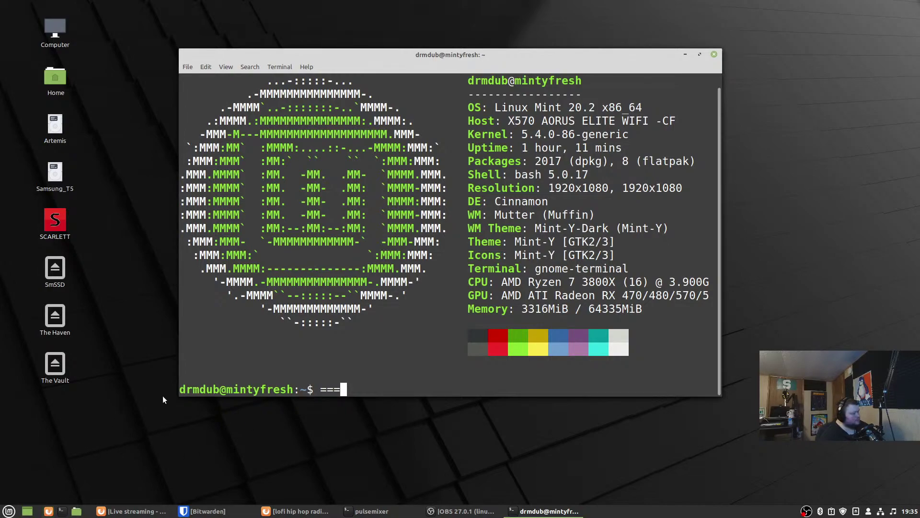
left_click_drag(456, 49, 543, 21)
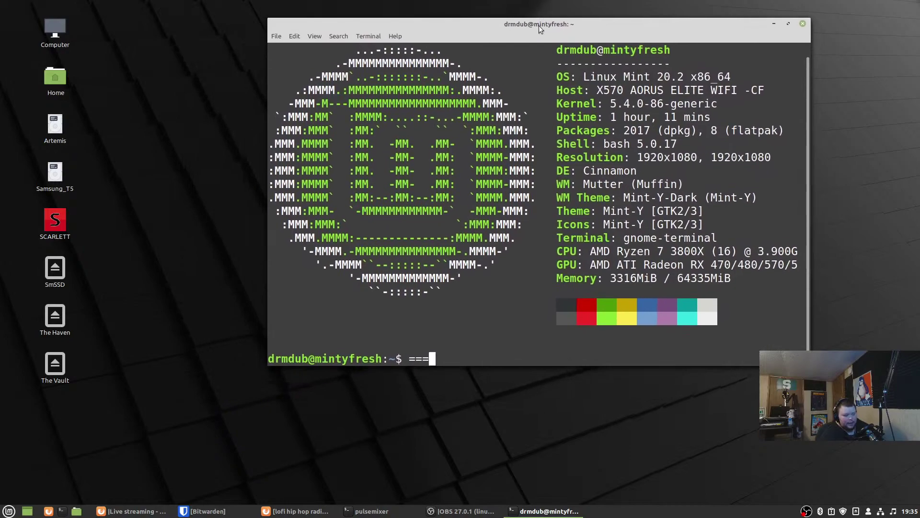
Browse the complete list of installed applications in the Mint launcher from Accessibility through Workspaces, and close it
left_click(8, 510)
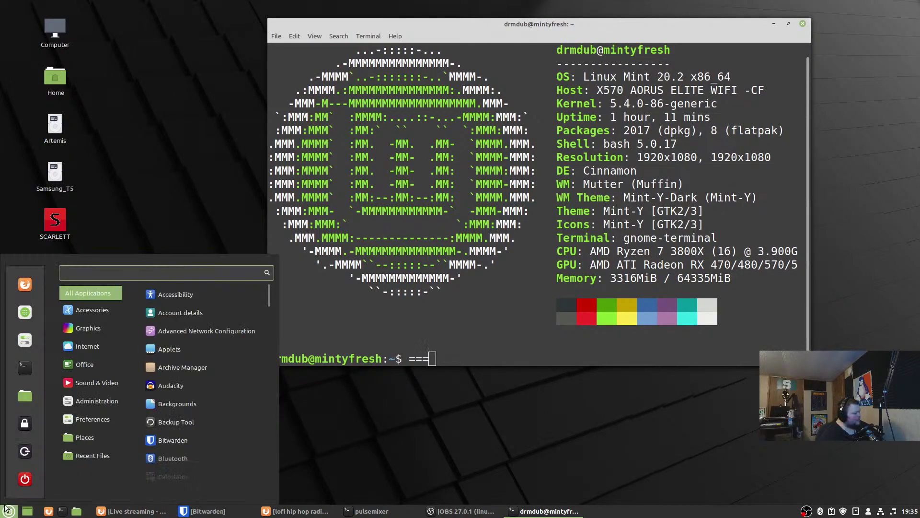
mouse_move(115, 461)
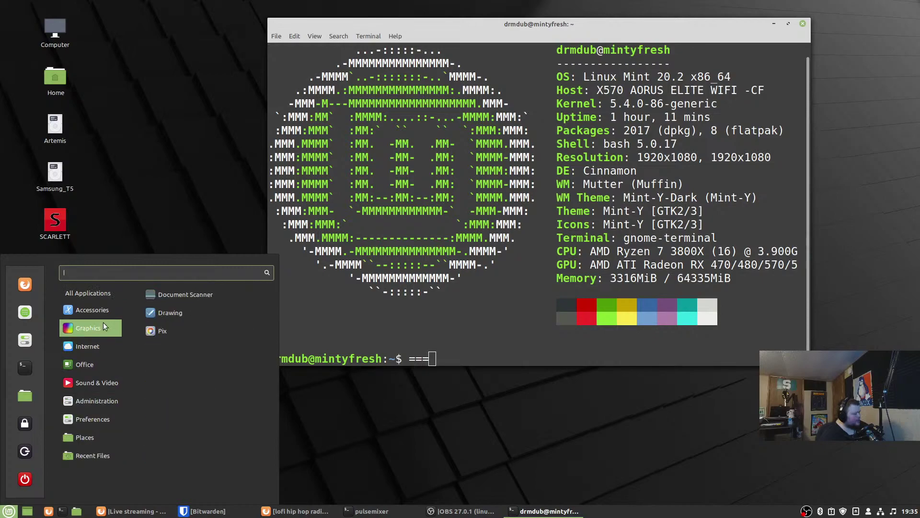
mouse_move(105, 293)
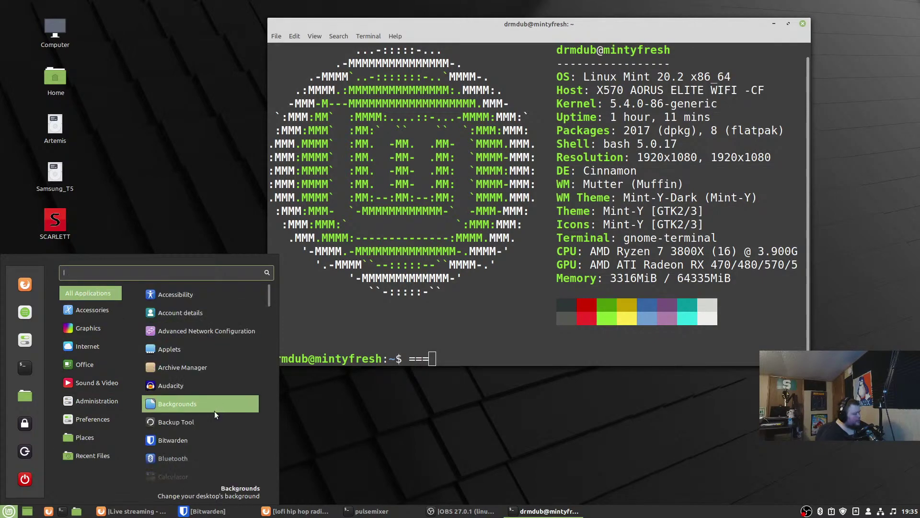
scroll(209, 421, "down", 4)
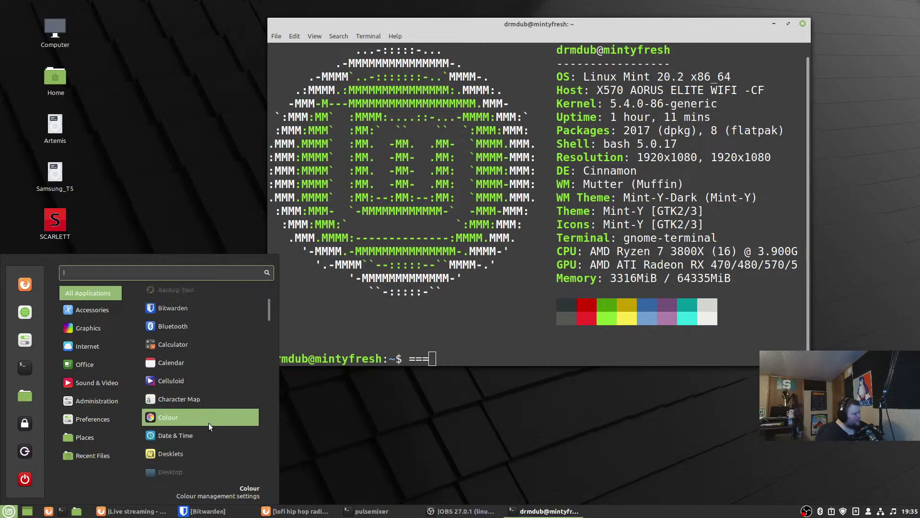
scroll(208, 423, "down", 4)
scroll(208, 423, "down", 2)
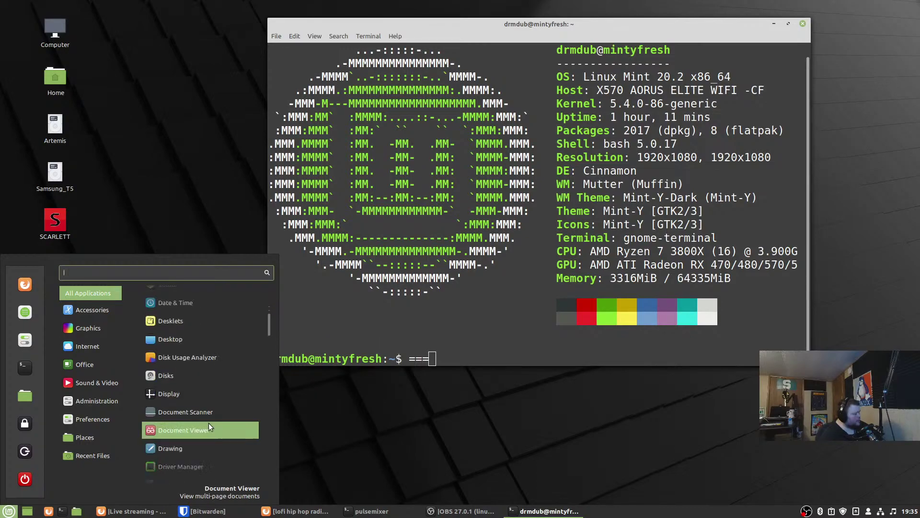
scroll(208, 420, "down", 3)
scroll(197, 427, "down", 4)
scroll(197, 428, "down", 2)
scroll(197, 428, "down", 2)
scroll(197, 428, "down", 4)
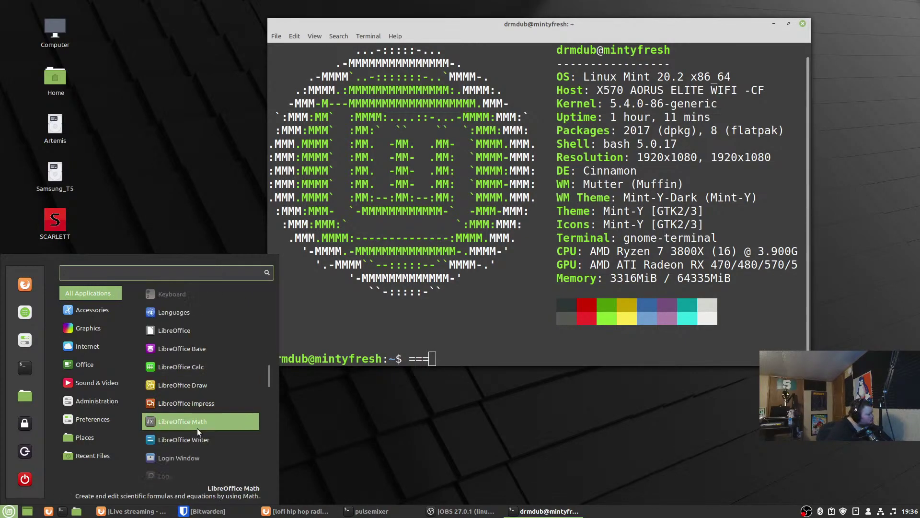
scroll(197, 427, "down", 7)
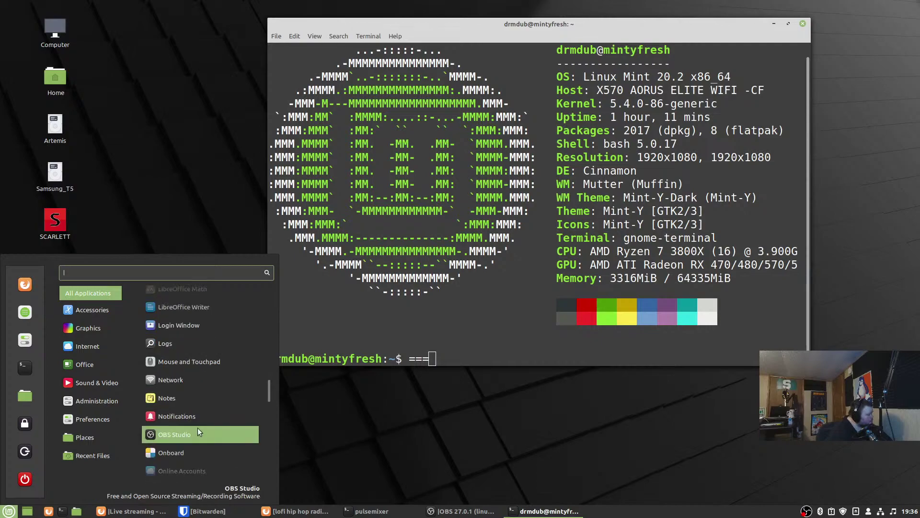
scroll(197, 427, "down", 5)
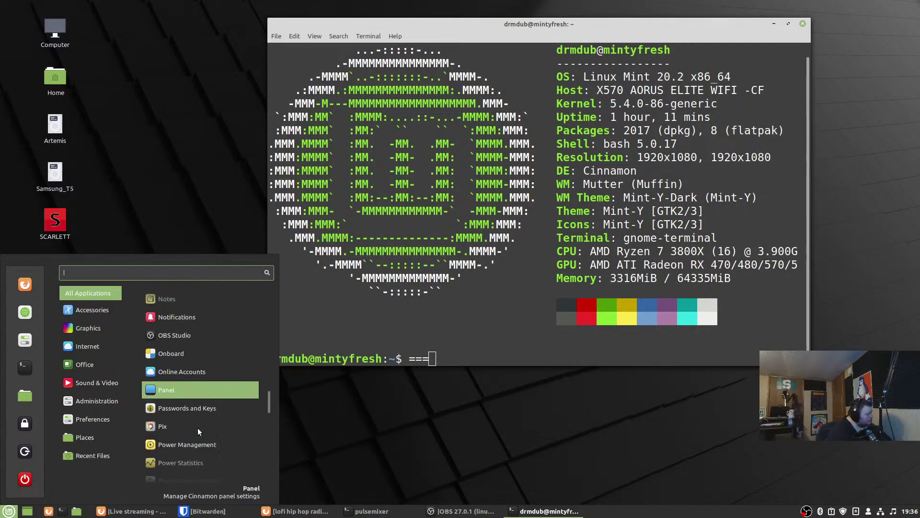
scroll(198, 427, "down", 4)
scroll(197, 427, "down", 1)
scroll(199, 431, "down", 5)
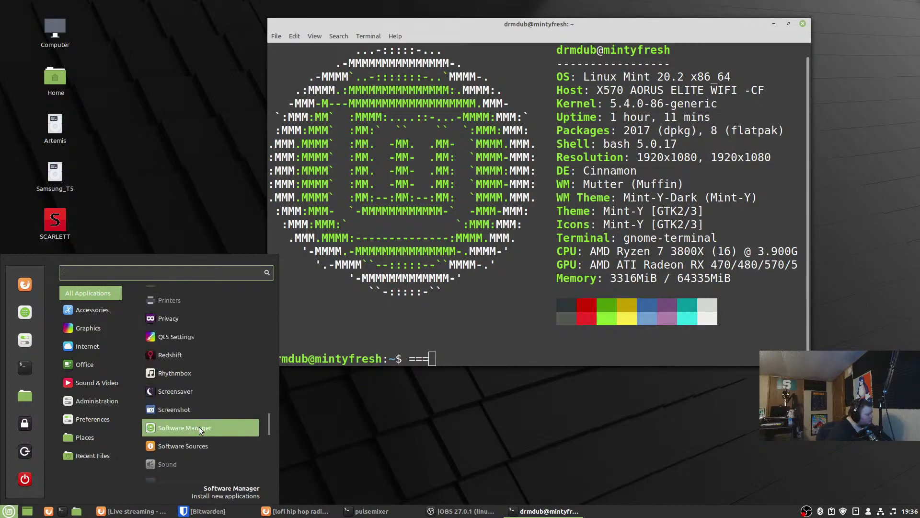
scroll(200, 426, "down", 5)
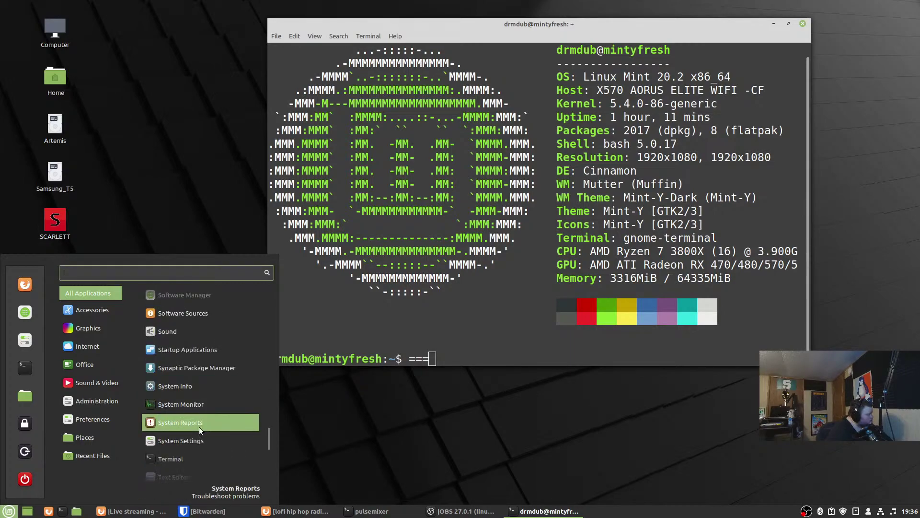
scroll(199, 426, "down", 5)
scroll(200, 429, "down", 4)
scroll(199, 426, "down", 2)
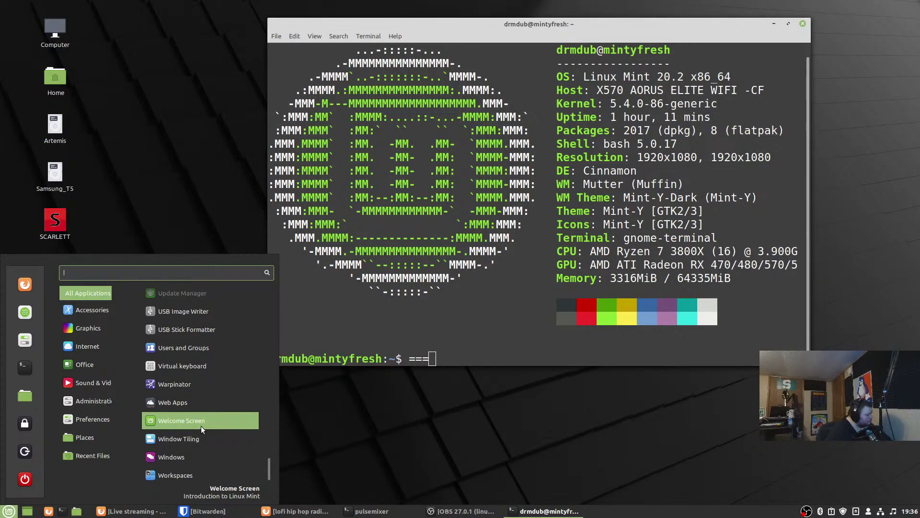
left_click(415, 424)
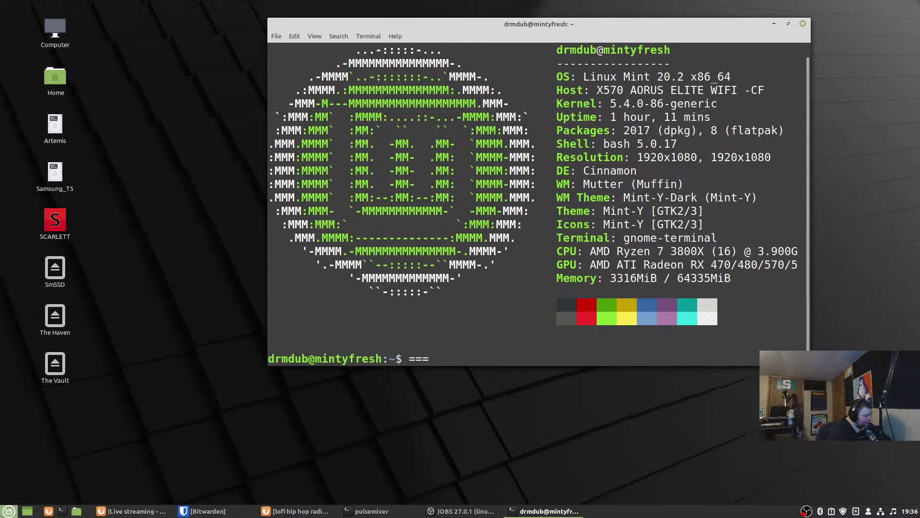
Search the application launcher for "software", open Software Manager and position its window over the terminal
left_click(8, 512)
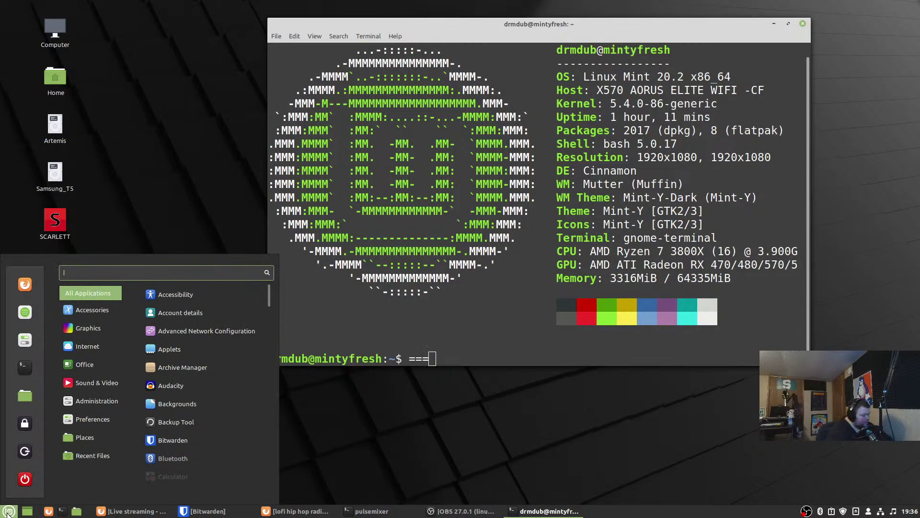
type("software")
key("Down")
key("Return")
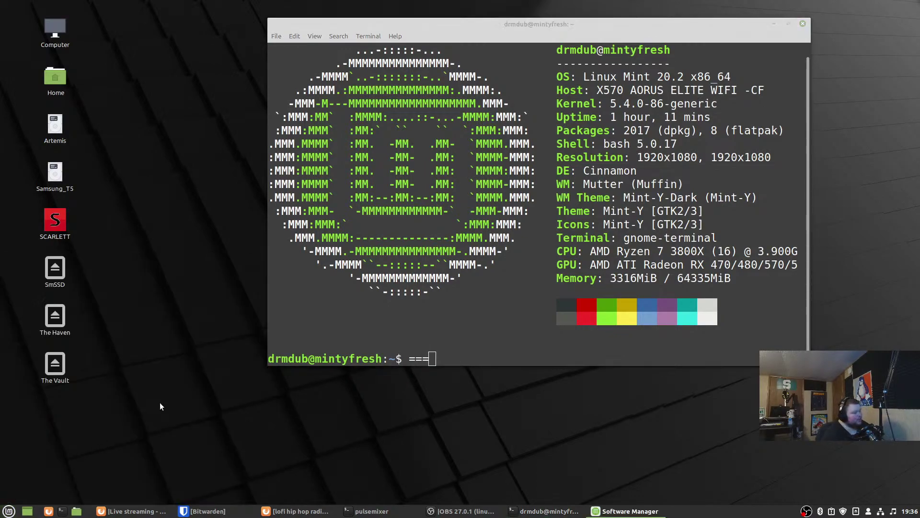
left_click_drag(464, 93, 306, 116)
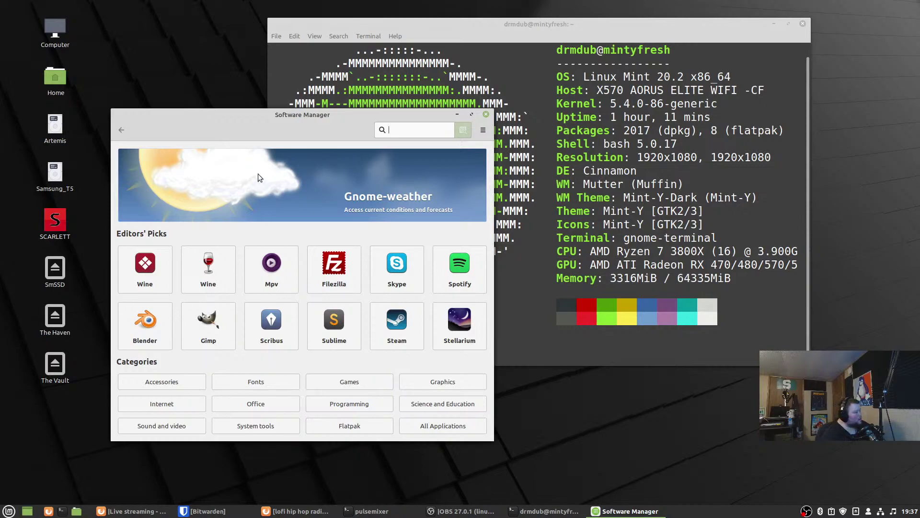
left_click_drag(287, 114, 469, 82)
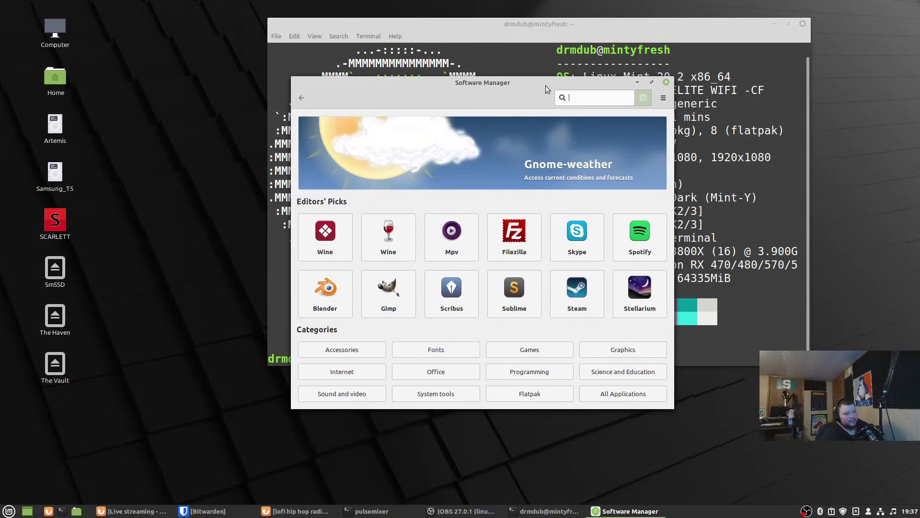
Check Software Manager's search and package list options without changing any, and move its window clear of the application launcher
left_click(663, 98)
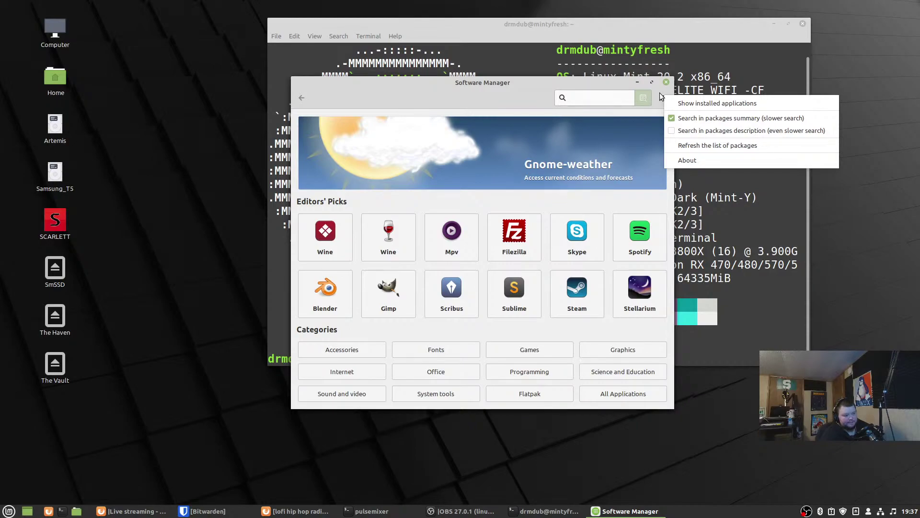
left_click(504, 91)
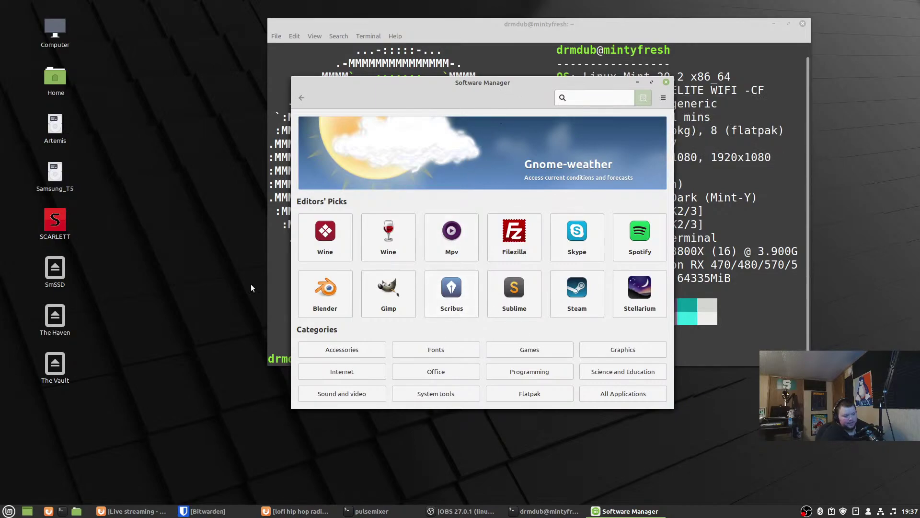
left_click_drag(489, 82, 439, 96)
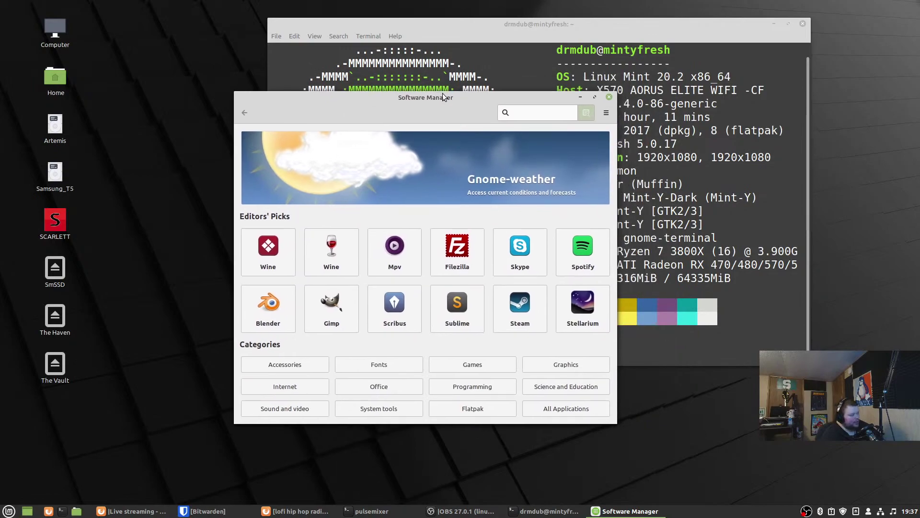
left_click_drag(445, 97, 575, 115)
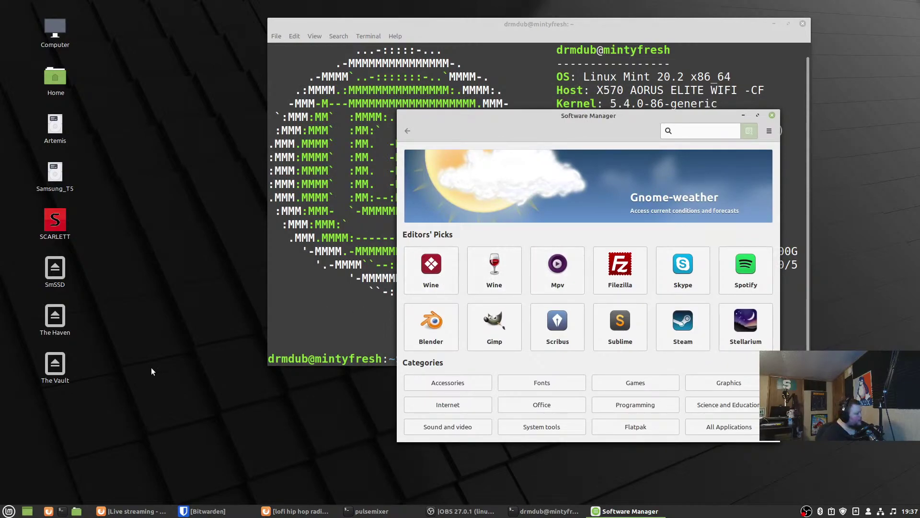
Search the application launcher for "setting", open System Settings and place its window beside Software Manager
left_click(7, 511)
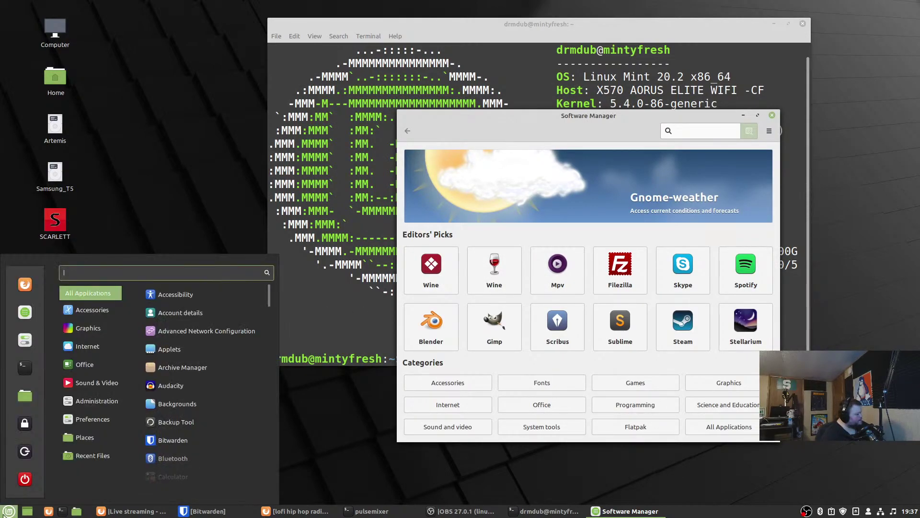
type("setting")
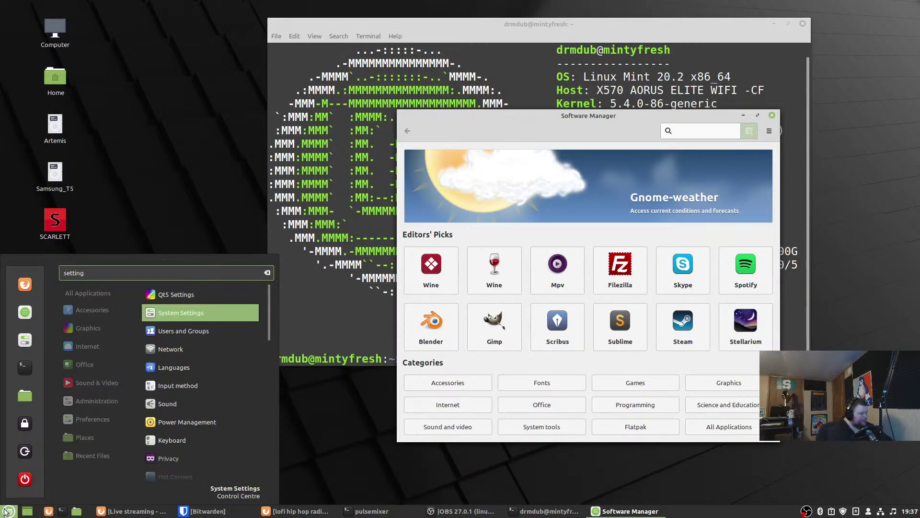
left_click(181, 313)
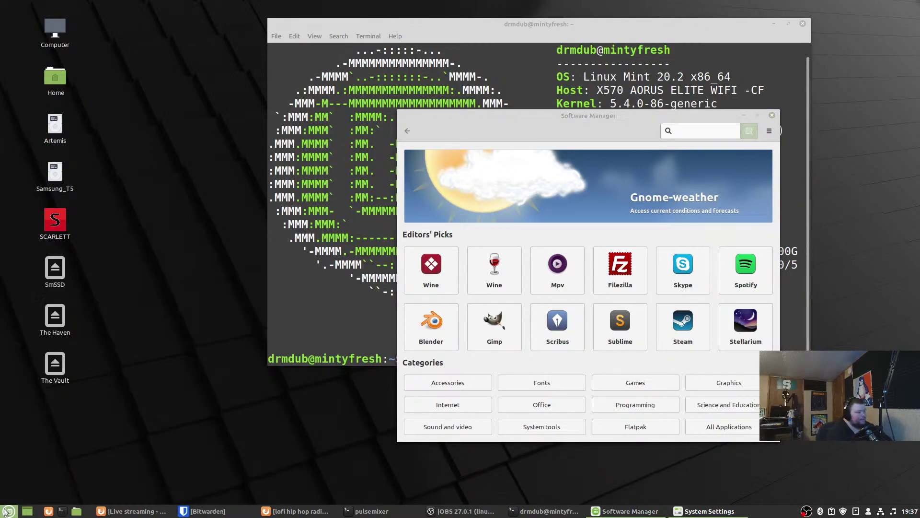
left_click_drag(456, 116, 339, 104)
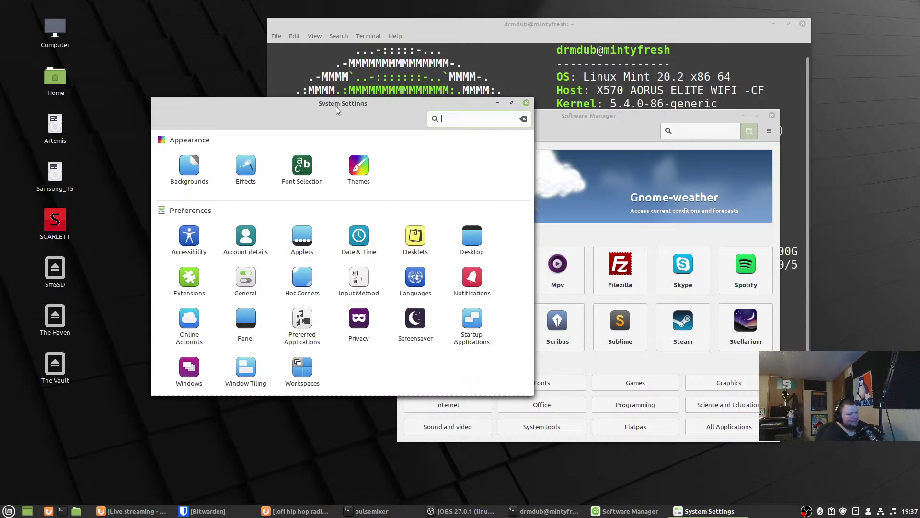
left_click_drag(320, 105, 320, 145)
left_click(537, 114)
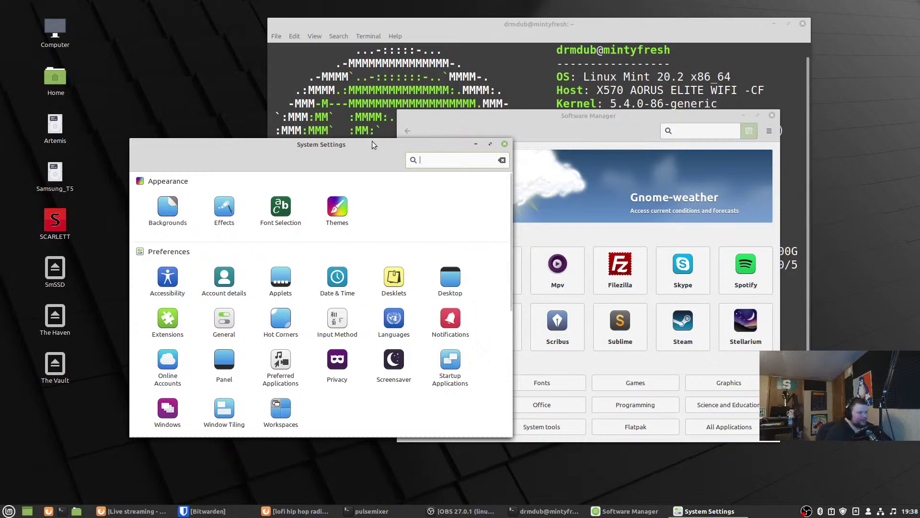
mouse_move(304, 144)
left_mouse_down()
mouse_move(305, 101)
mouse_move(305, 144)
left_mouse_up()
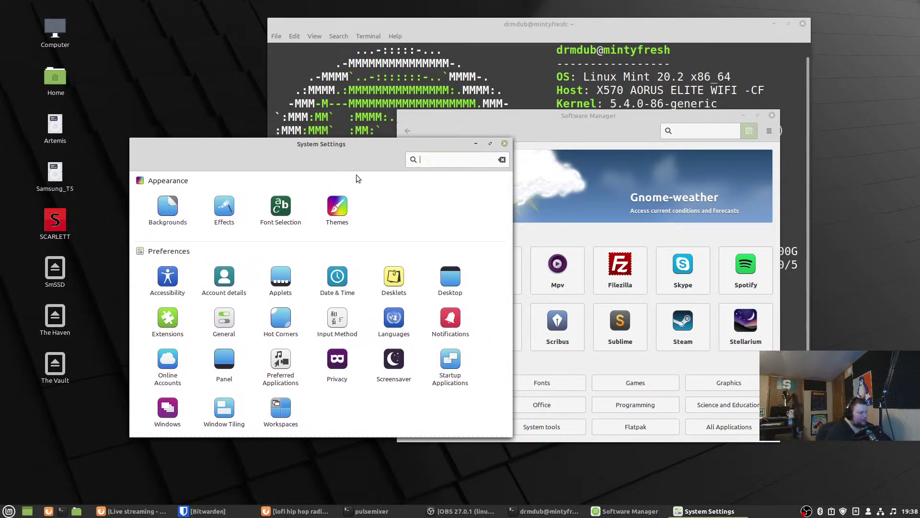
In the Themes settings, set the window borders to Mint-Y-Dark and the icons to Mint-Y-Dark-Red
left_click(360, 216)
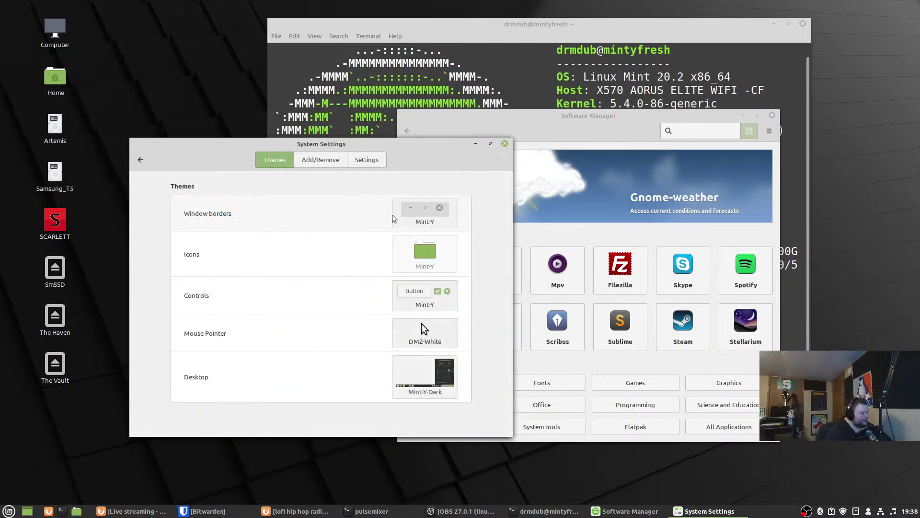
left_click(424, 212)
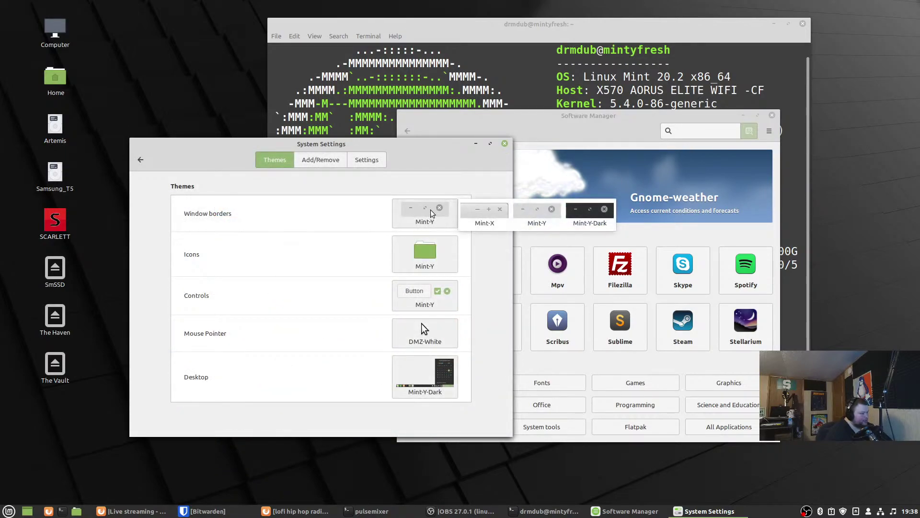
left_click(574, 212)
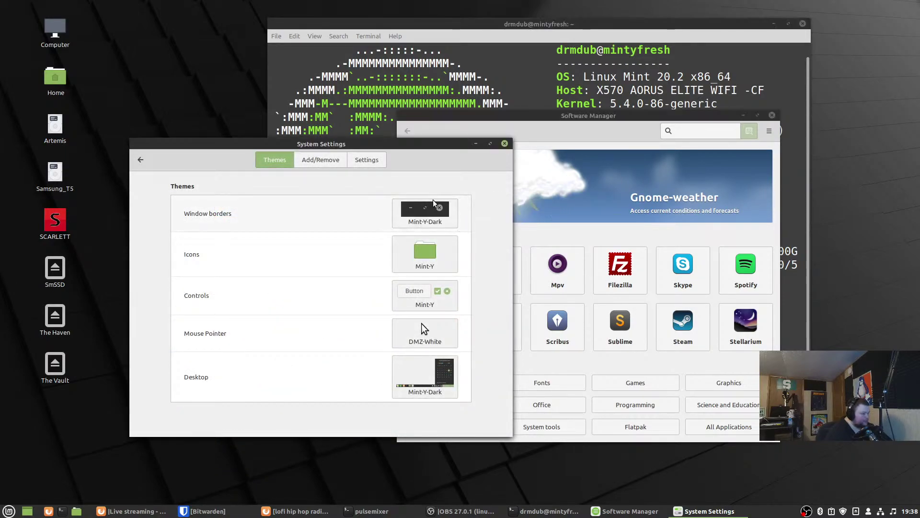
left_click(430, 262)
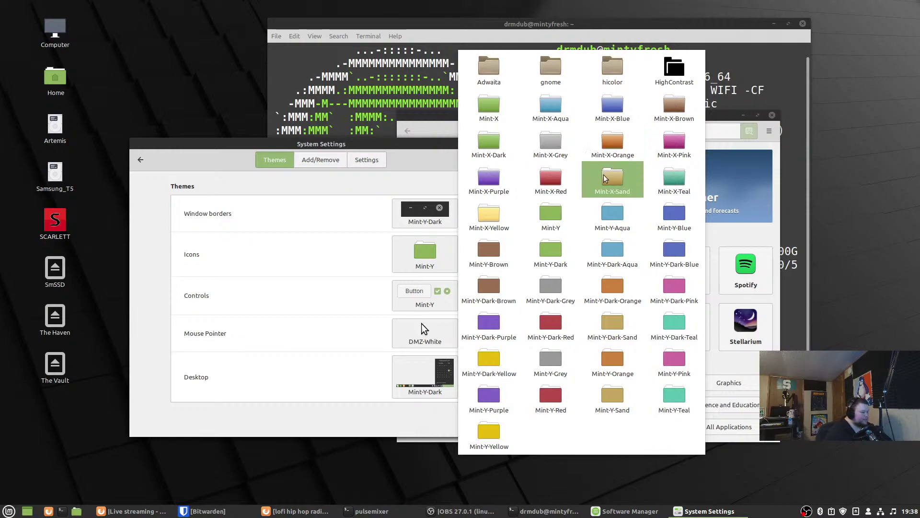
left_click(549, 321)
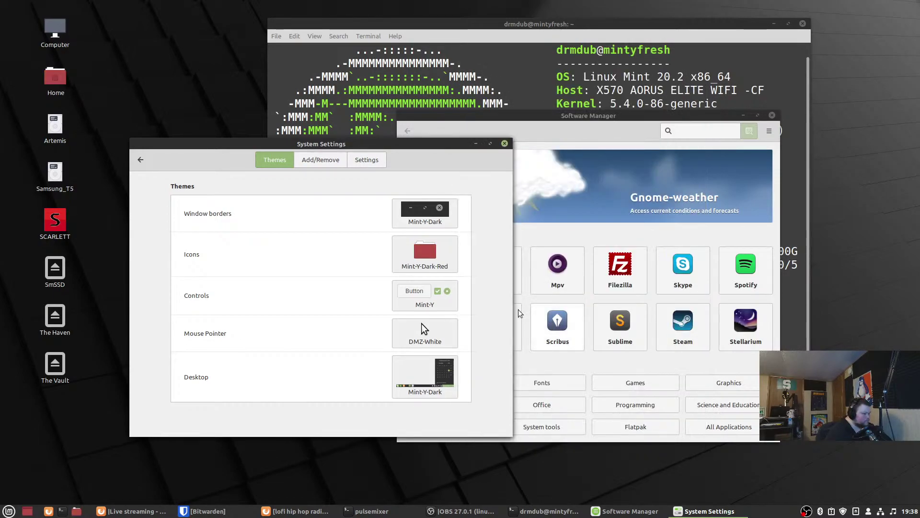
In the Themes settings, set both the controls and the desktop theme to Mint-Y-Dark-Red and return to the settings overview
left_click(426, 297)
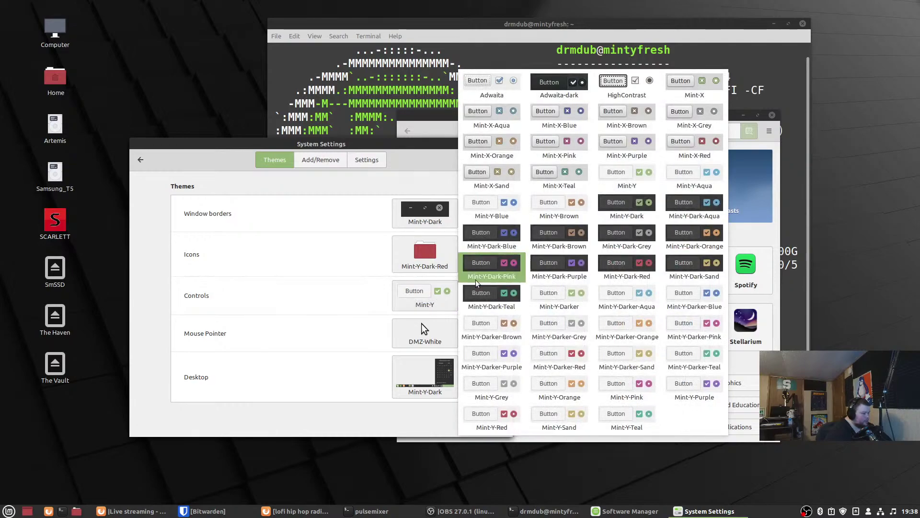
left_click(626, 263)
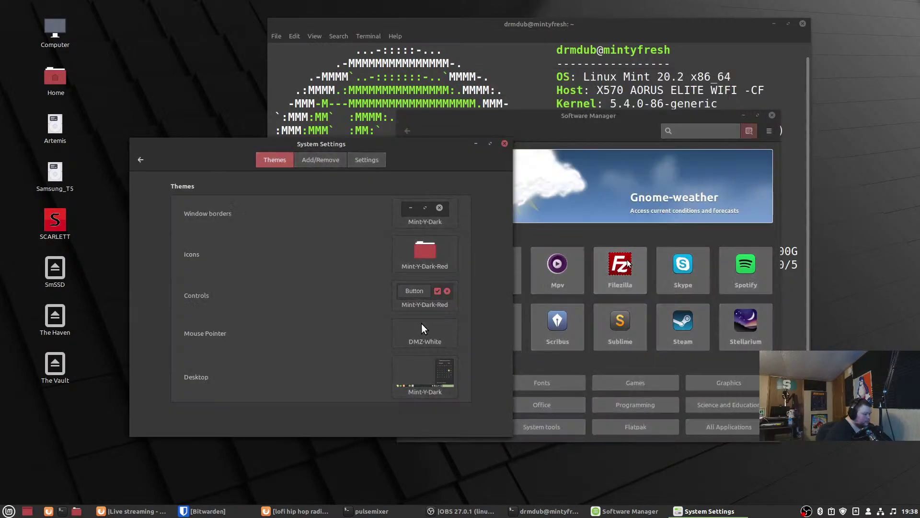
left_click_drag(404, 149, 423, 137)
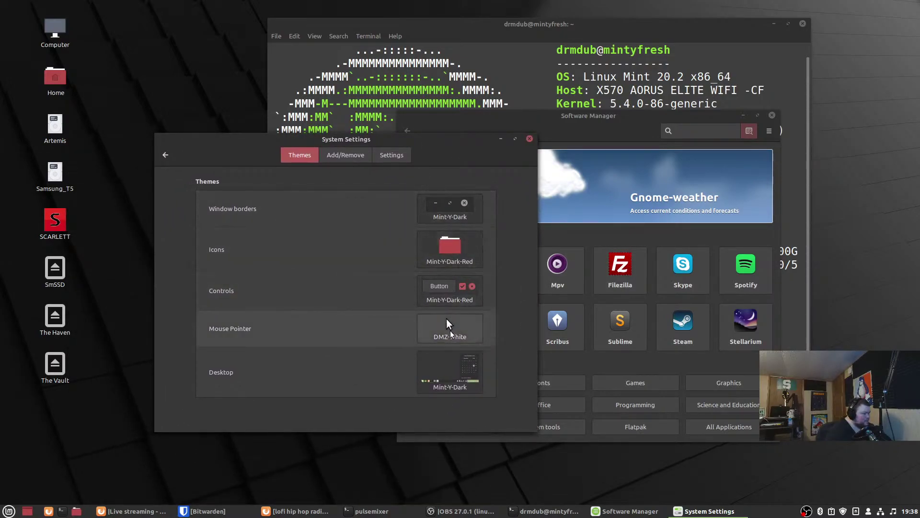
left_click(445, 381)
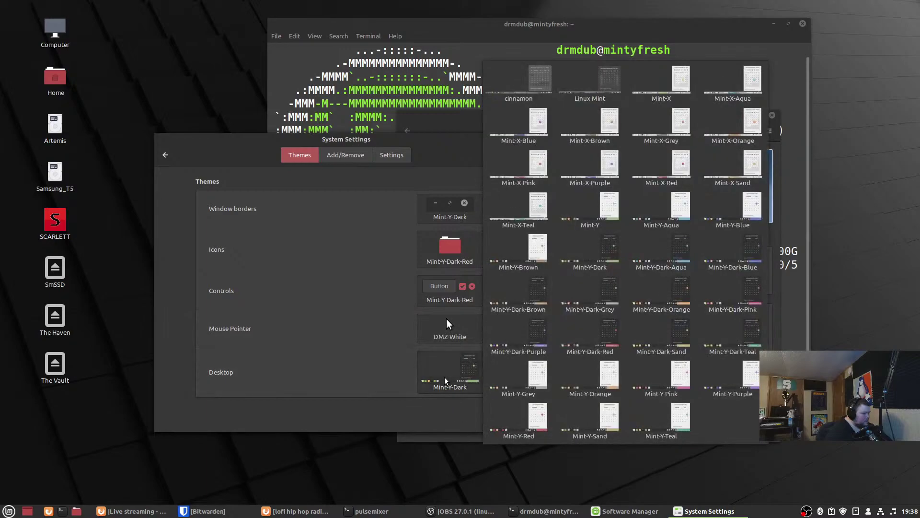
left_click(577, 326)
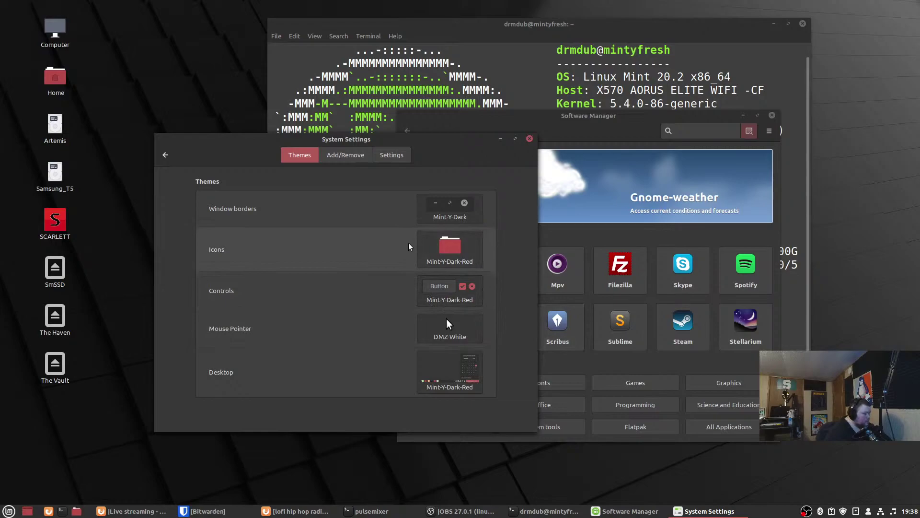
left_click(162, 159)
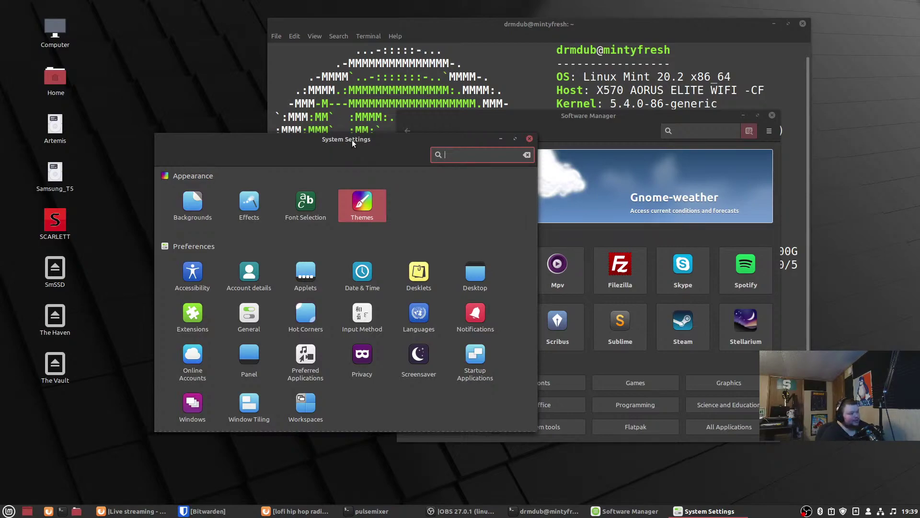
Reposition the System Settings window, check the Window Tiling options without changing any, and return to the overview
left_click_drag(353, 140, 266, 144)
left_click_drag(449, 138, 411, 162)
left_click_drag(213, 171, 522, 59)
scroll(522, 165, "down", 5)
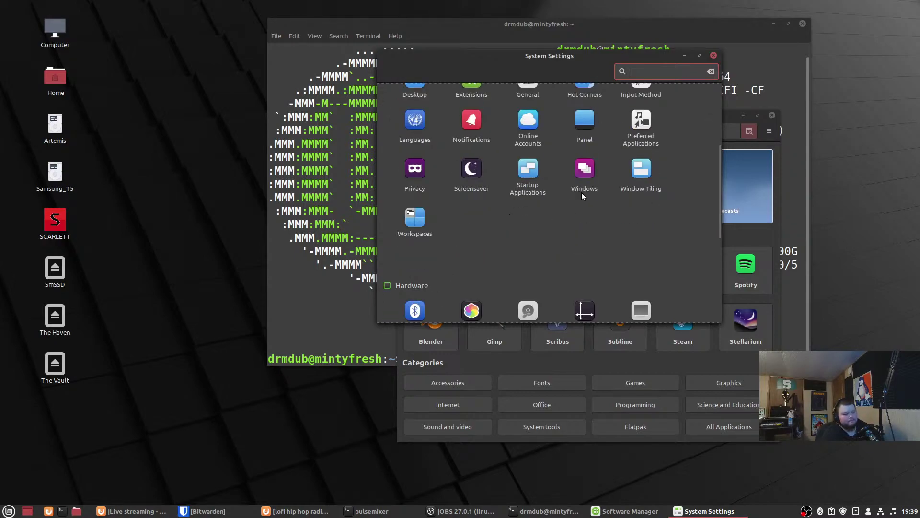
left_click(638, 167)
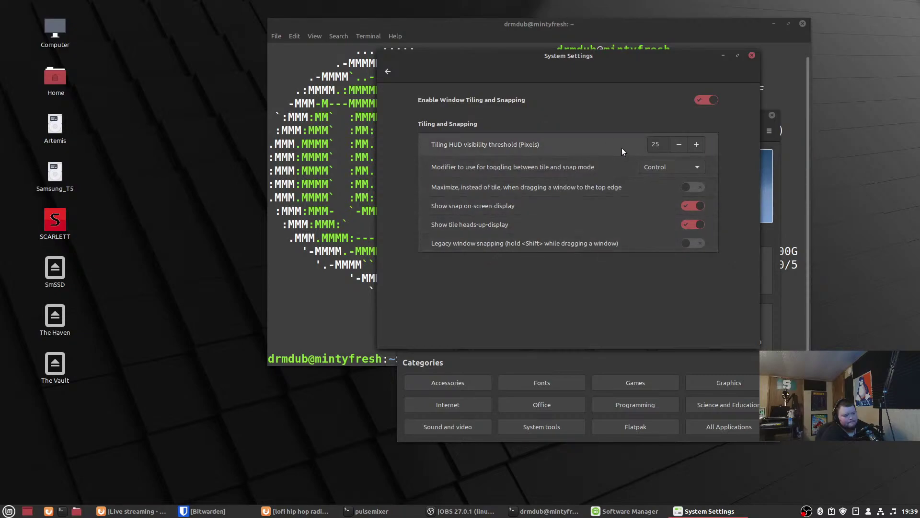
left_click(388, 71)
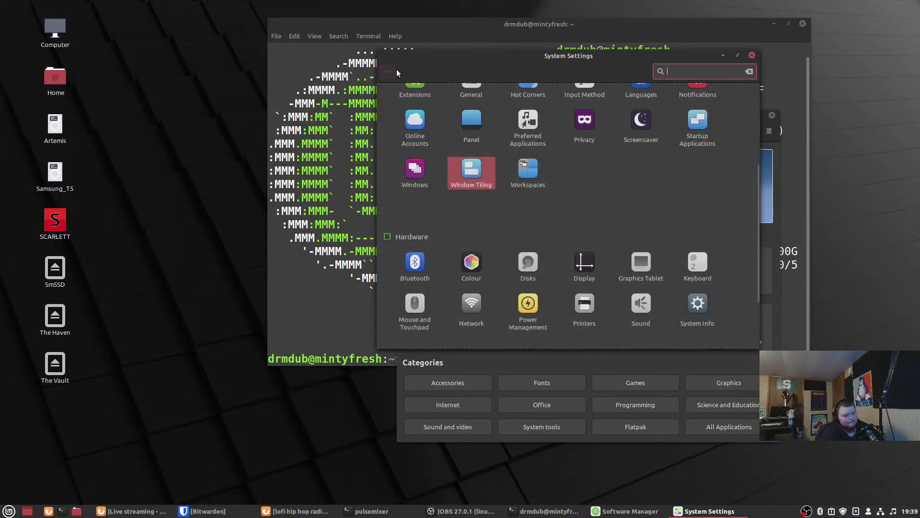
Maximize System Settings to view all its categories at once, and restore it to a floating window over the terminal
left_click_drag(575, 57, 427, 45)
double_click(428, 45)
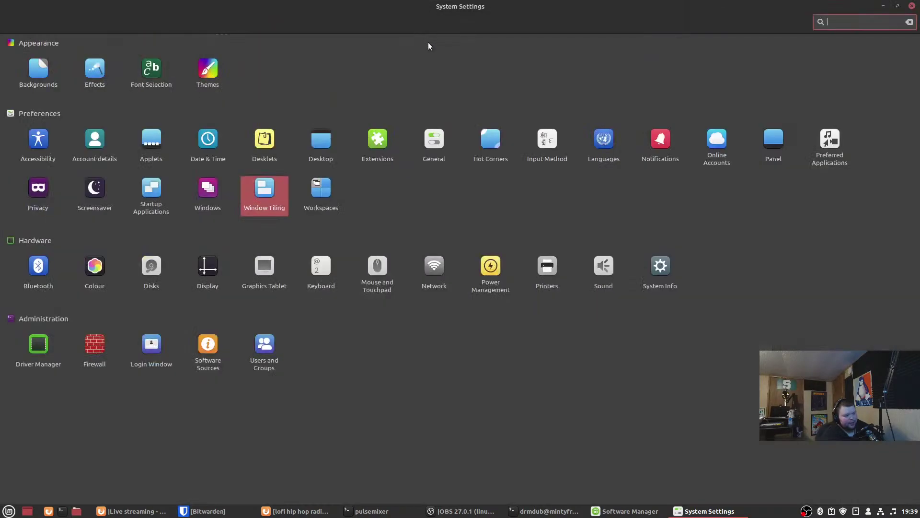
double_click(450, 6)
left_click(593, 45)
double_click(437, 13)
left_click_drag(456, 47, 487, 145)
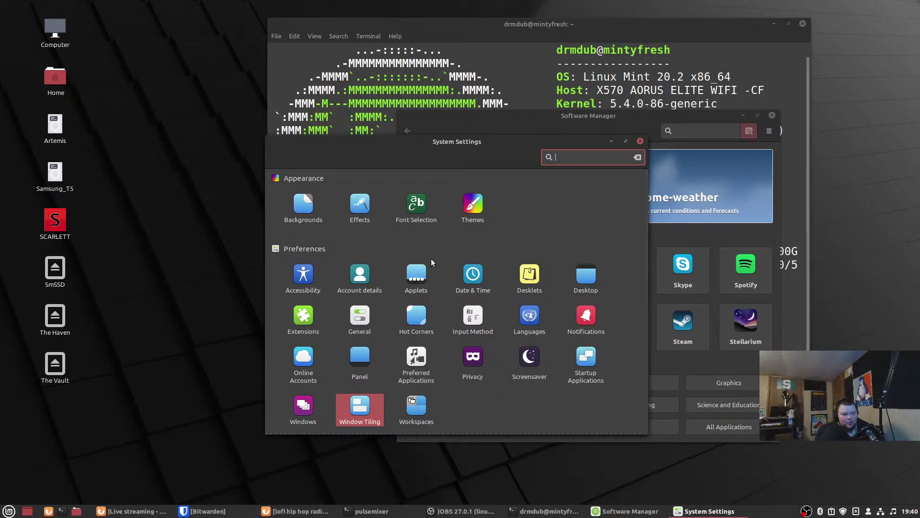
left_click_drag(465, 143, 300, 173)
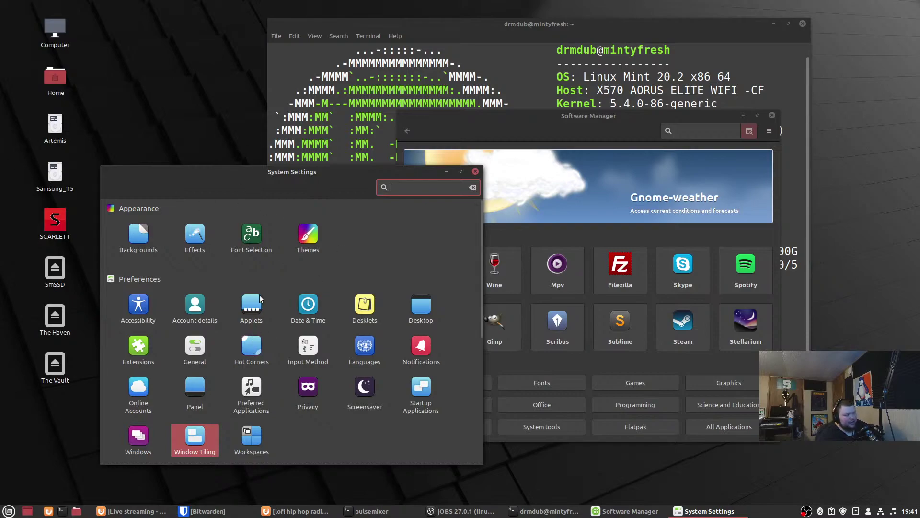
left_click_drag(280, 182, 521, 118)
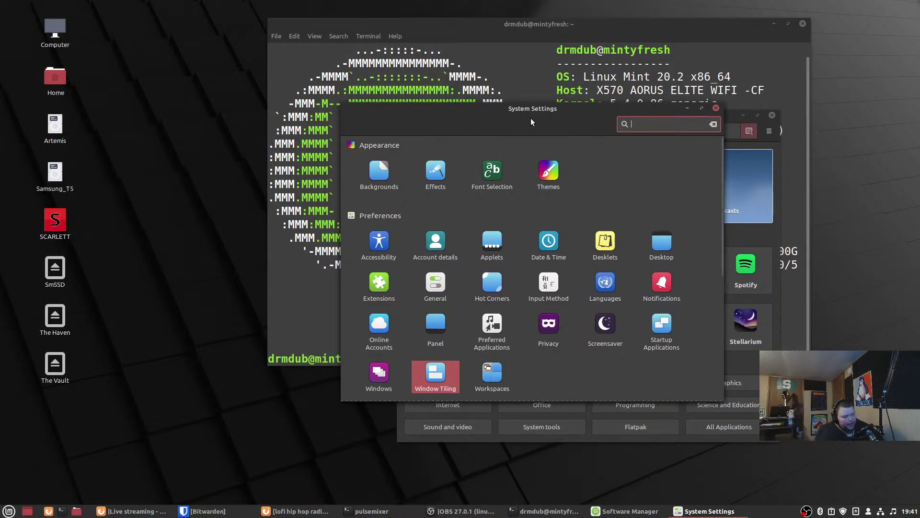
left_click_drag(528, 116, 323, 149)
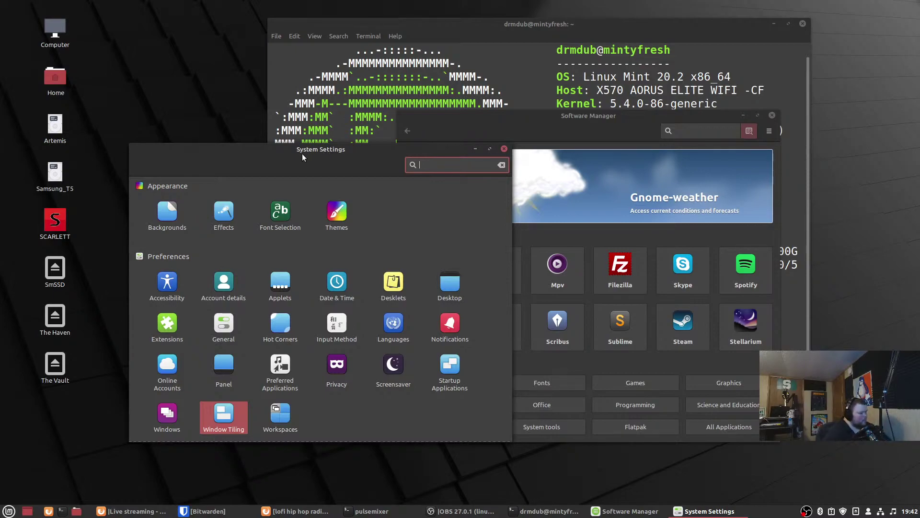
In the Window Tiling settings, enable maximizing instead of tiling at the top edge, and try it on the terminal window
left_click(224, 416)
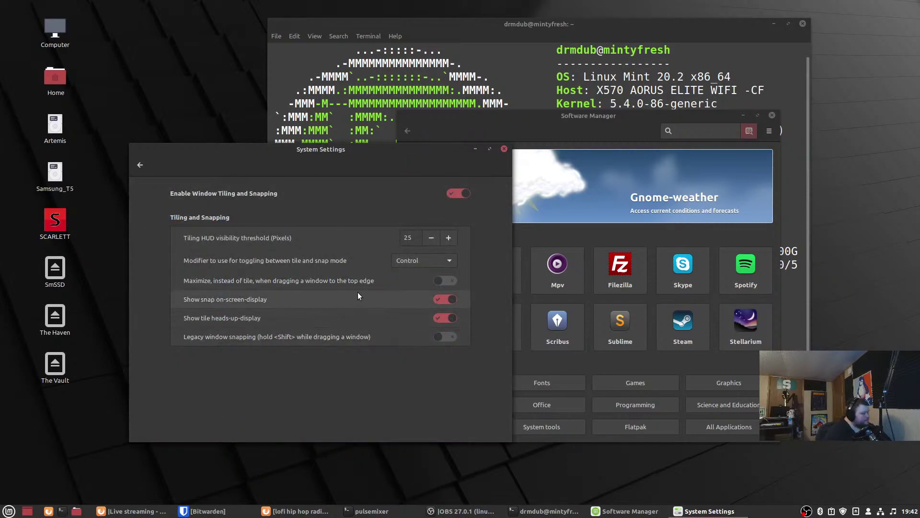
left_click(437, 281)
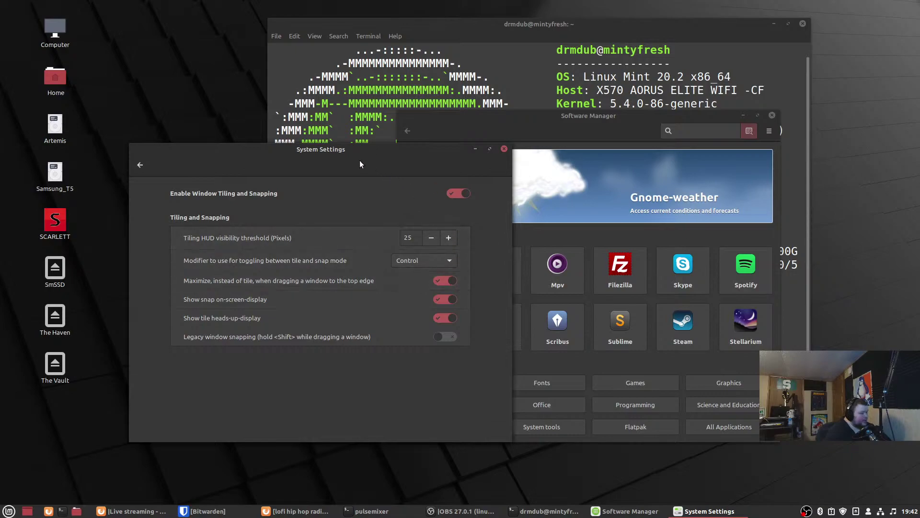
left_click_drag(327, 146, 375, 150)
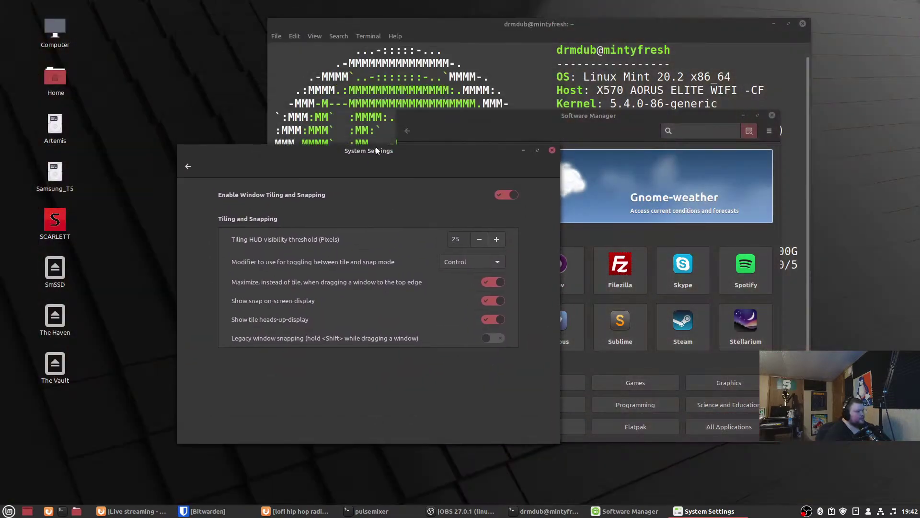
left_click_drag(573, 22, 560, 1)
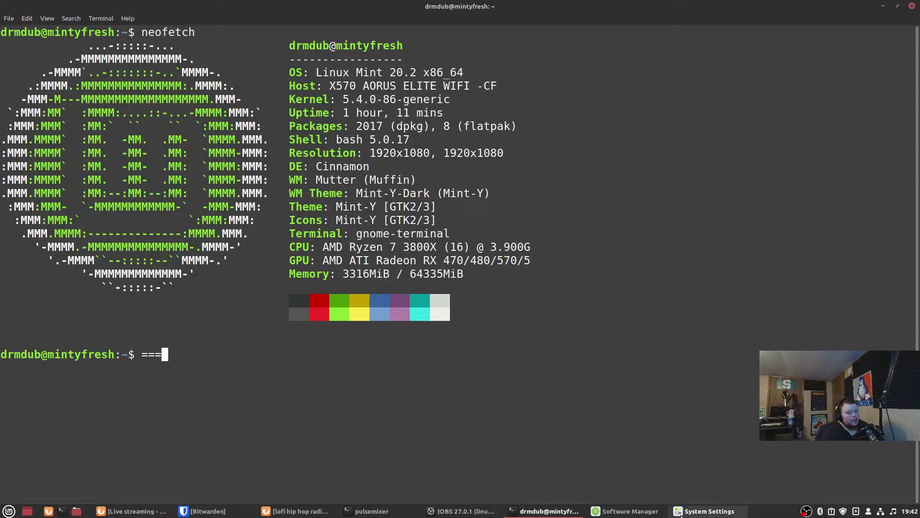
Bring Software Manager over the maximized terminal and reposition it, and restore the terminal to a floating window in front
left_click(625, 511)
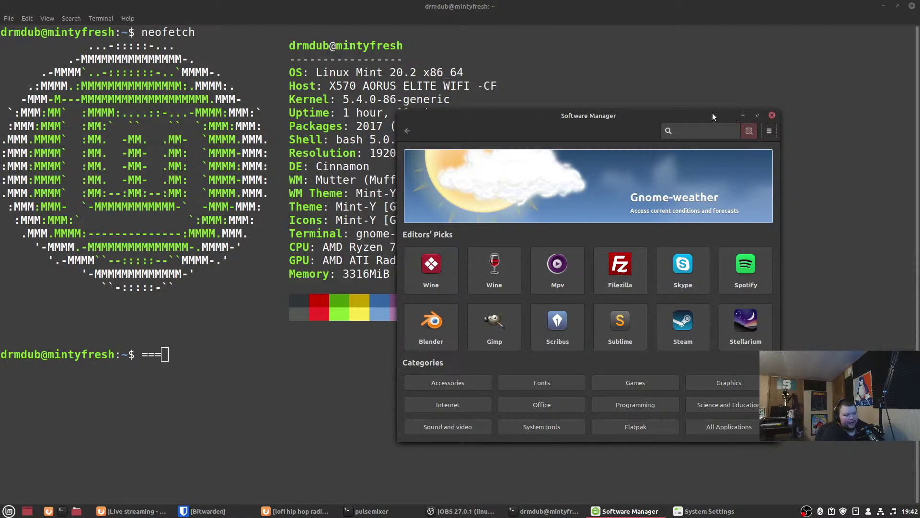
left_click_drag(616, 116, 378, 141)
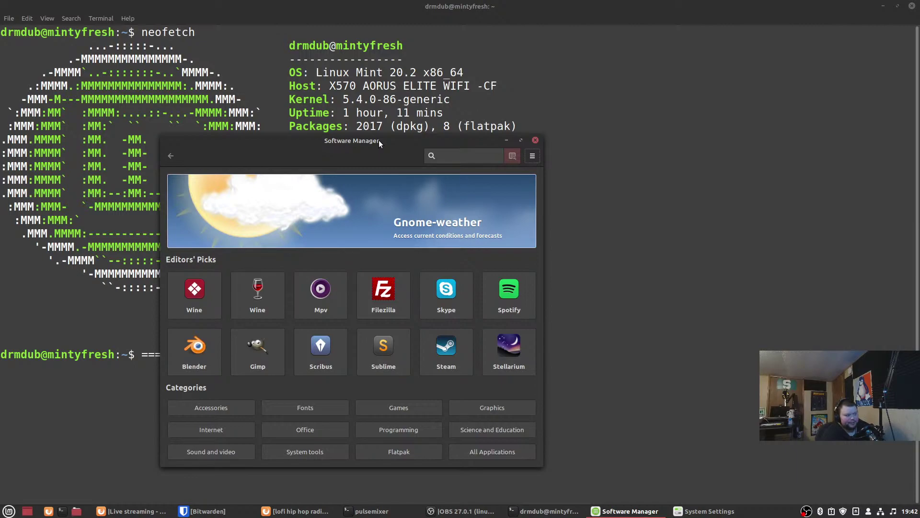
left_click_drag(368, 145, 518, 109)
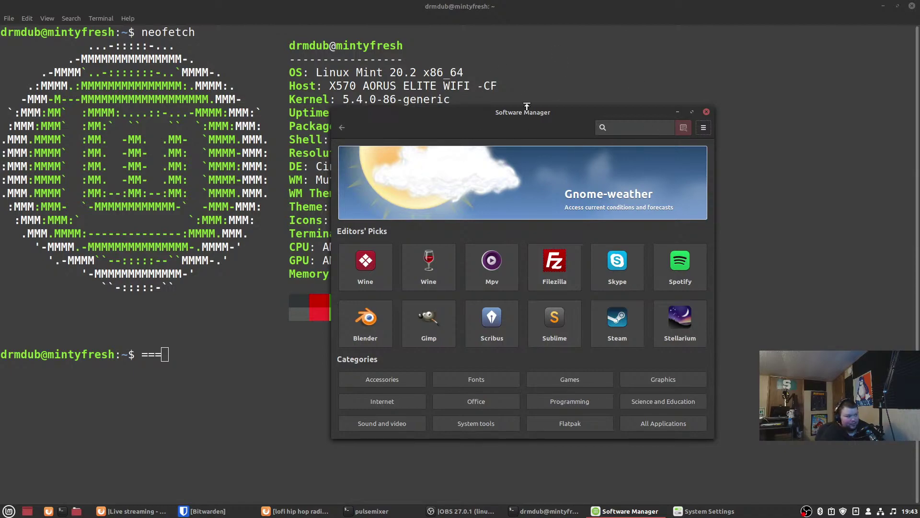
left_click(621, 66)
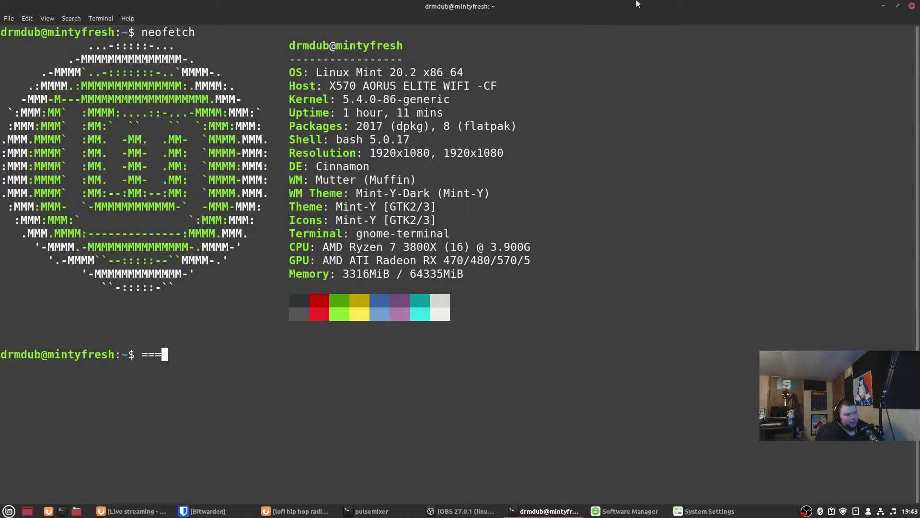
left_click_drag(493, 9, 561, 91)
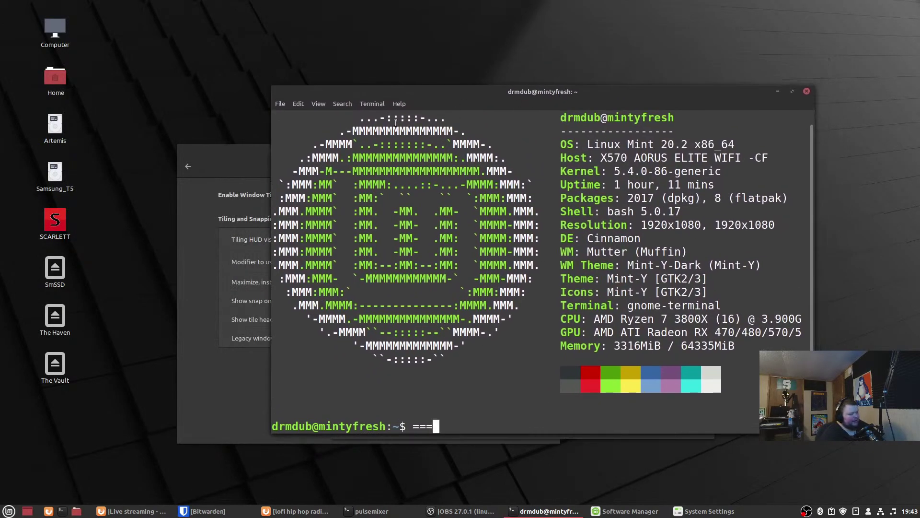
Bring System Settings to the front and place its window in the upper-left area of the desktop
left_click(232, 148)
left_click_drag(287, 153, 215, 150)
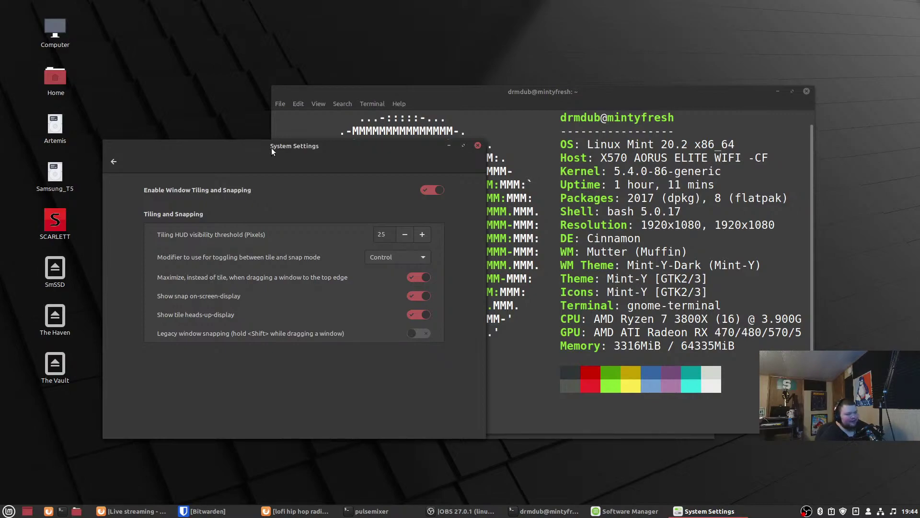
left_click_drag(274, 145, 250, 73)
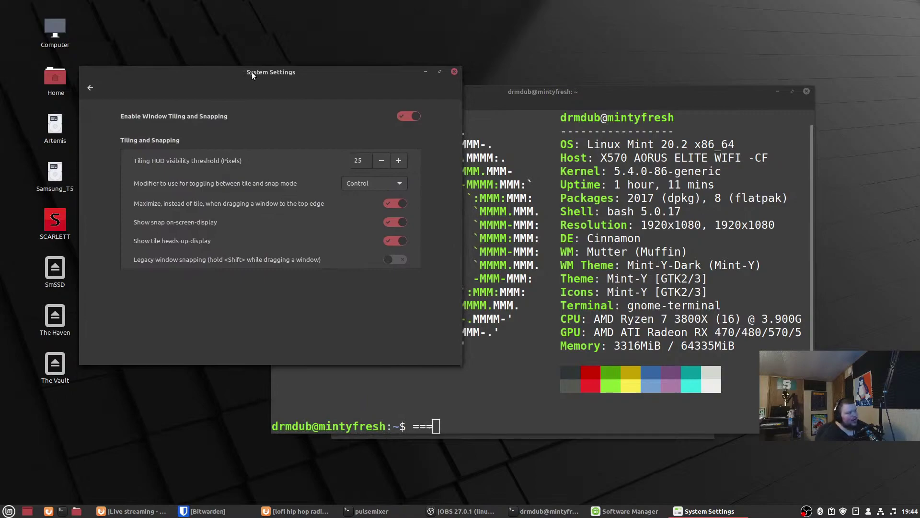
left_click_drag(235, 79, 662, 167)
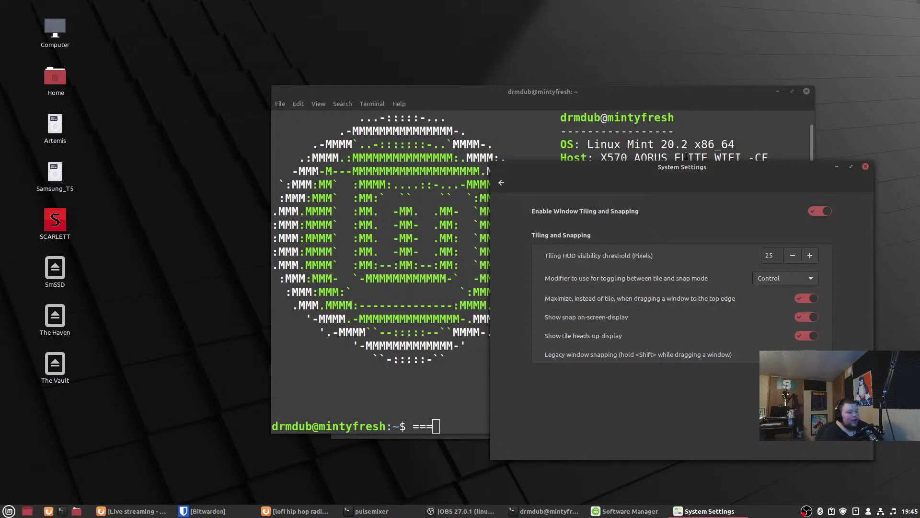
left_click_drag(658, 168, 231, 168)
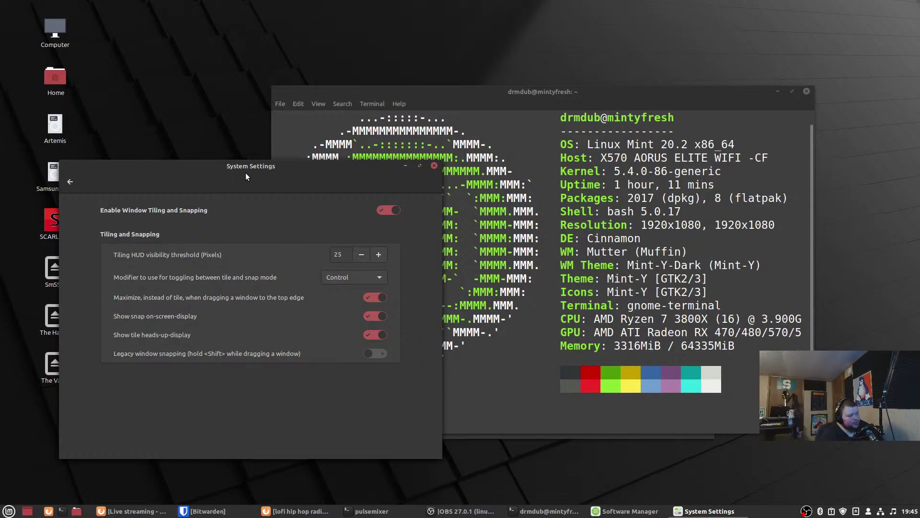
left_click_drag(251, 164, 268, 37)
Arrange Software Manager over the lower part of System Settings, with the terminal in front at the desktop's upper right
left_click_drag(522, 91, 487, 89)
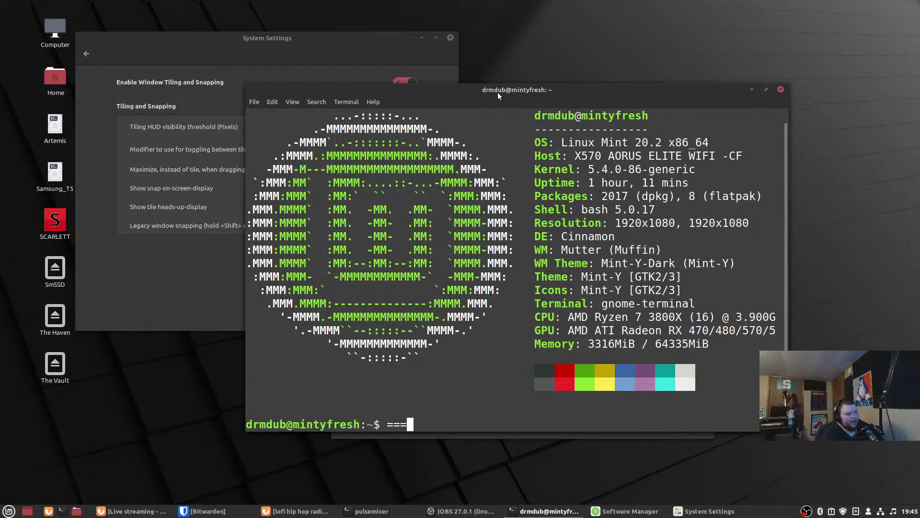
left_click_drag(497, 92, 425, 91)
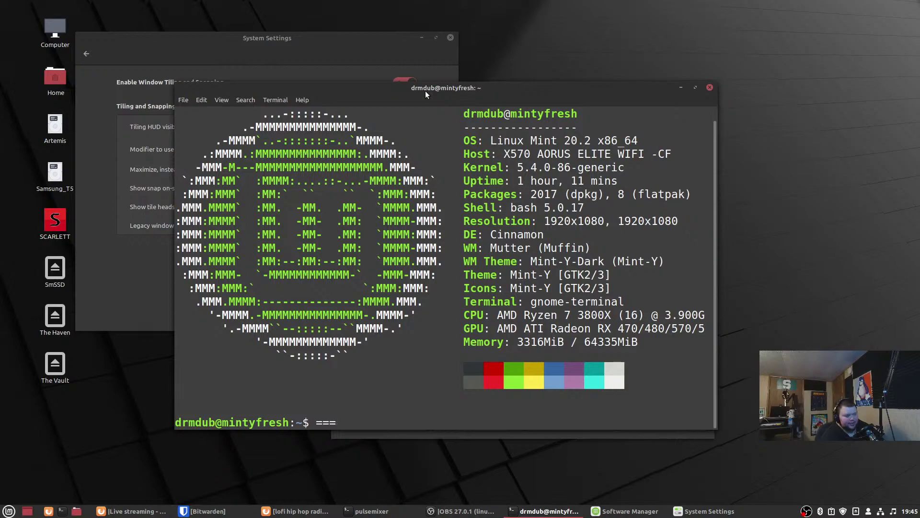
left_click_drag(425, 91, 576, 119)
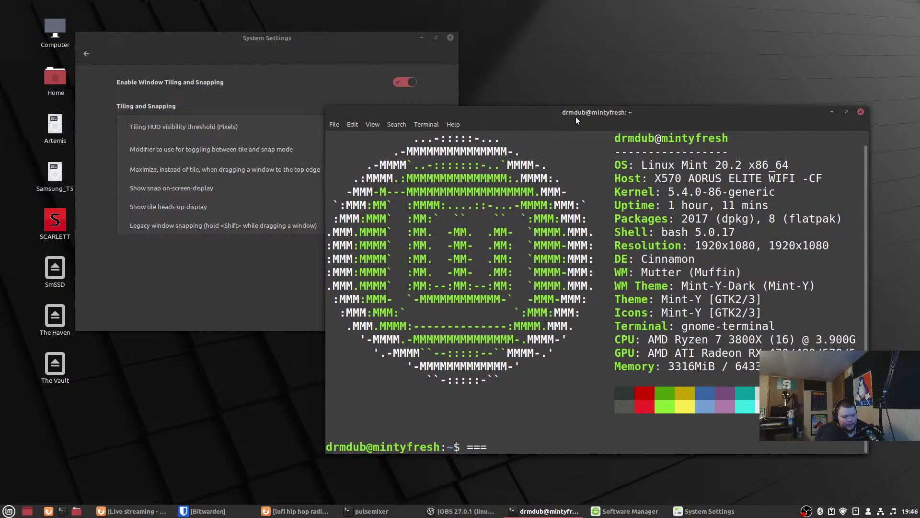
left_click_drag(566, 116, 555, 56)
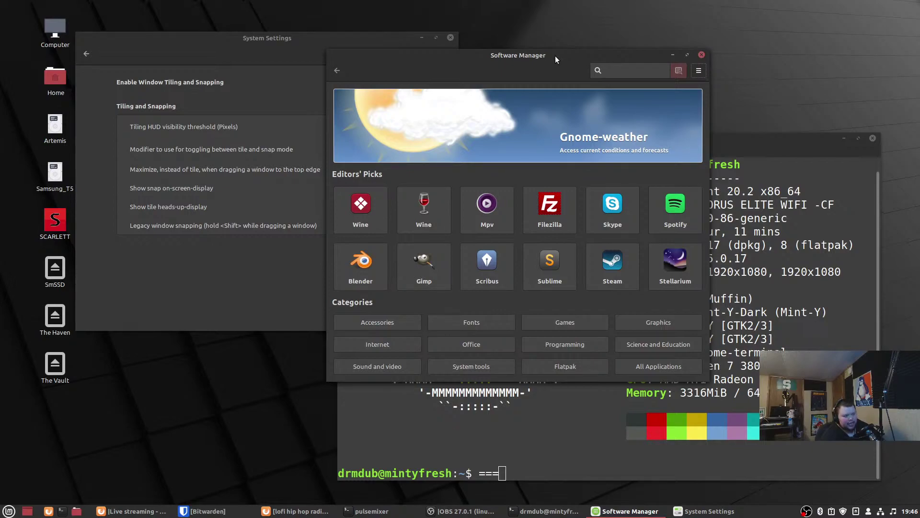
left_click_drag(554, 56, 545, 58)
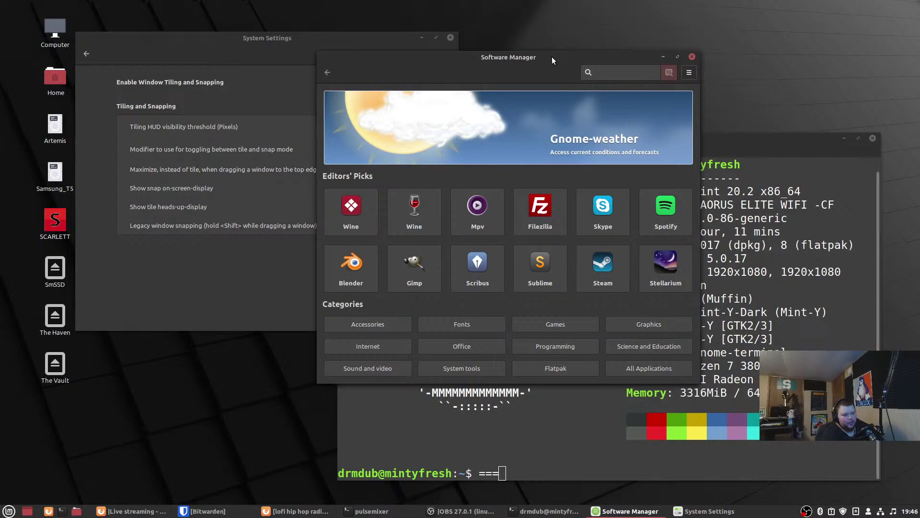
left_click_drag(551, 57, 286, 139)
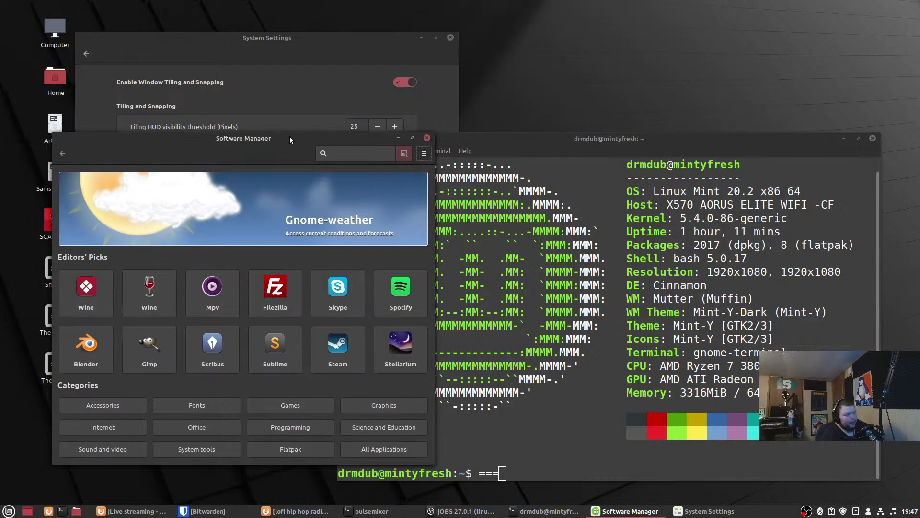
left_click_drag(292, 139, 285, 140)
left_click(472, 136)
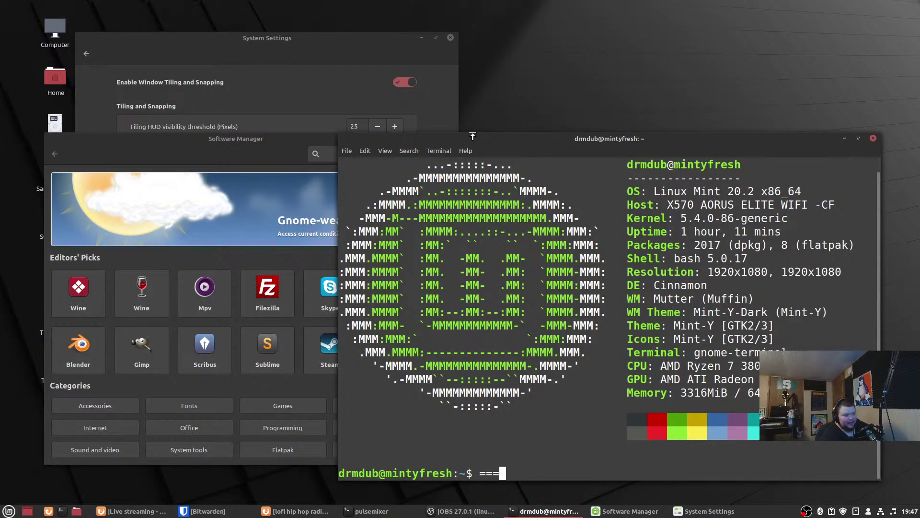
left_click_drag(513, 139, 531, 49)
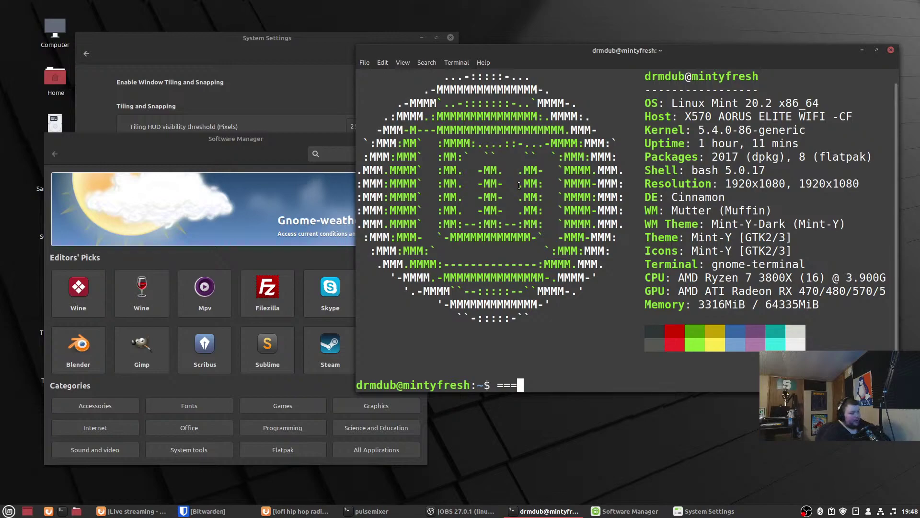
Return System Settings from the Window Tiling page to its overview and move the window closer to the desktop's upper-left corner
left_click(193, 50)
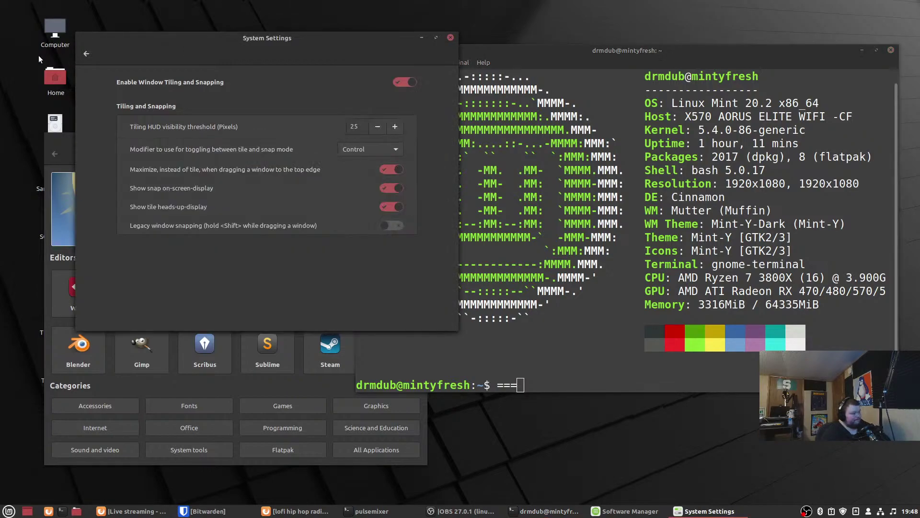
left_click(84, 53)
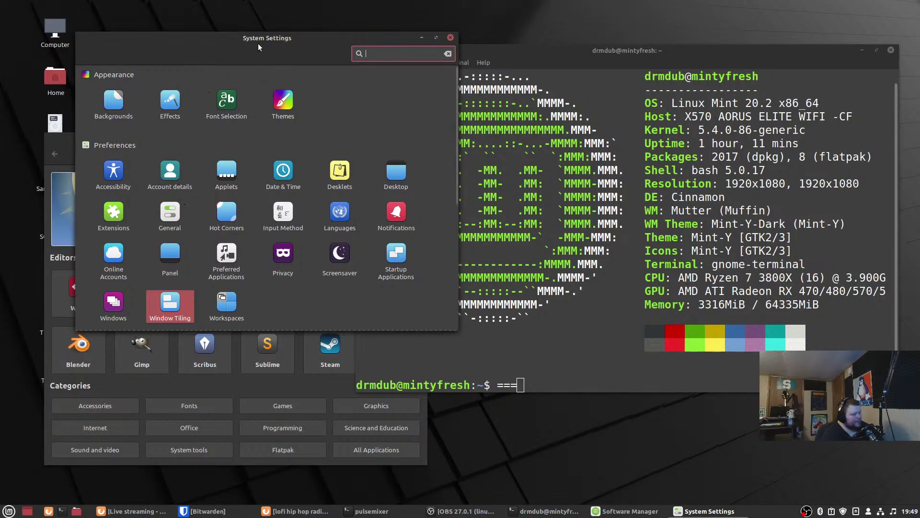
left_click_drag(256, 41, 205, 23)
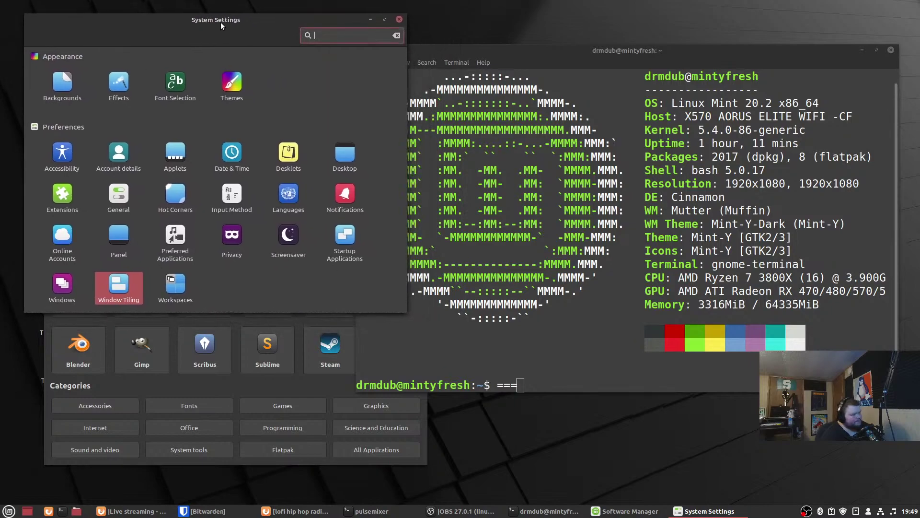
Bring the terminal forward, clear the stray characters at the prompt, and run free -m to check memory usage in megabytes
left_click_drag(578, 57, 552, 53)
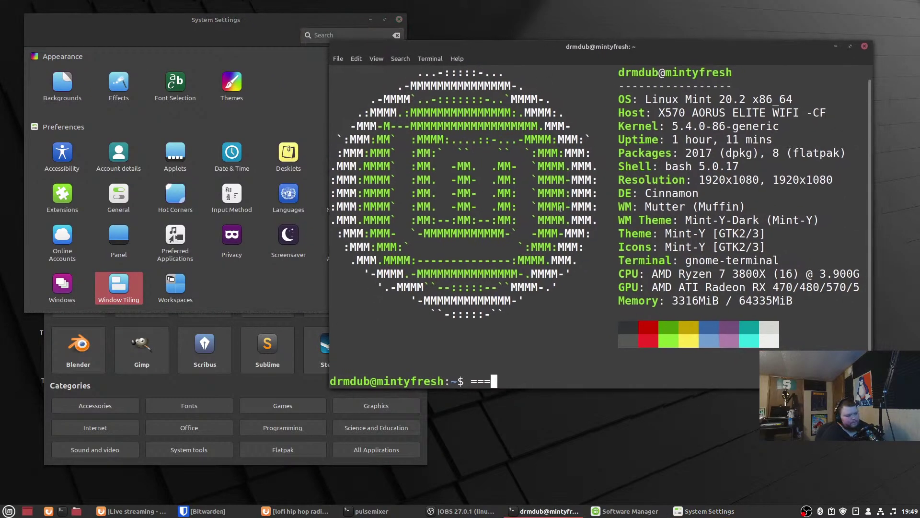
key("BackSpace")
key("BackSpace")
key("BackSpace")
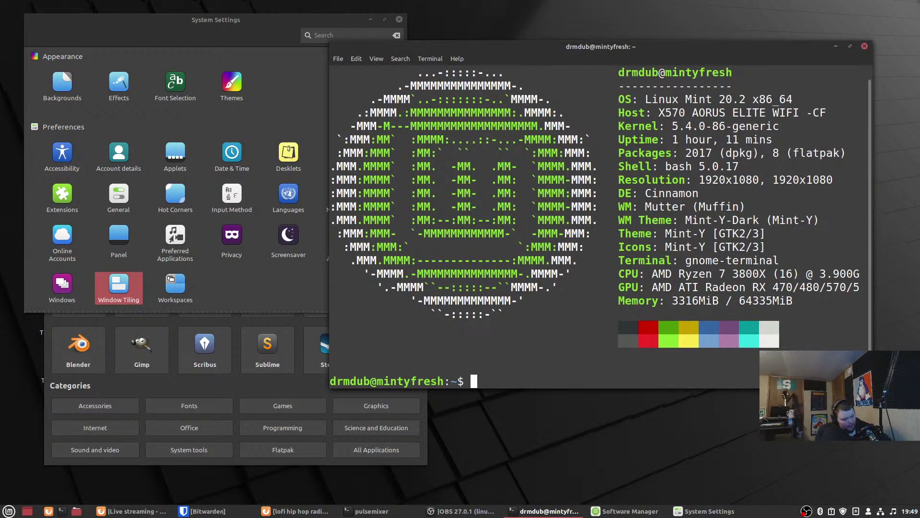
type("free ")
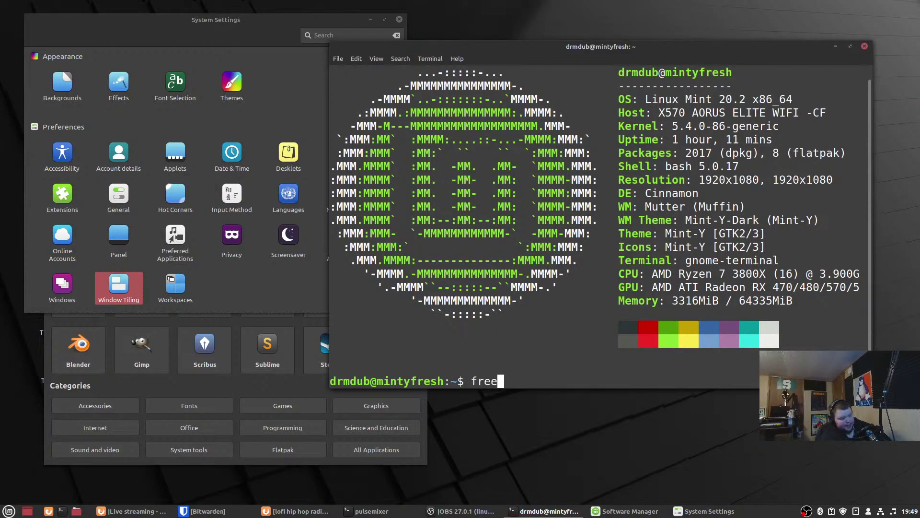
type("-m")
key("Return")
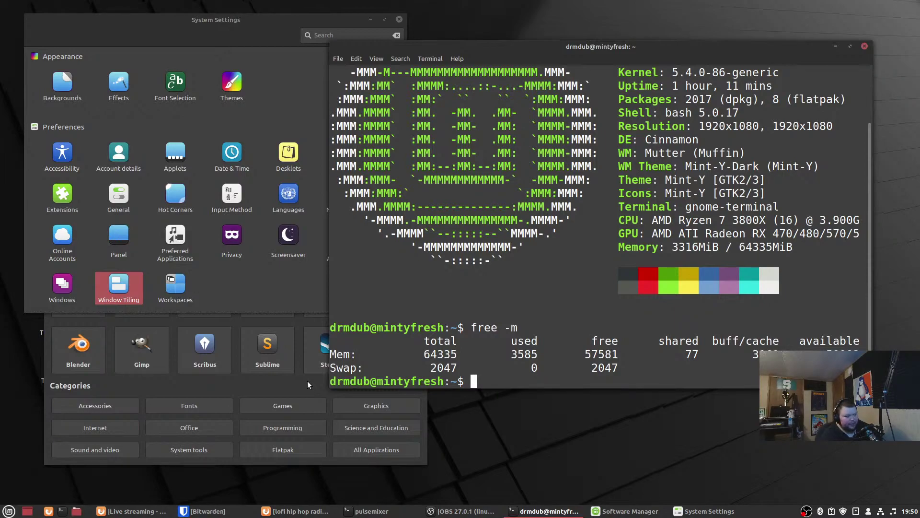
left_click_drag(664, 48, 617, 42)
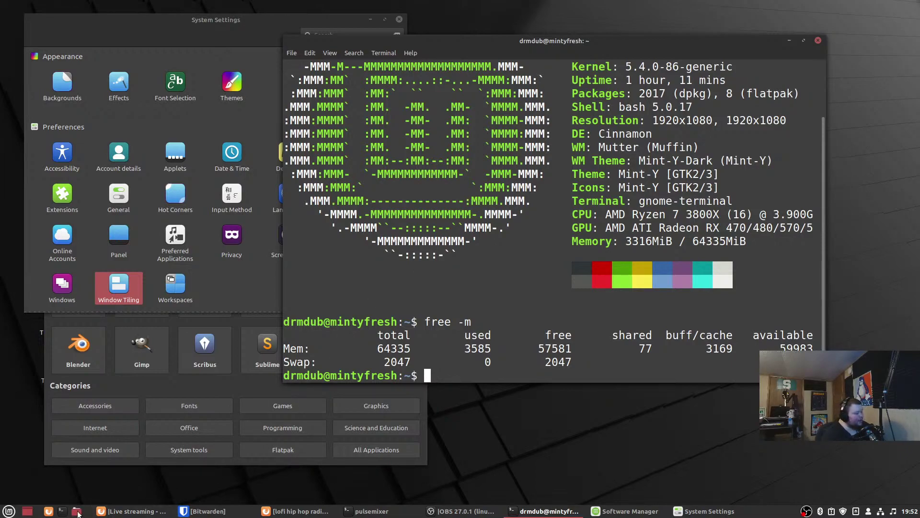
Launch a new Firefox window and go to youtube.com/thelinuxcast
left_click(48, 511)
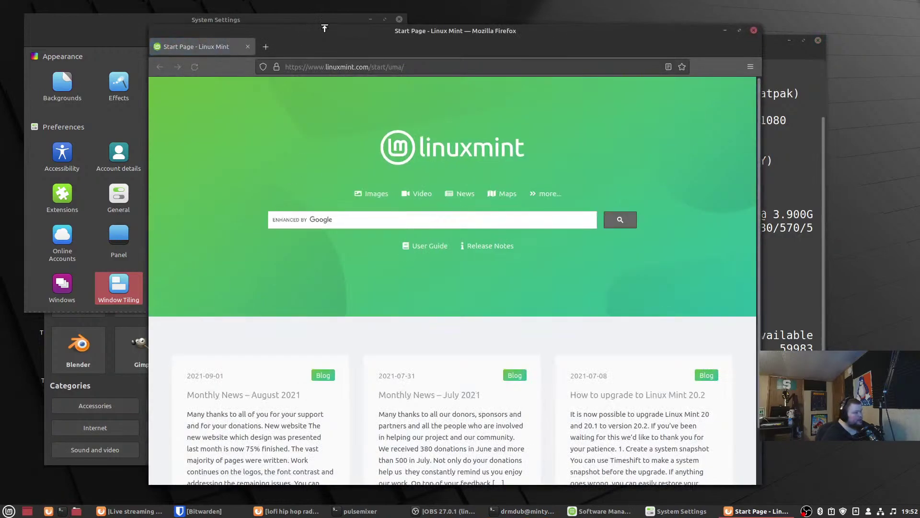
left_click(328, 65)
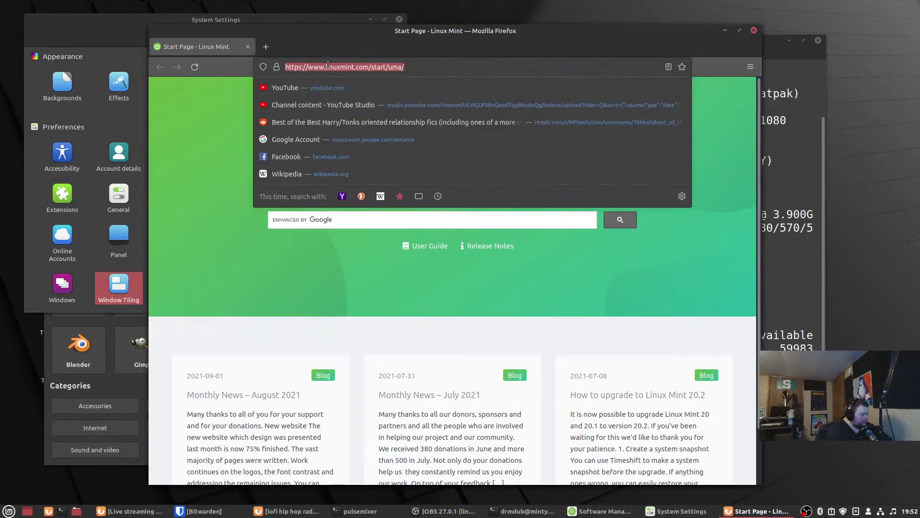
type("youtube.com/thelin")
type("uu")
type("cast")
key("Return")
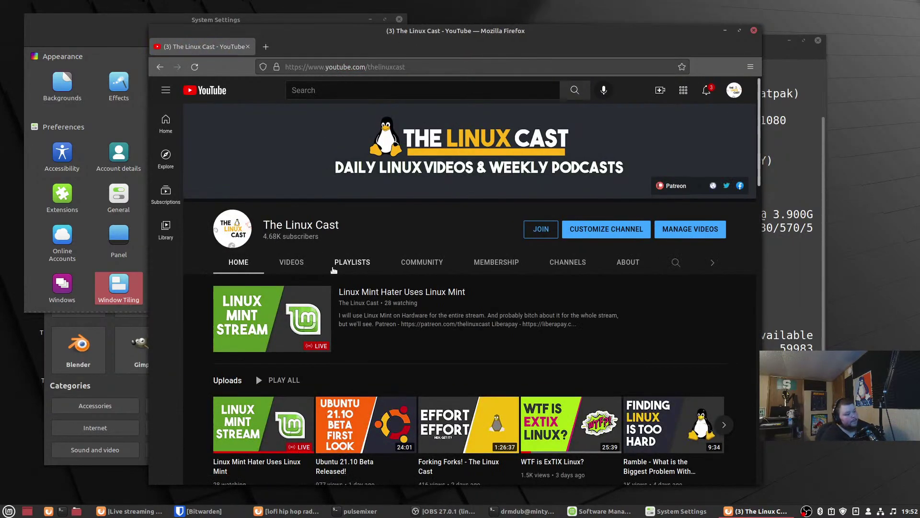
Open the channel's Community page and find the post about snaps with the lsblk output
left_click(422, 263)
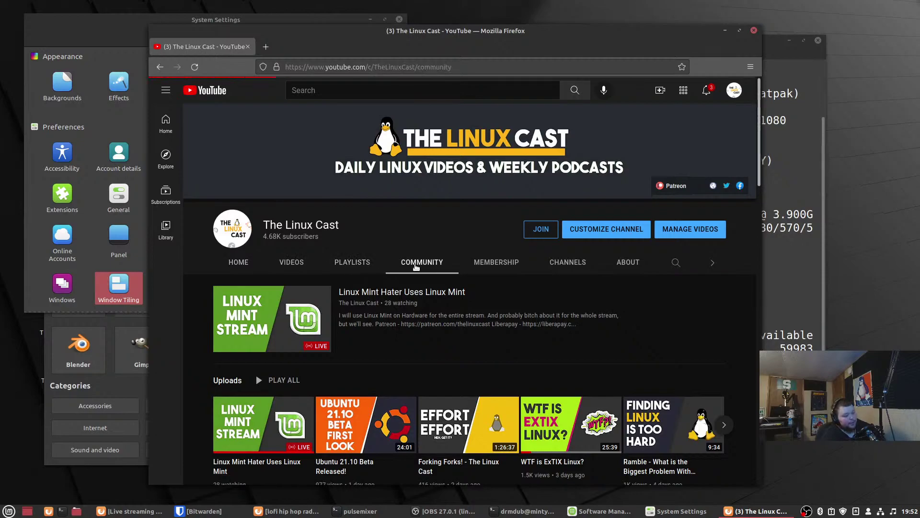
scroll(418, 306, "down", 8)
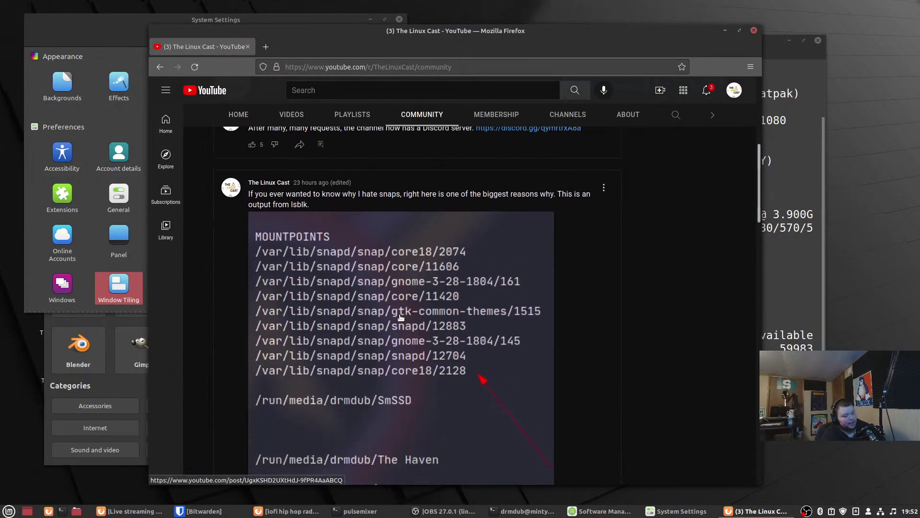
scroll(324, 259, "up", 2)
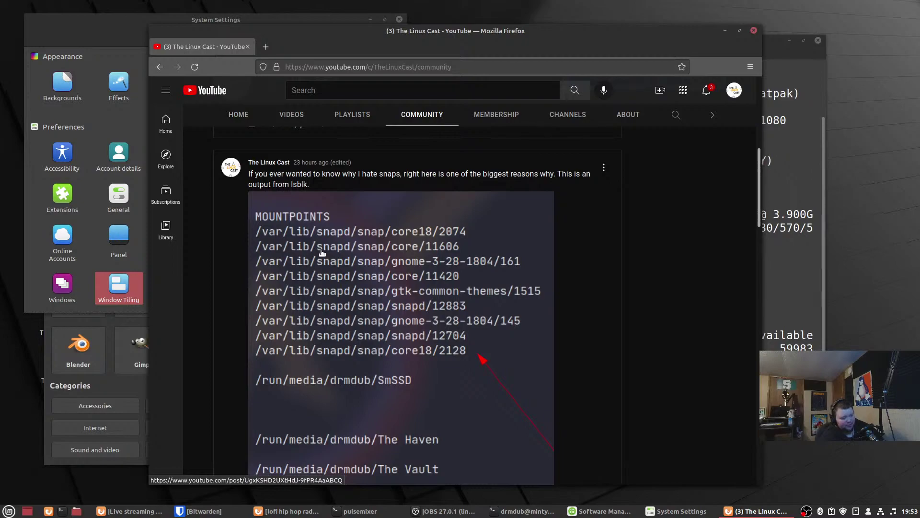
Switch to the terminal, run lsblk to list the block devices and mount points, and minimize the terminal
left_click(769, 49)
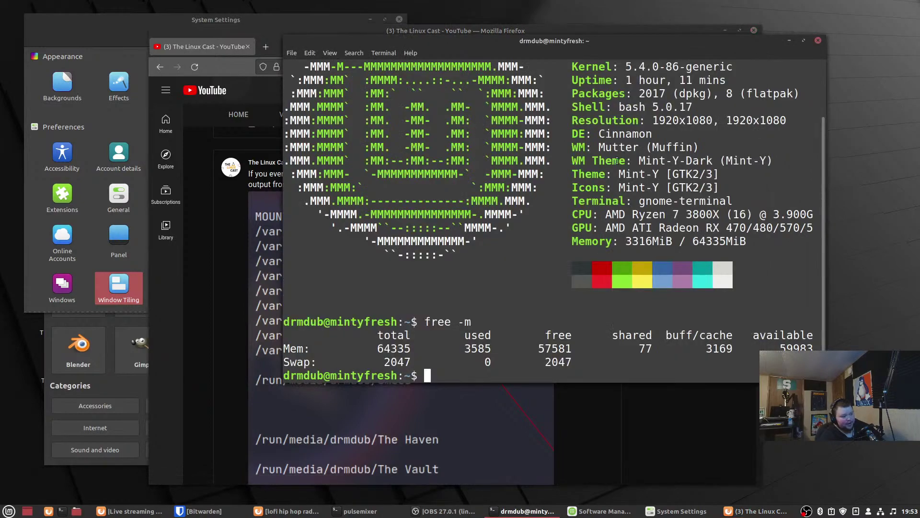
type("lsbl")
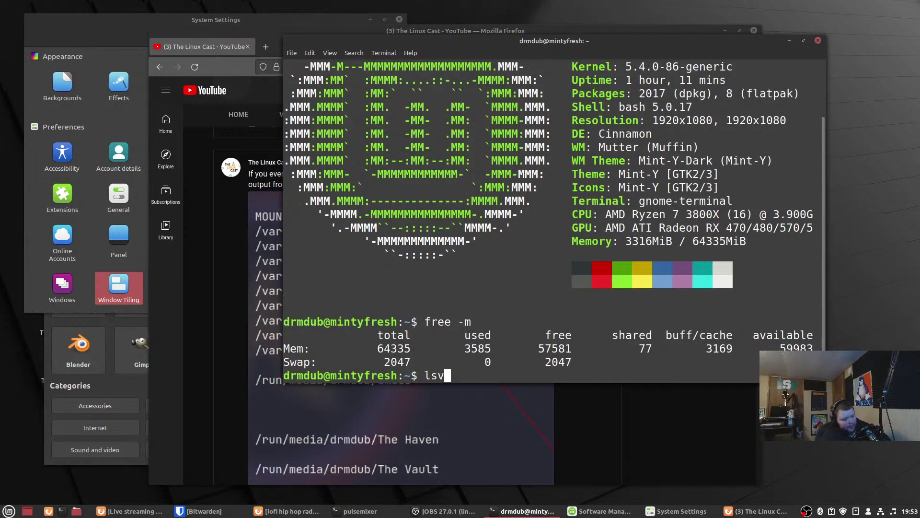
type("k")
key("Return")
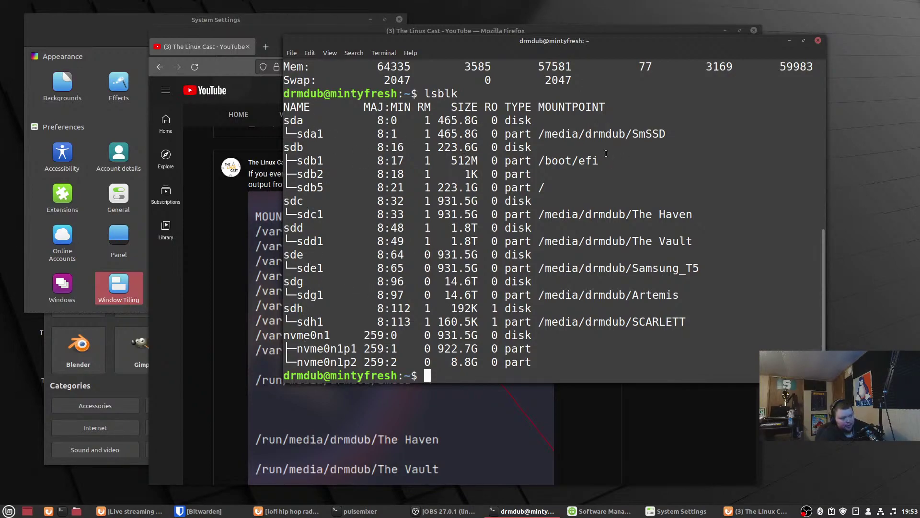
left_click(789, 40)
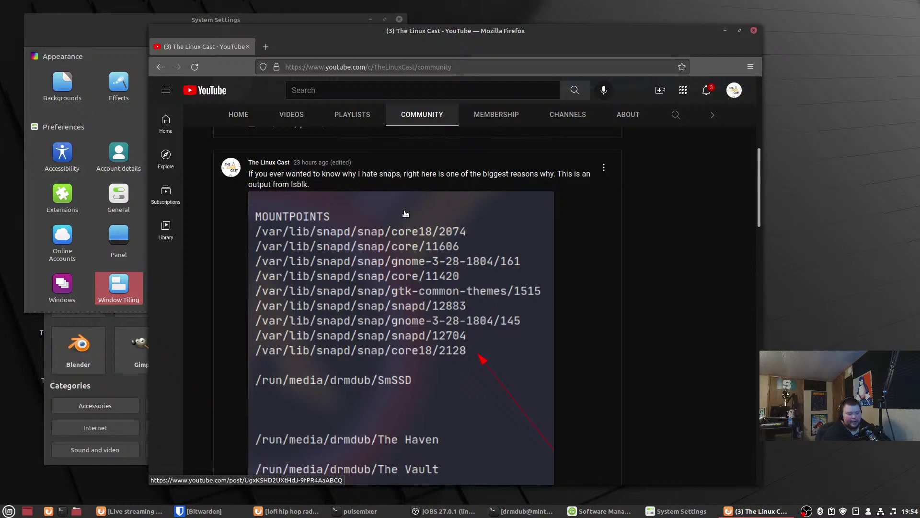
Reposition the Firefox window near the middle of the desktop and close System Settings
left_click_drag(348, 31, 383, 19)
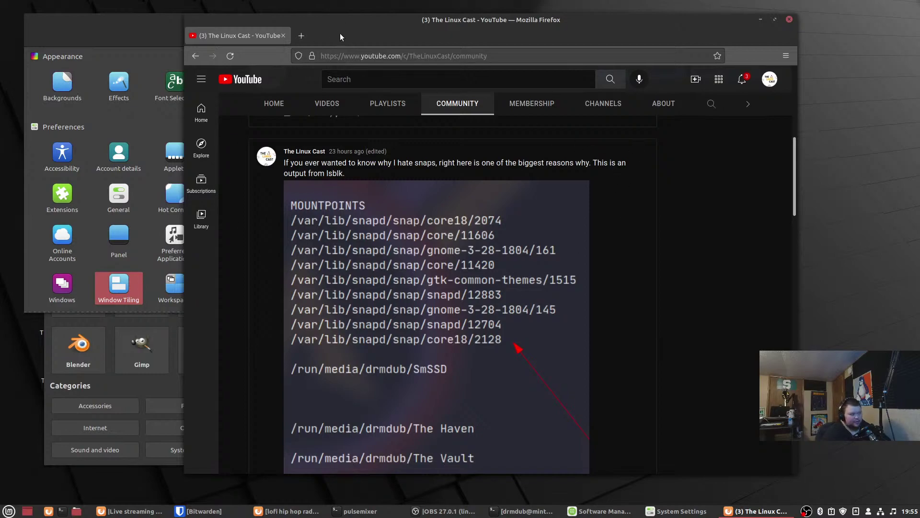
left_click_drag(414, 35, 382, 42)
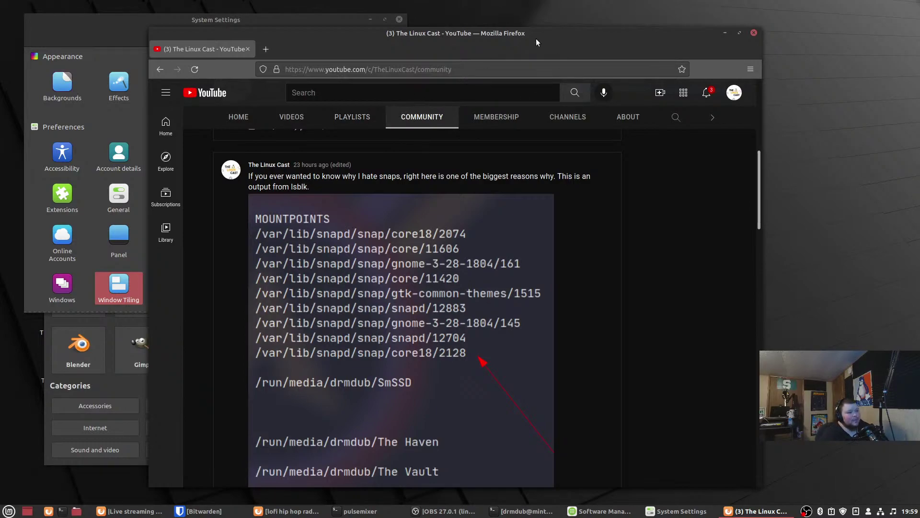
mouse_move(492, 33)
left_mouse_down()
mouse_move(527, 27)
mouse_move(477, 29)
left_mouse_up()
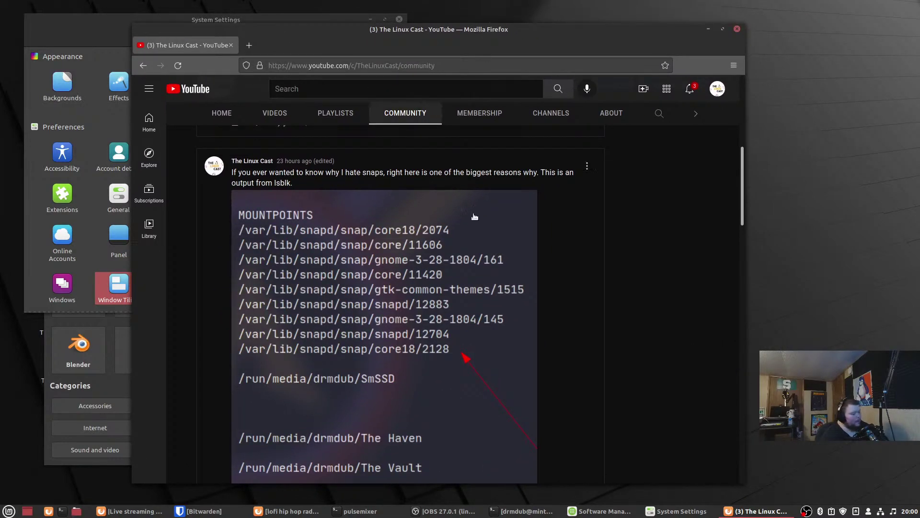
left_click(688, 512)
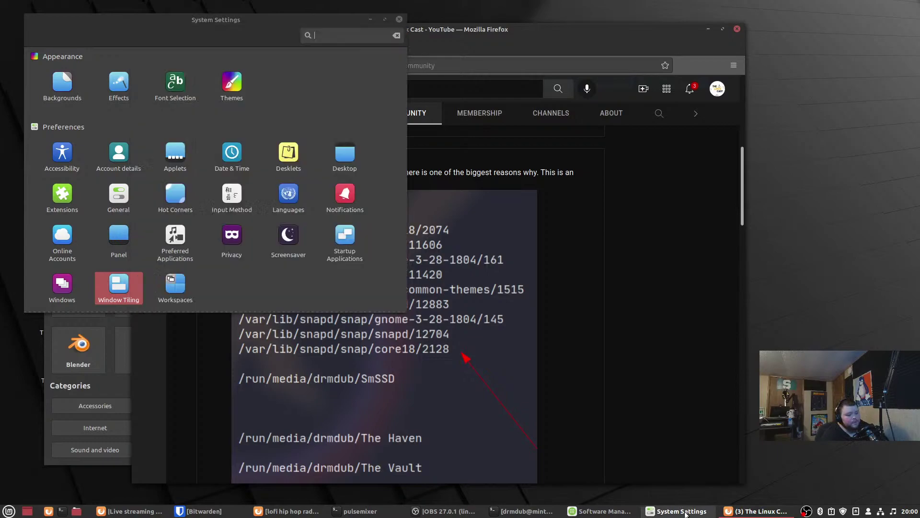
left_click(399, 20)
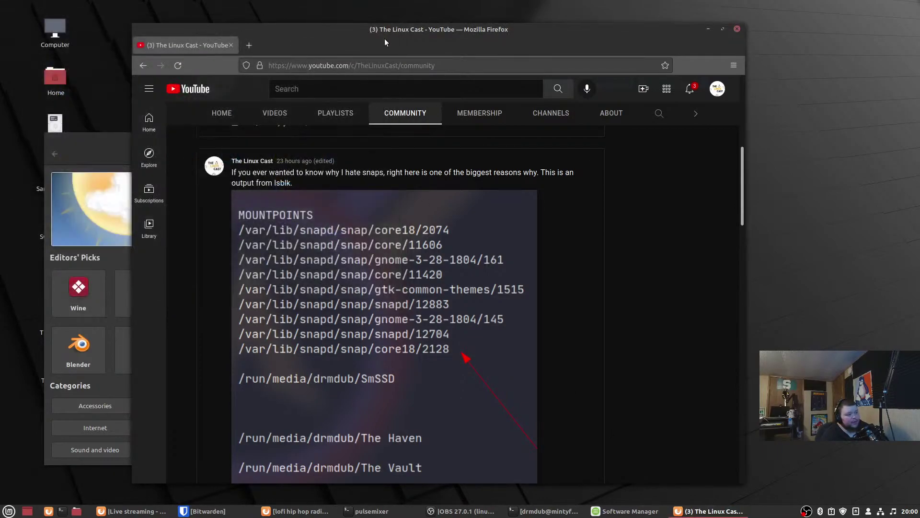
Move the desktop panel from the lower edge to the upper edge of the screen
right_click(775, 516)
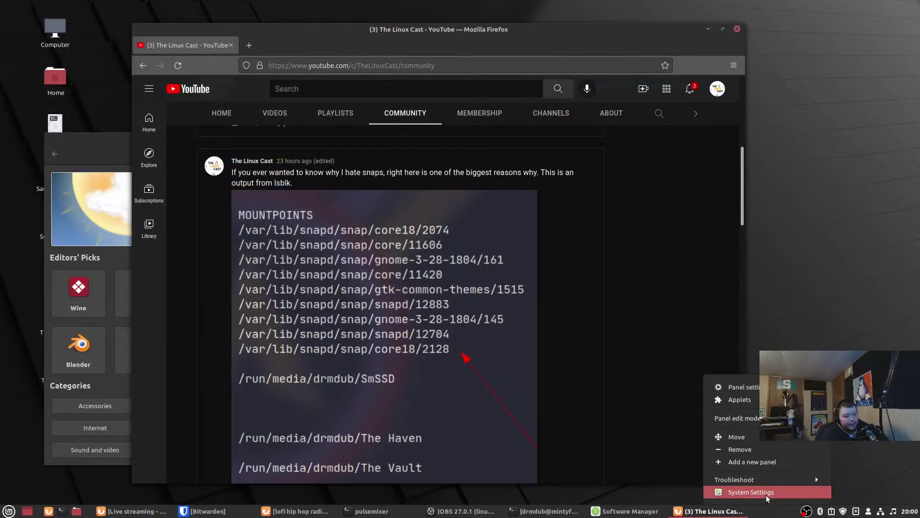
left_click(750, 437)
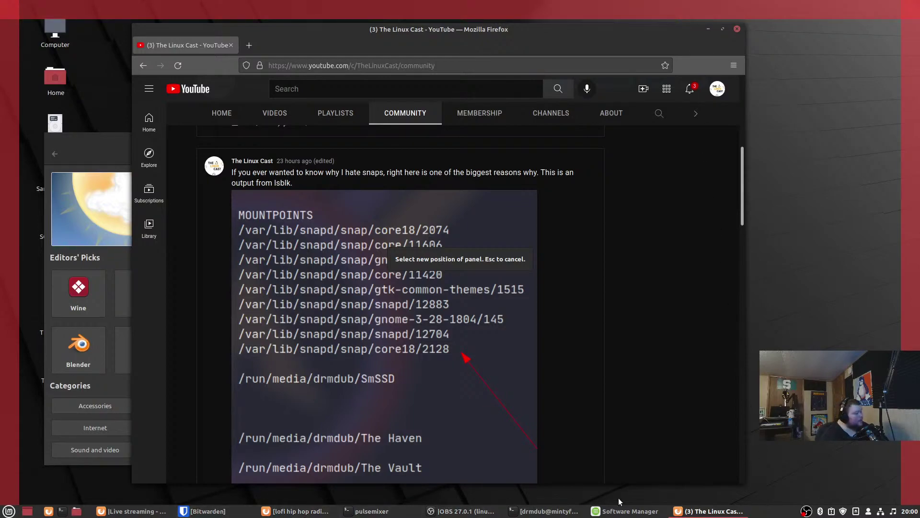
right_click(767, 516)
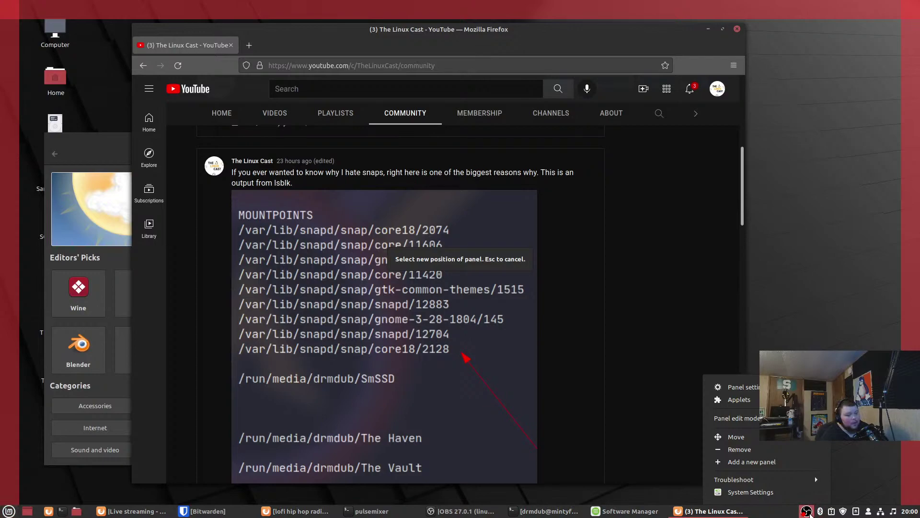
left_click(758, 2)
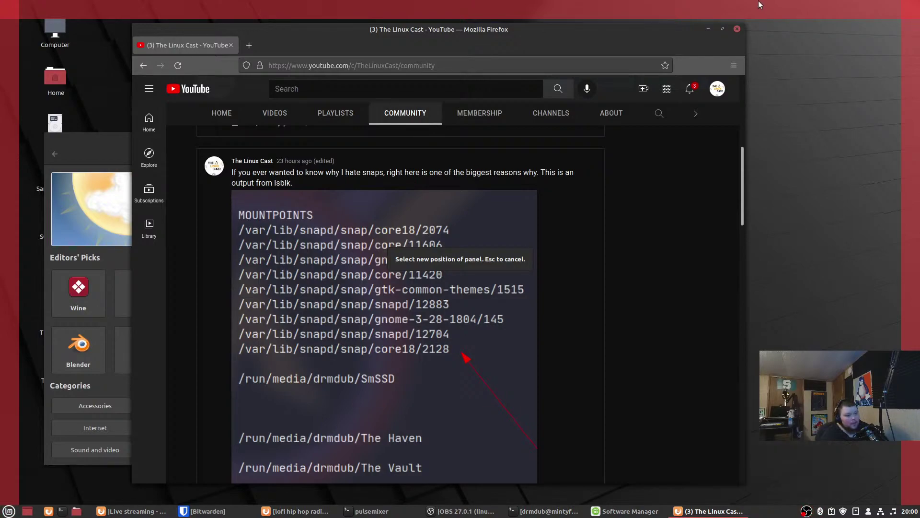
left_click(758, 1)
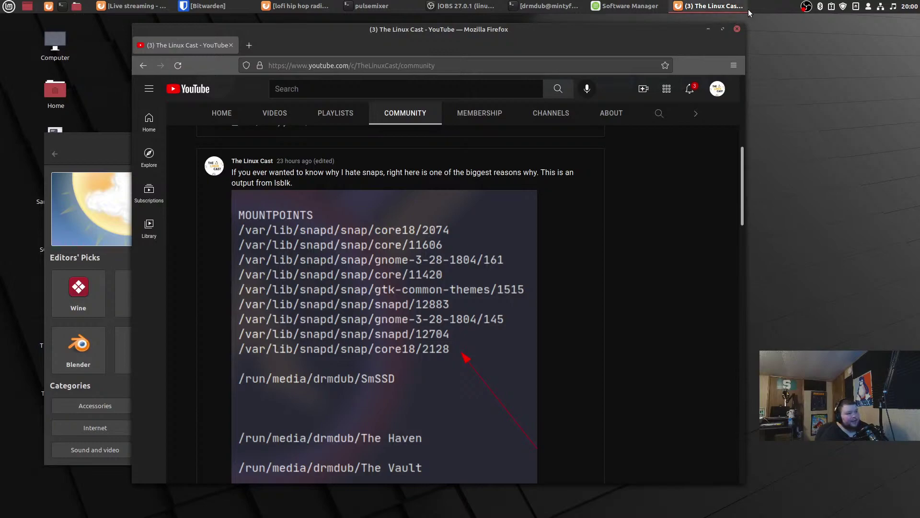
Open the Applets manager for the panel, minimize the Firefox window, and place the Applets window near the desktop's center
right_click(766, 2)
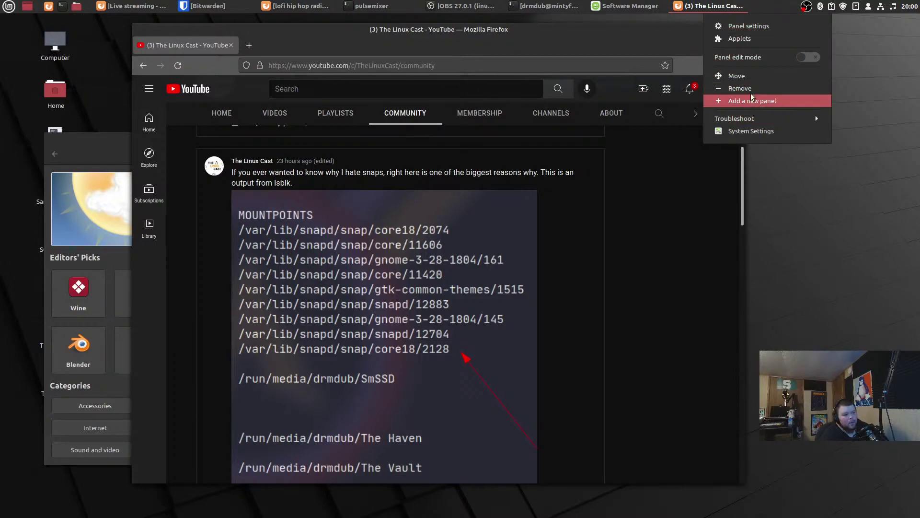
left_click(756, 39)
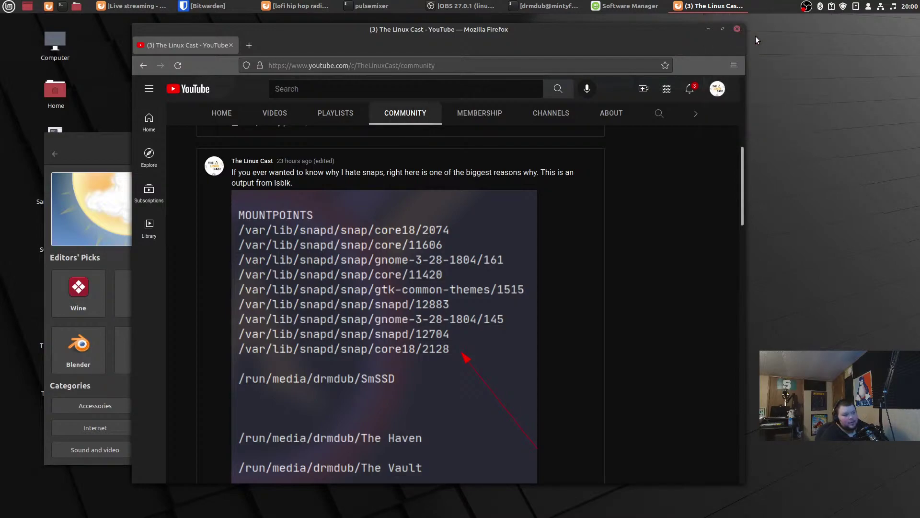
left_click_drag(537, 128, 696, 54)
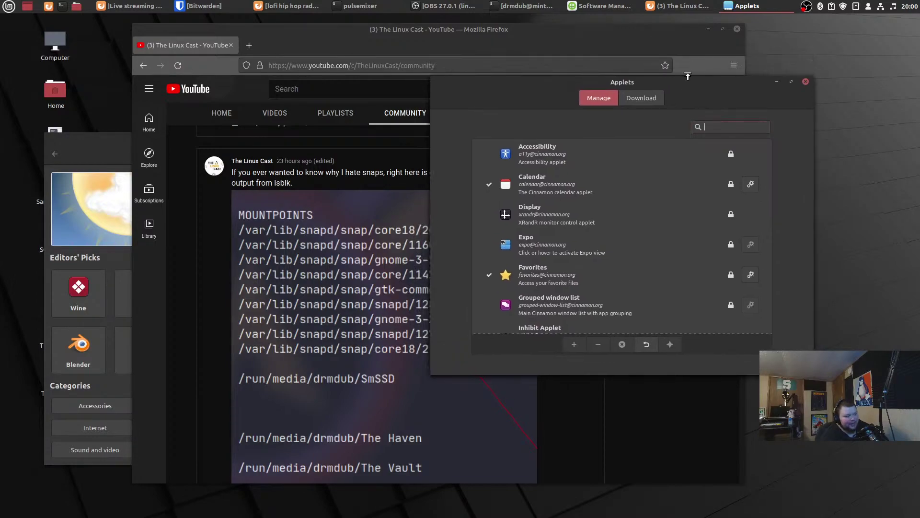
left_click(666, 41)
left_click(707, 28)
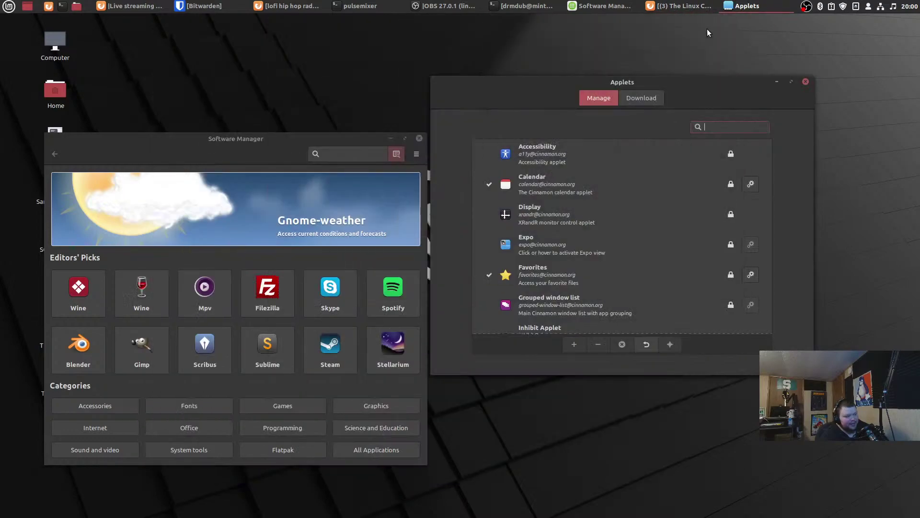
left_click_drag(691, 77, 603, 66)
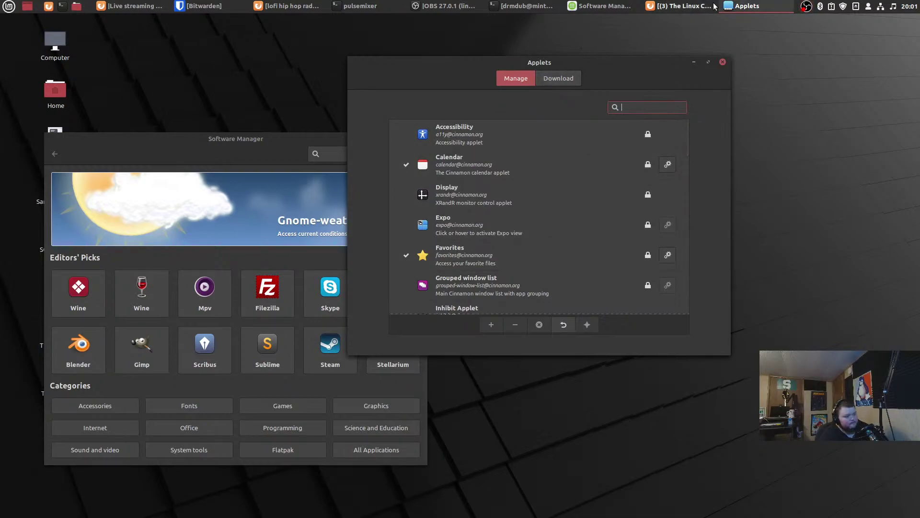
Open the configuration of the panel's Window list applet and set its thumbnail size to Small
right_click(738, 5)
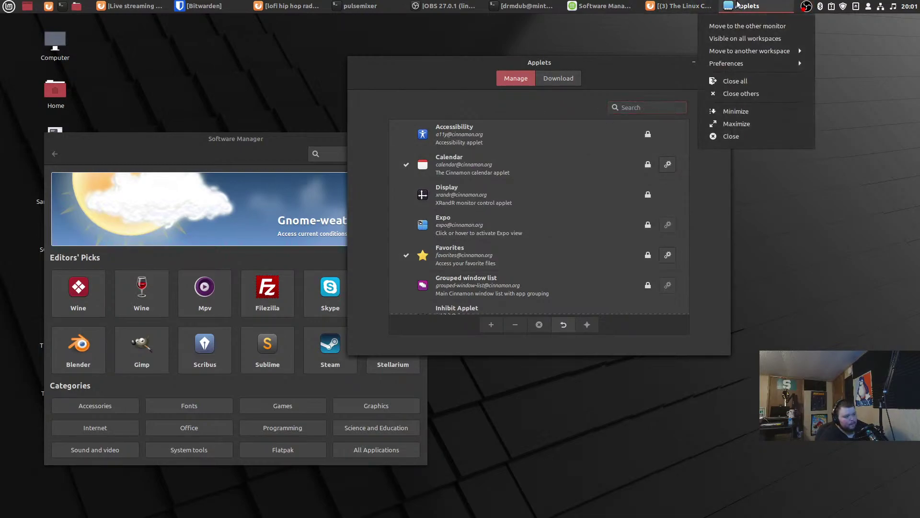
left_click(741, 65)
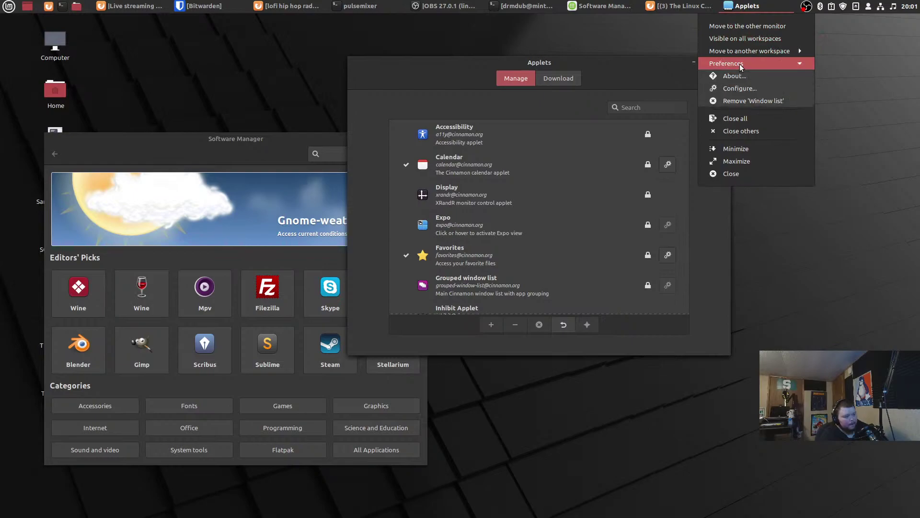
left_click(740, 88)
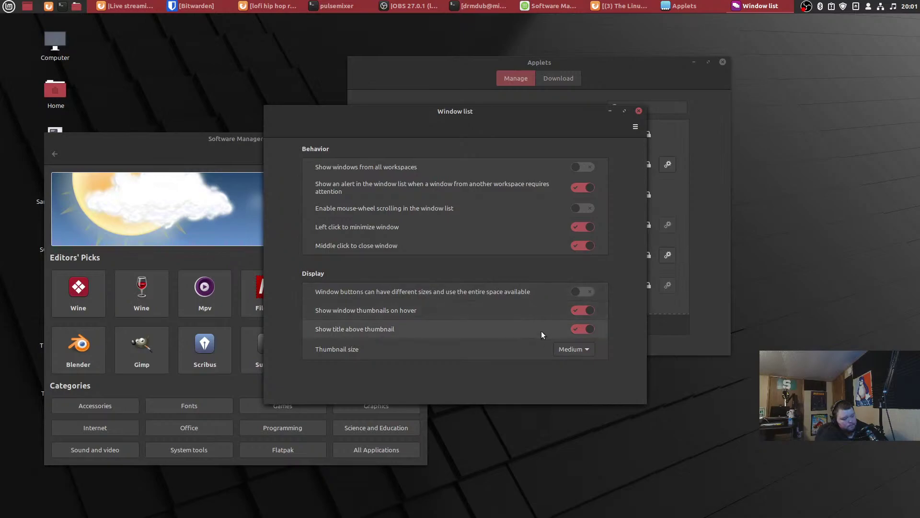
left_click(567, 350)
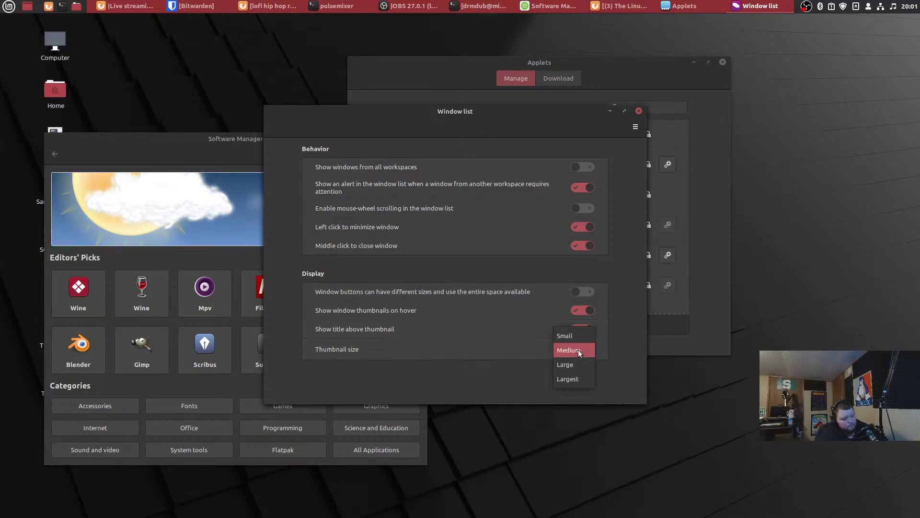
left_click(577, 335)
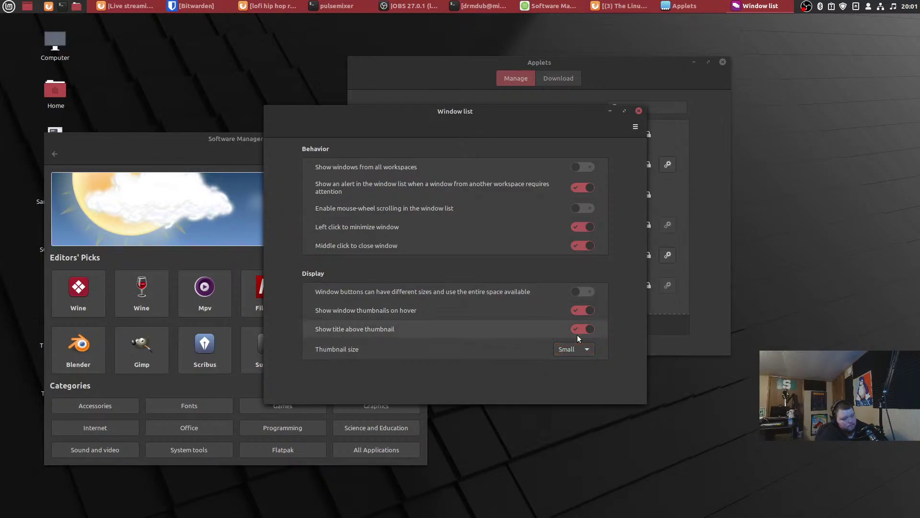
Reload the Window list applet from the additional options in its settings
left_click(636, 126)
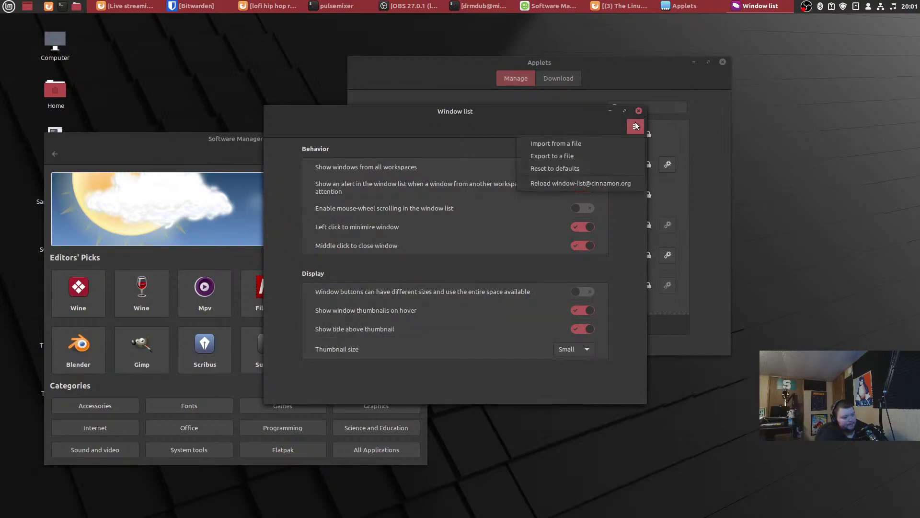
left_click(635, 126)
left_click(636, 126)
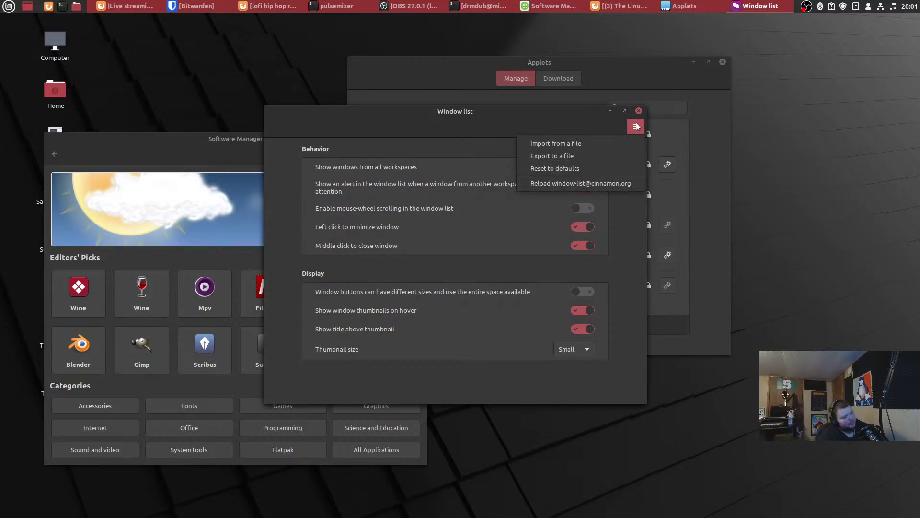
left_click(636, 126)
left_click(635, 126)
left_click(610, 181)
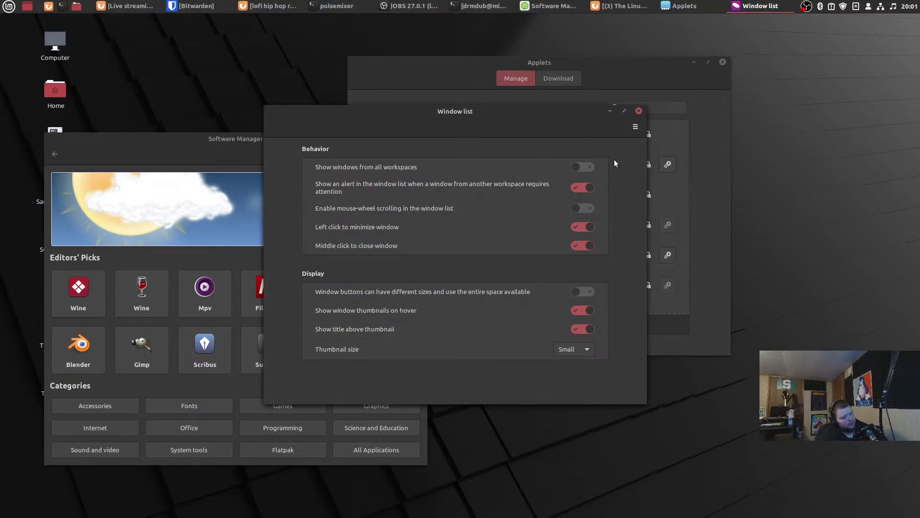
Review the import, export and reset options in the Window list settings and close that settings window
left_click(635, 127)
left_click(634, 127)
left_click(635, 126)
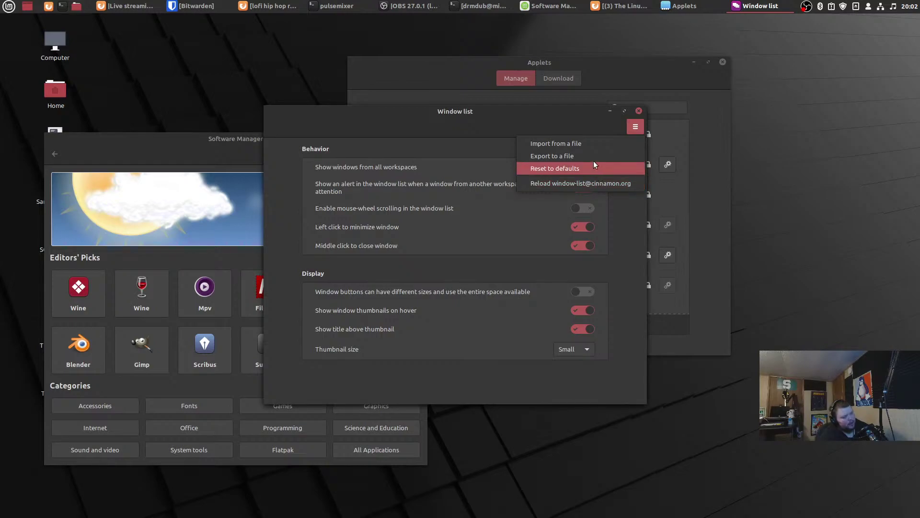
left_click(587, 120)
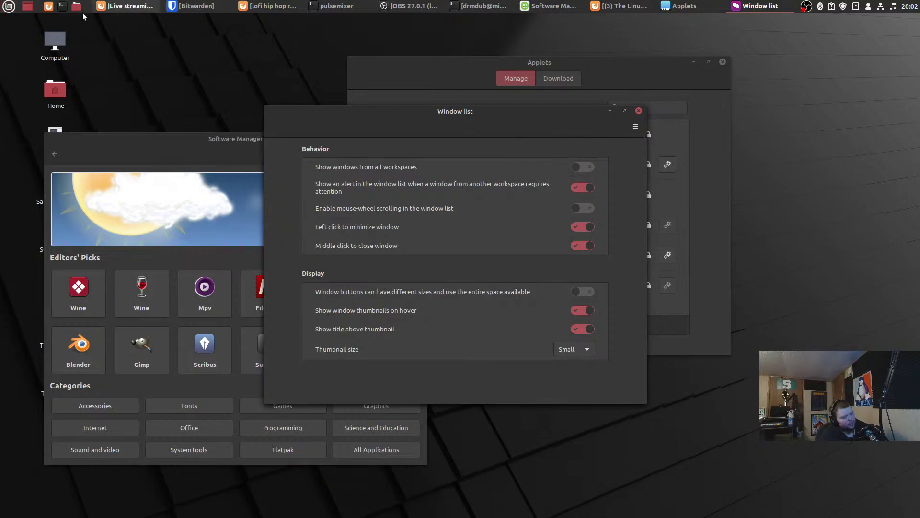
left_click(637, 126)
left_click(637, 126)
left_click(640, 112)
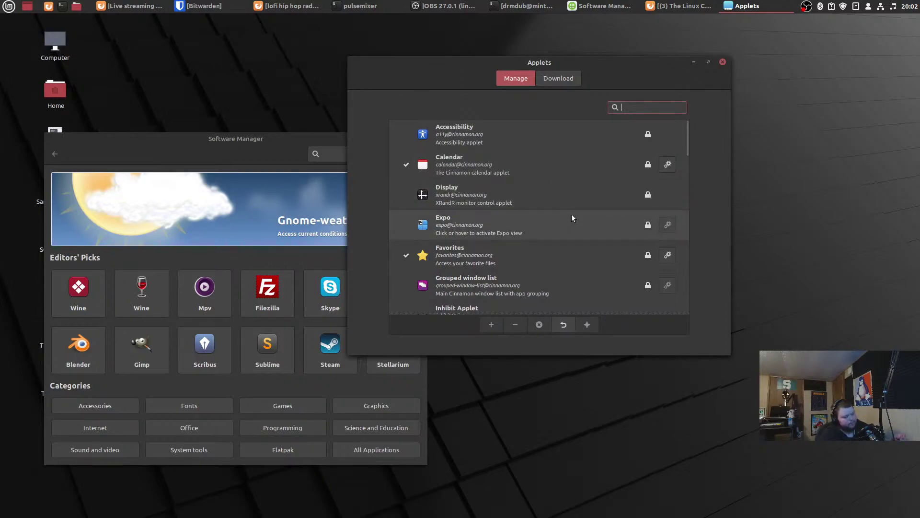
Add the Grouped window list applet to the panel from the Applets manager
scroll(571, 214, "down", 2)
left_click(545, 236)
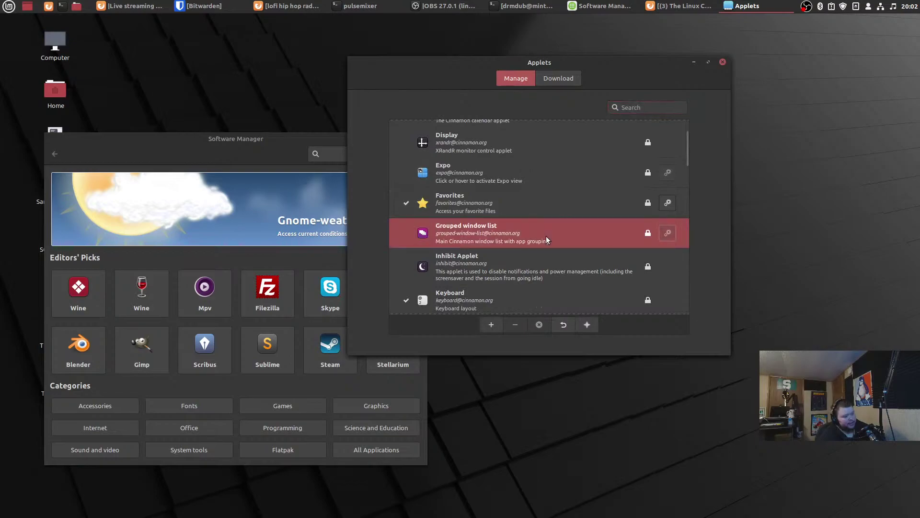
left_click(492, 325)
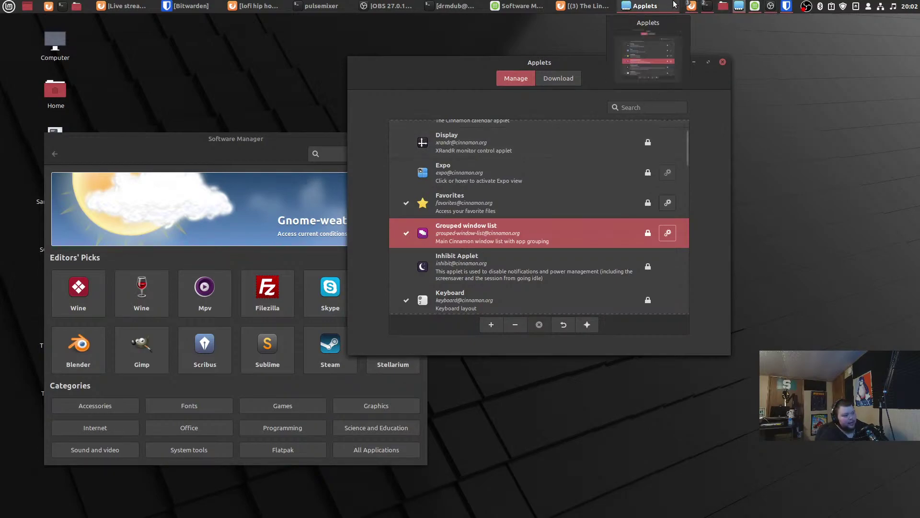
mouse_move(759, 8)
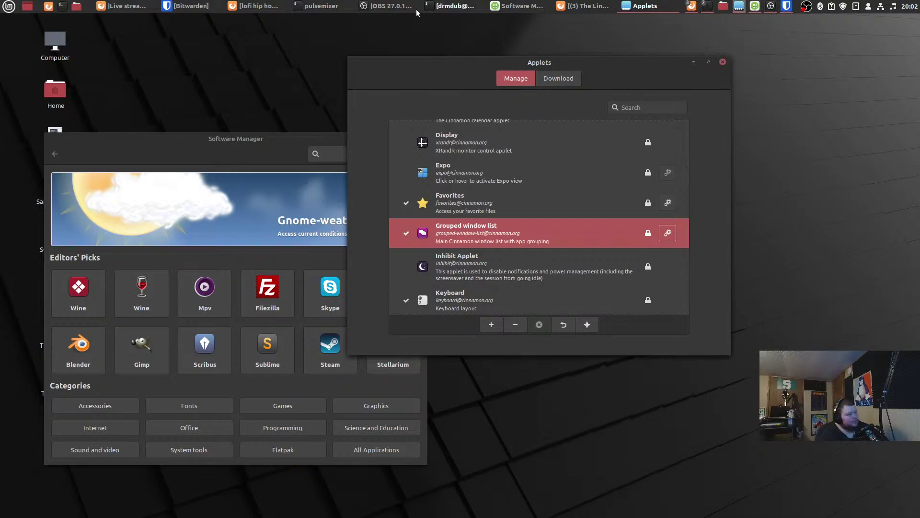
mouse_move(691, 6)
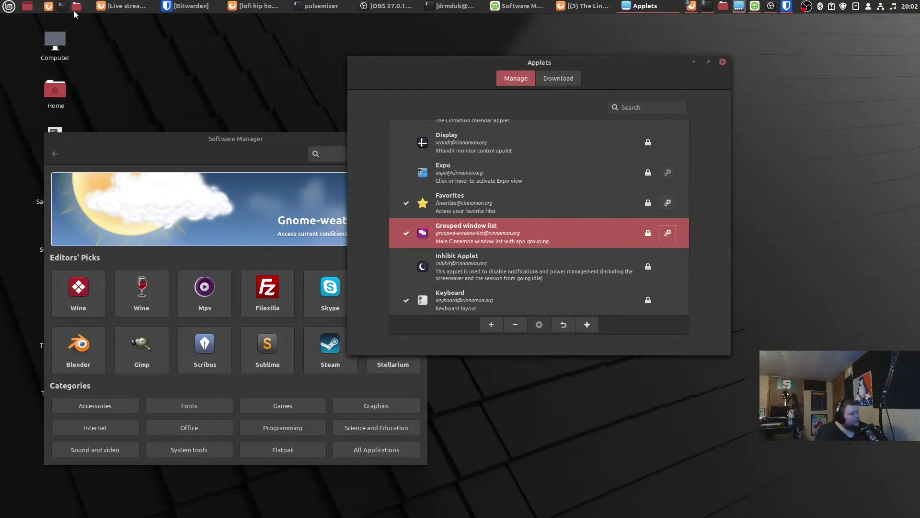
Close the pulsemixer window and the Software Manager
right_click(95, 6)
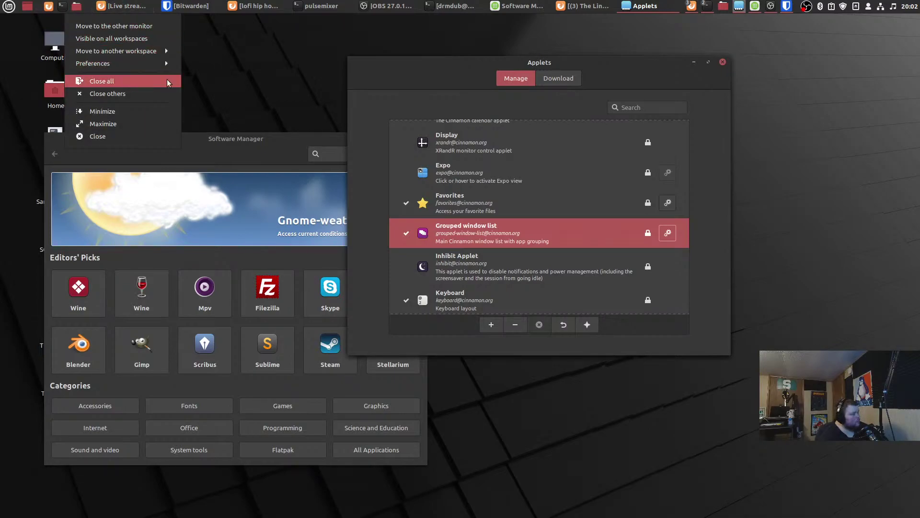
left_click(330, 48)
left_click(321, 6)
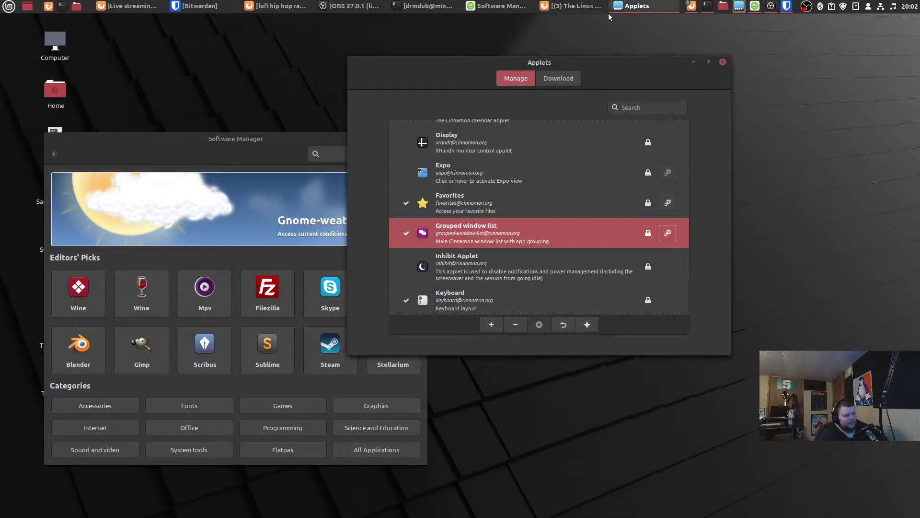
left_click(498, 6)
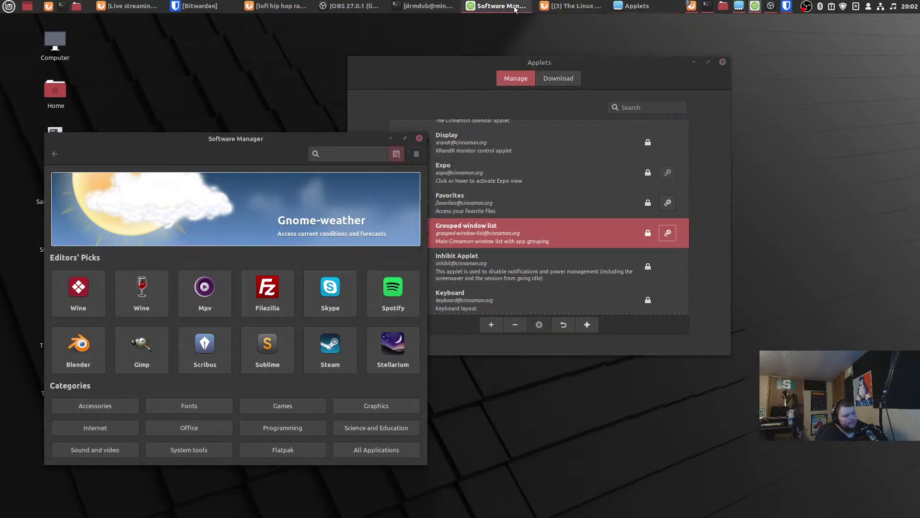
left_click(420, 138)
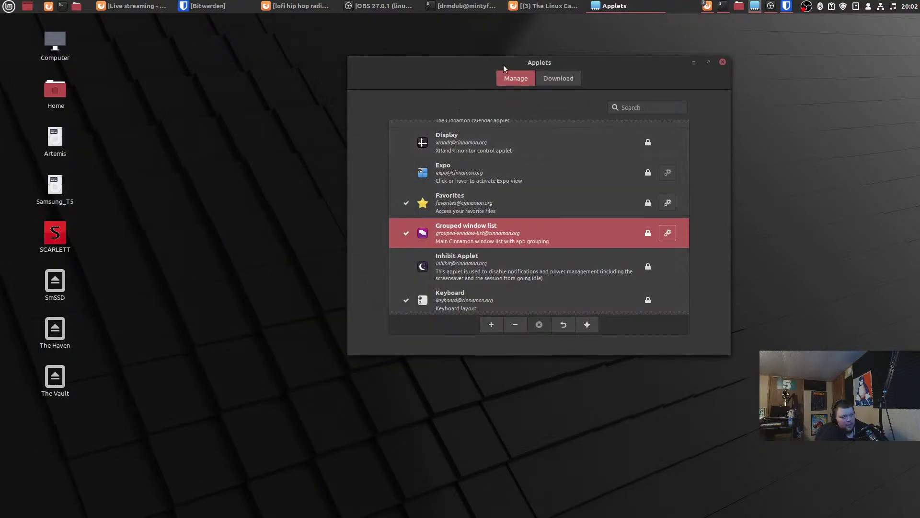
Turn on panel edit mode and remove the Window list applet from the panel
right_click(687, 5)
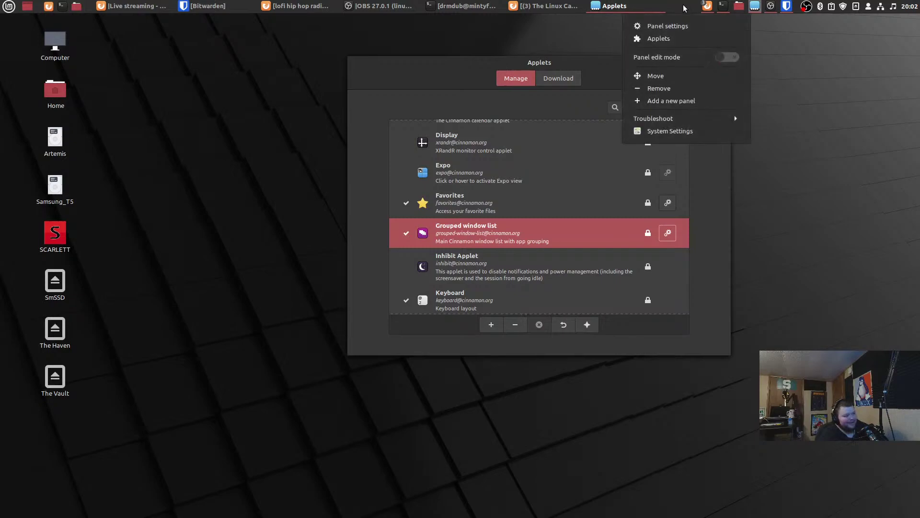
left_click(725, 58)
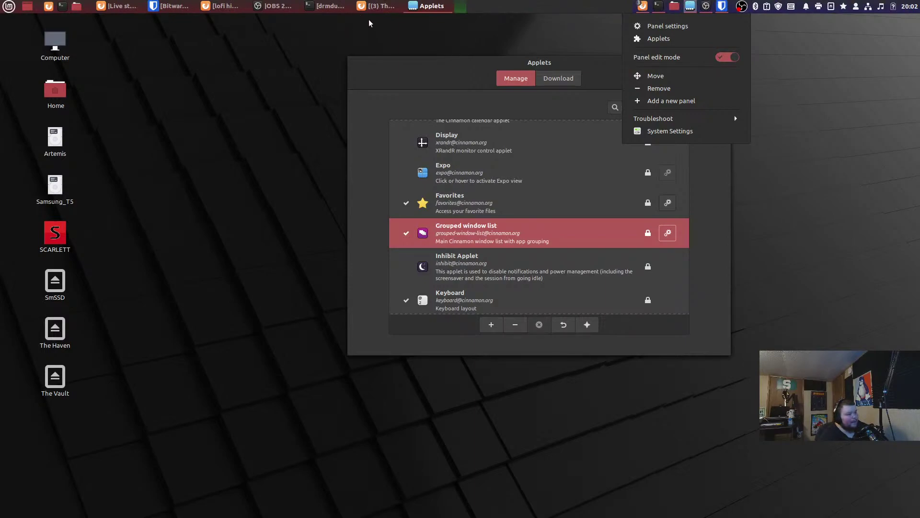
right_click(271, 6)
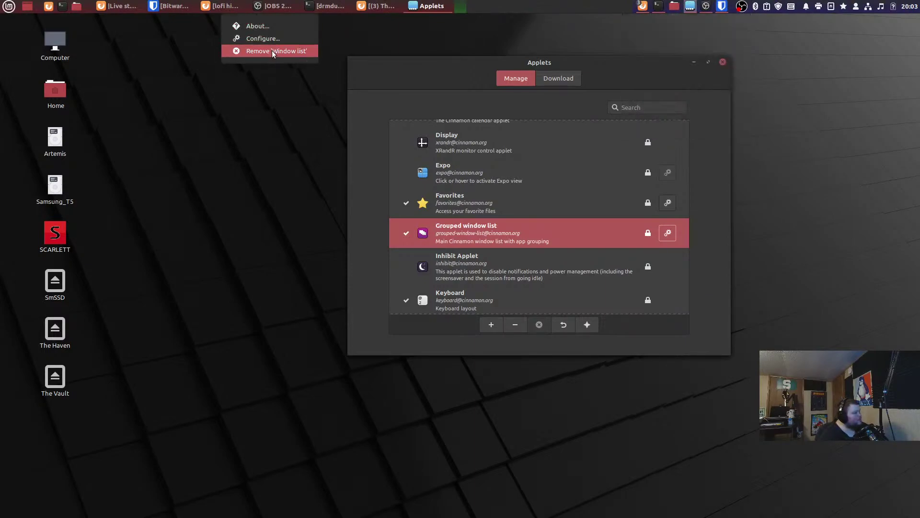
left_click(272, 51)
left_click(520, 267)
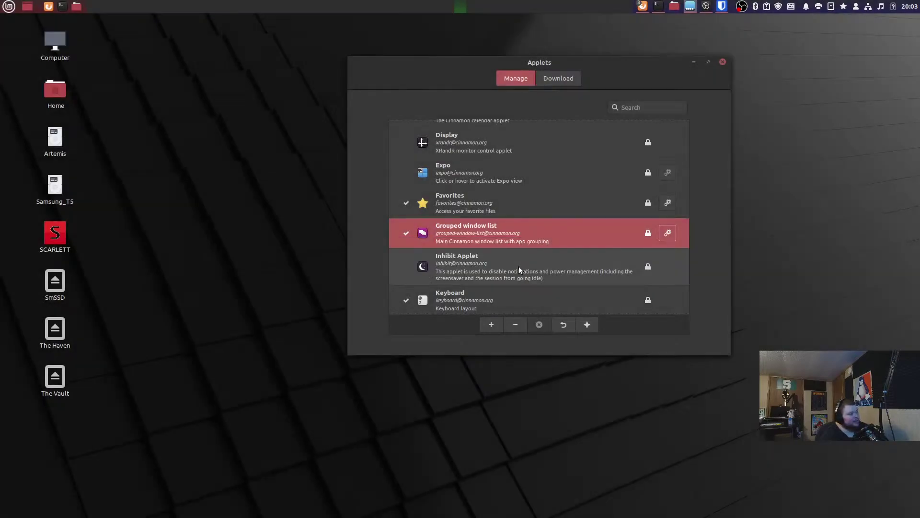
left_click_drag(644, 6, 102, 6)
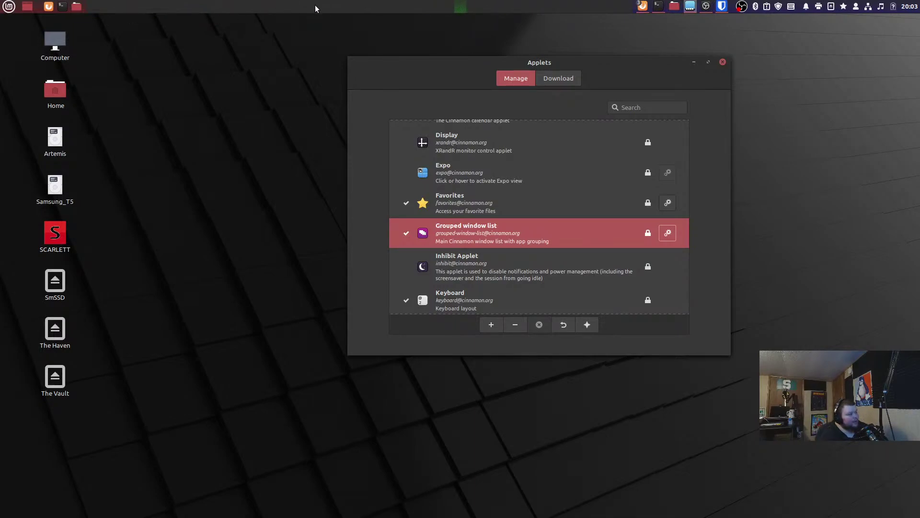
right_click(498, 5)
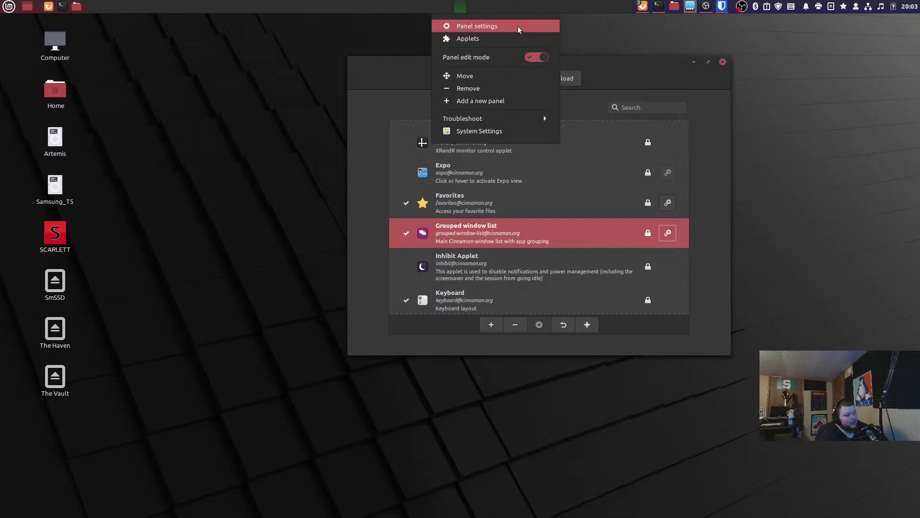
left_click(513, 4)
right_click(512, 4)
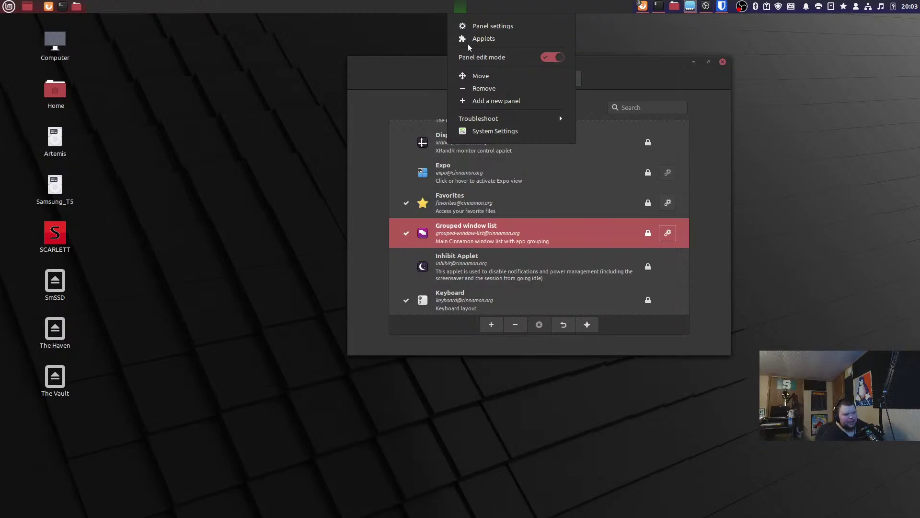
left_click(458, 4)
right_click(458, 4)
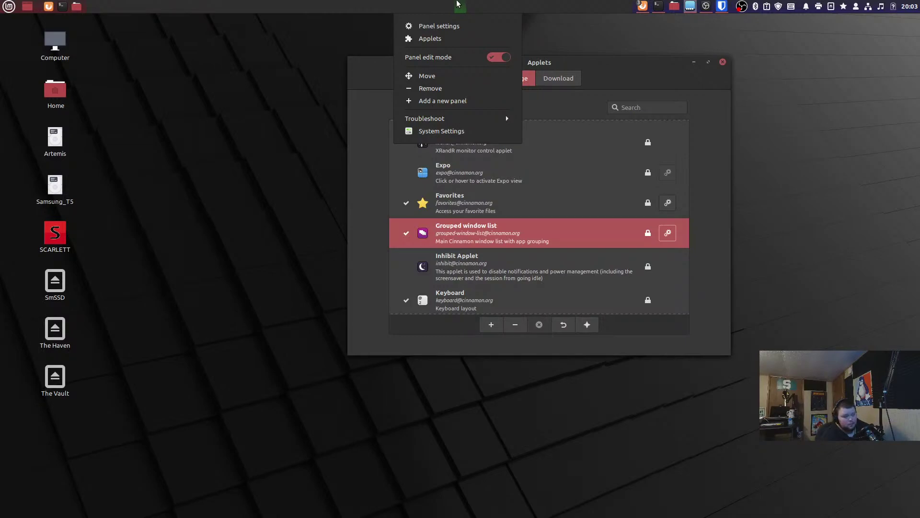
left_click(458, 3)
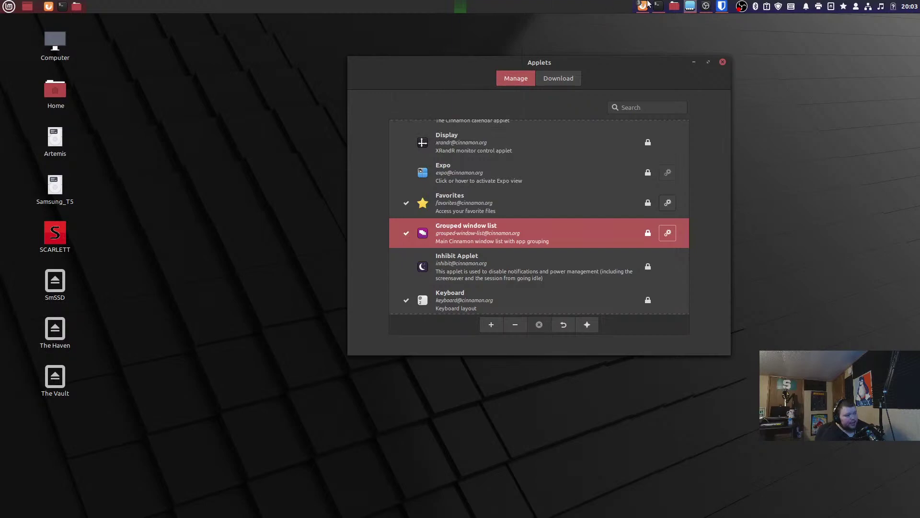
right_click(648, 4)
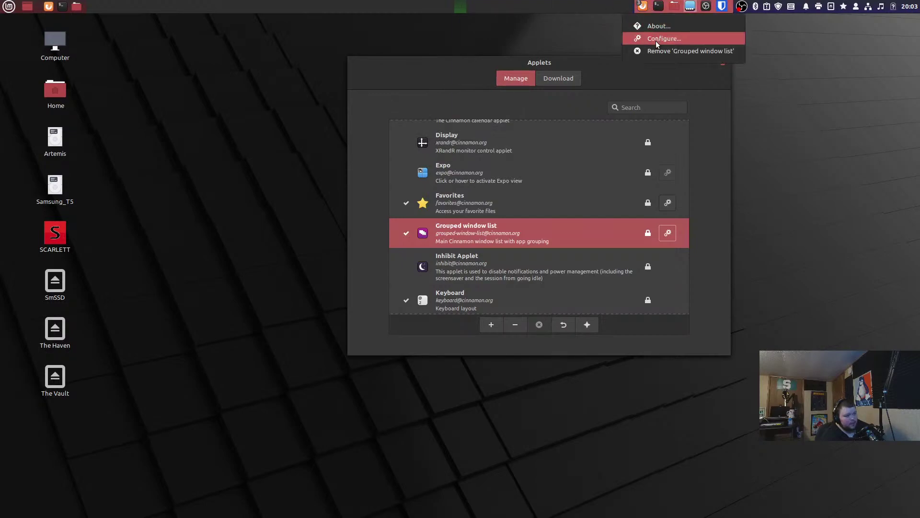
left_click(542, 3)
Move the Grouped window list applet beside the panel launchers and turn off panel edit mode
left_click_drag(652, 5, 50, 6)
left_click_drag(151, 6, 42, 7)
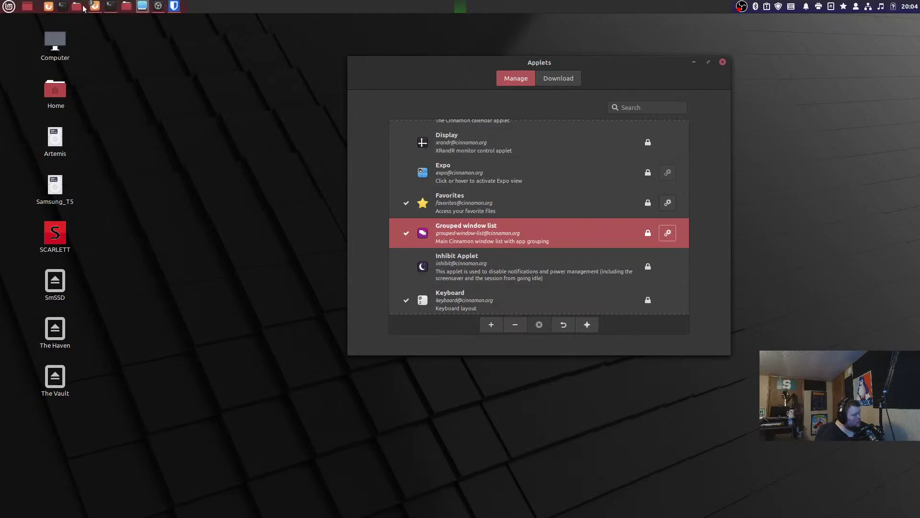
left_click(116, 46)
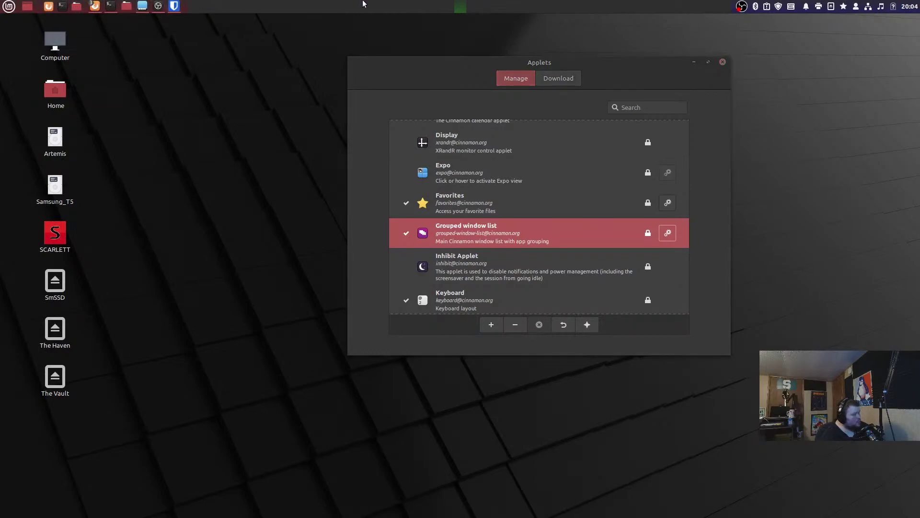
right_click(526, 6)
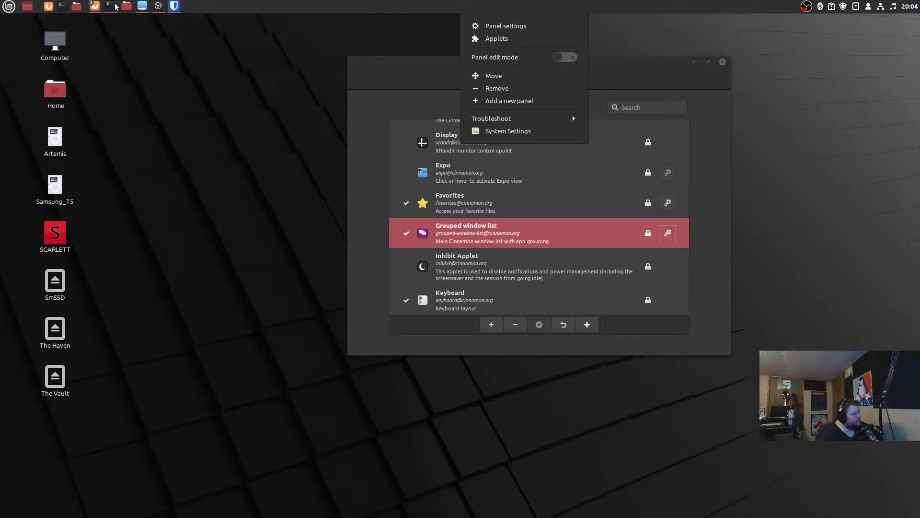
Switch to the Firefox window with the lofi hip hop radio stream through the grouped window list and open a new tab
mouse_move(94, 8)
left_click(94, 5)
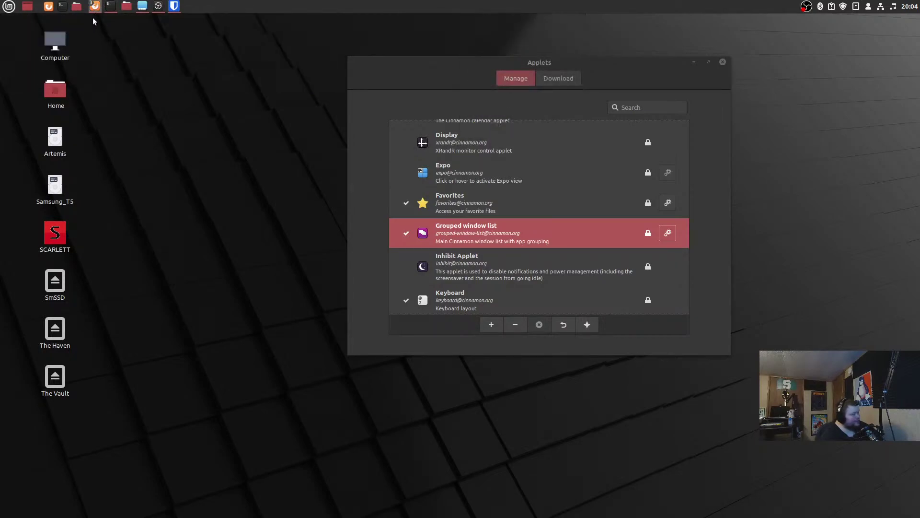
mouse_move(95, 10)
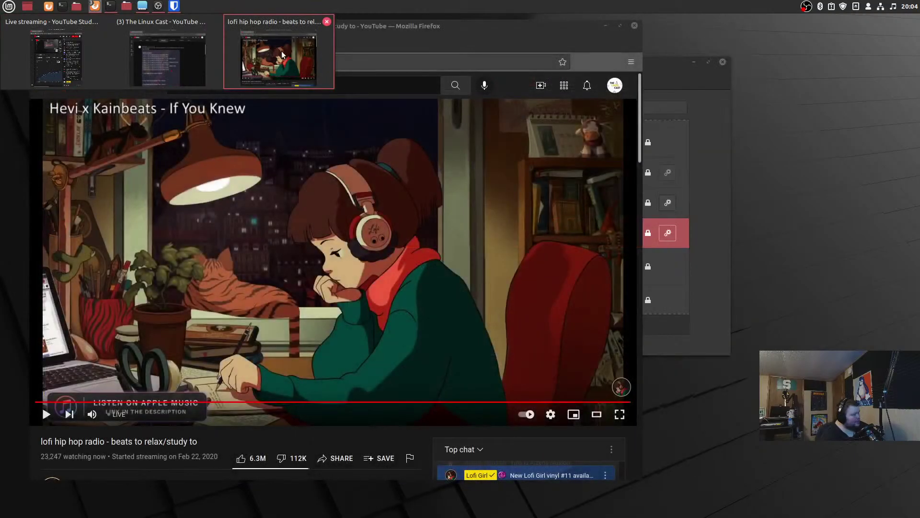
left_click(283, 55)
left_click(145, 42)
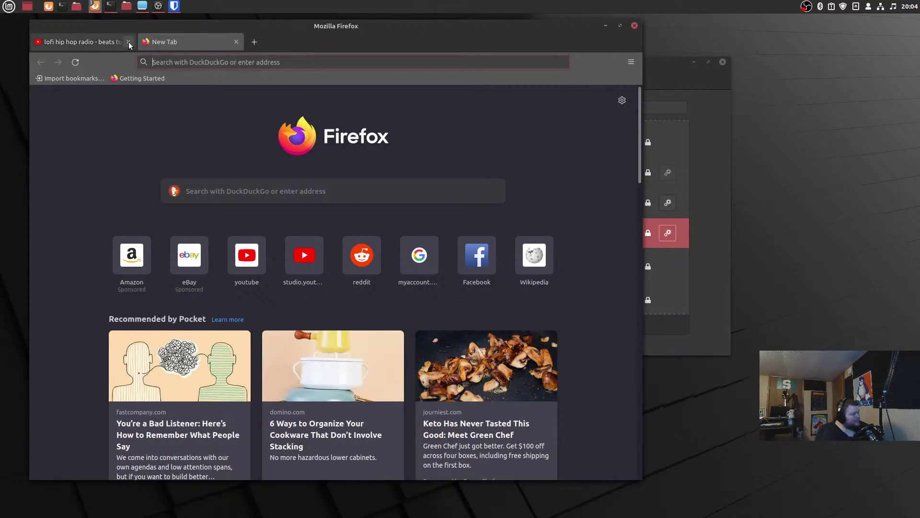
Close the lofi hip hop radio tab and search DuckDuckGo for "linuxmint" in the remaining tab
left_click(128, 42)
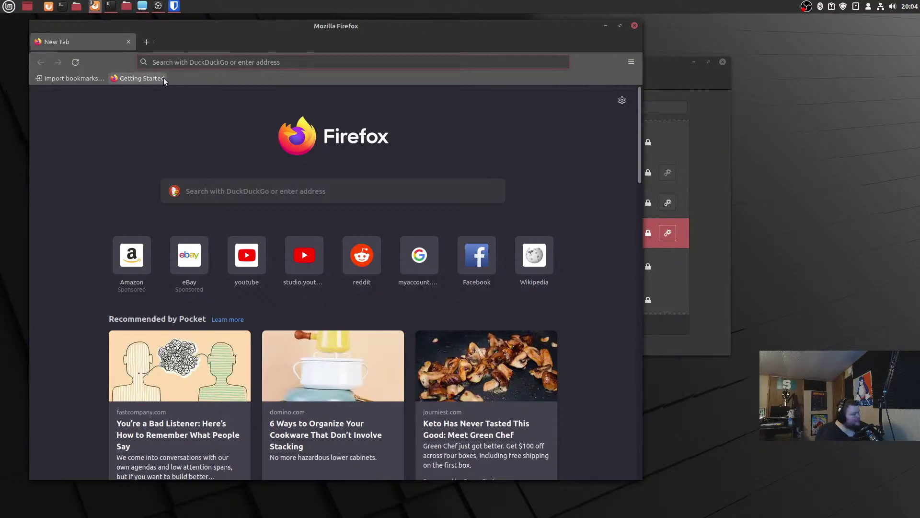
left_click(175, 62)
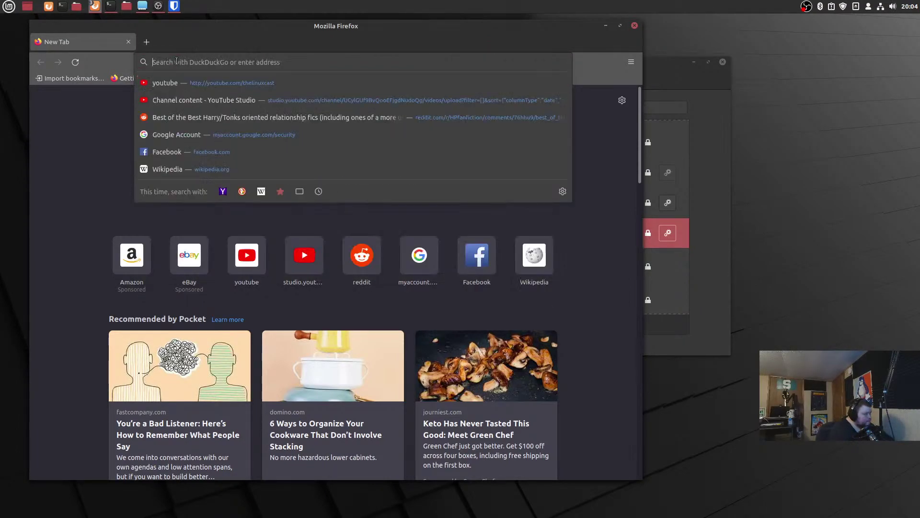
type("linuxmint")
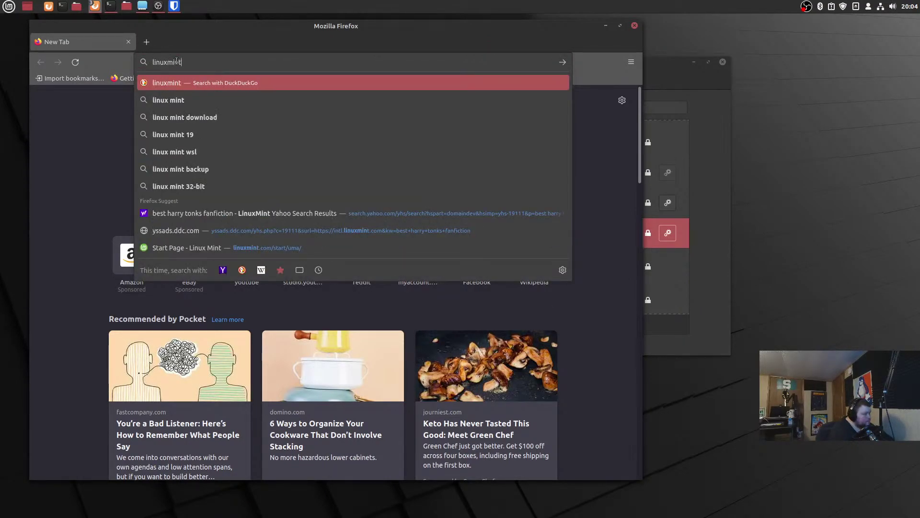
key("Return")
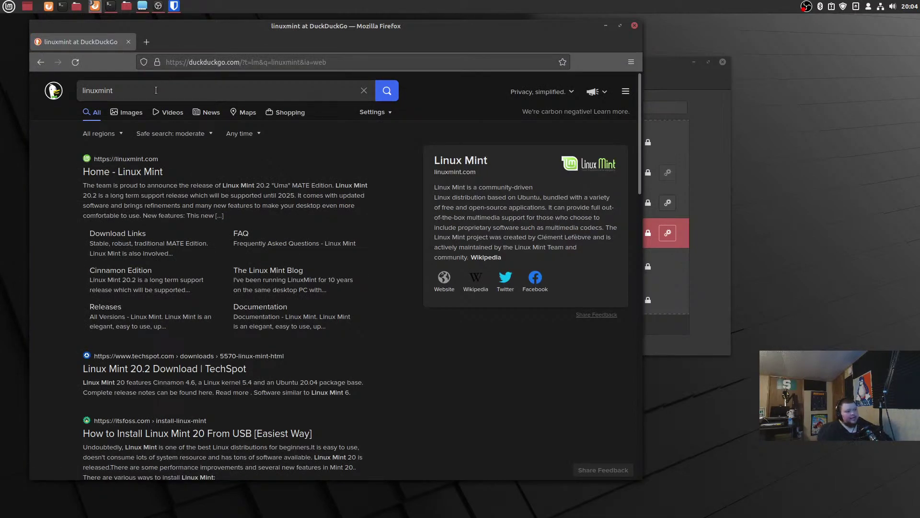
Review the default search engine choices in the browser's search settings and keep DuckDuckGo selected
left_click(631, 62)
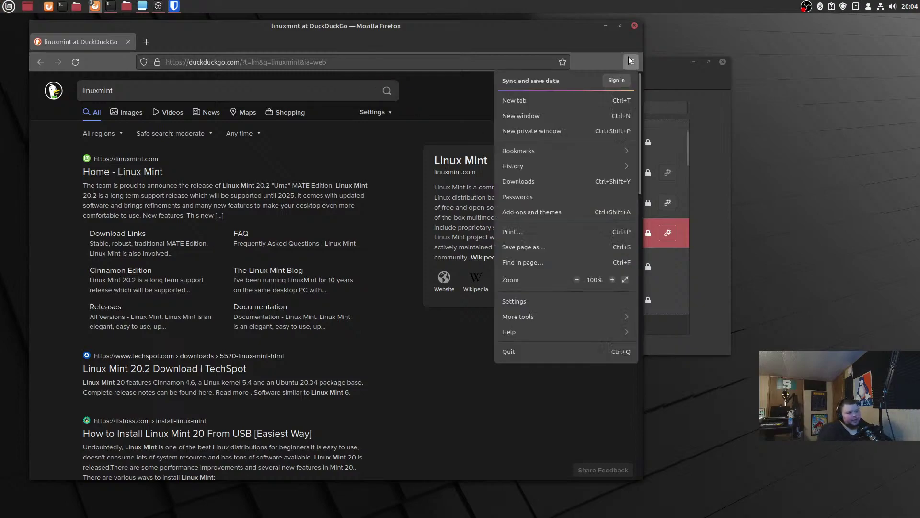
left_click(558, 302)
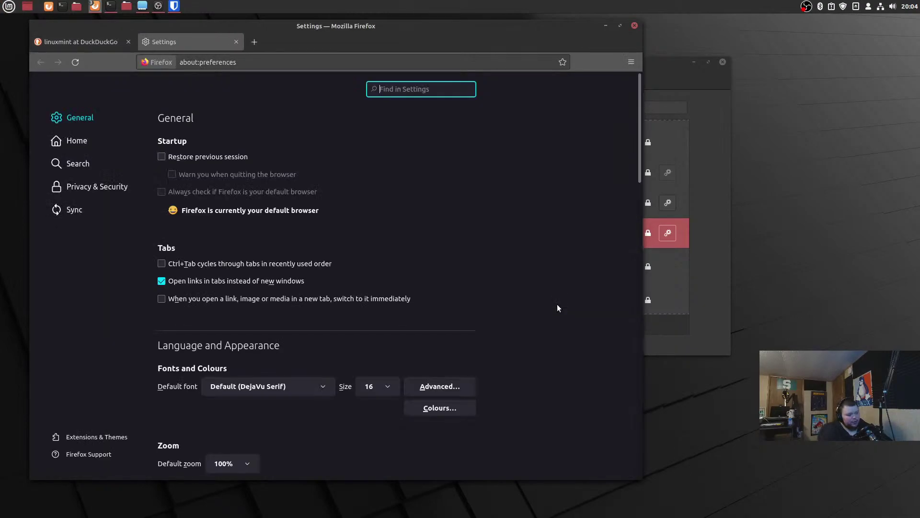
left_click(79, 164)
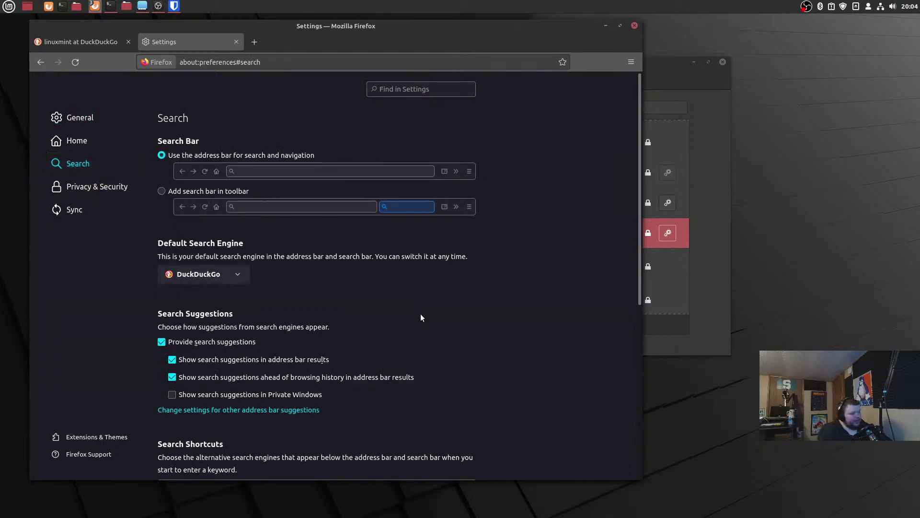
left_click_drag(354, 27, 428, 29)
left_click(293, 280)
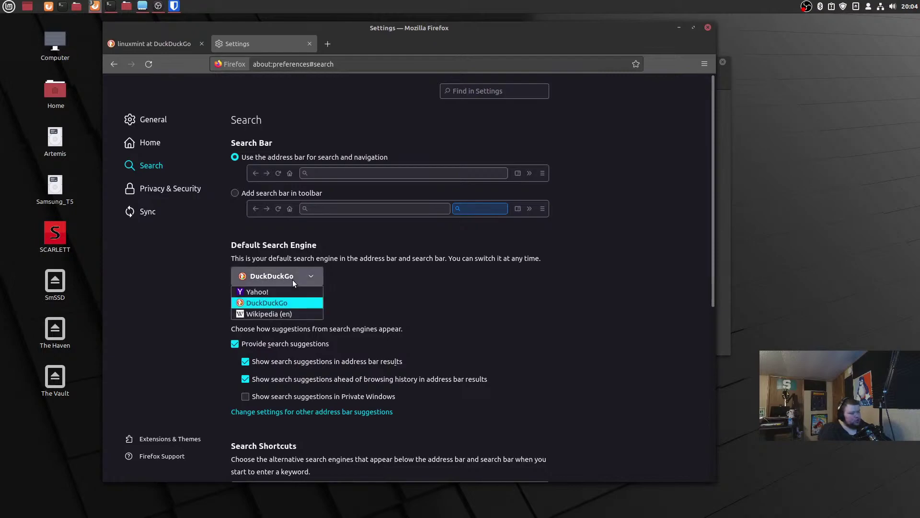
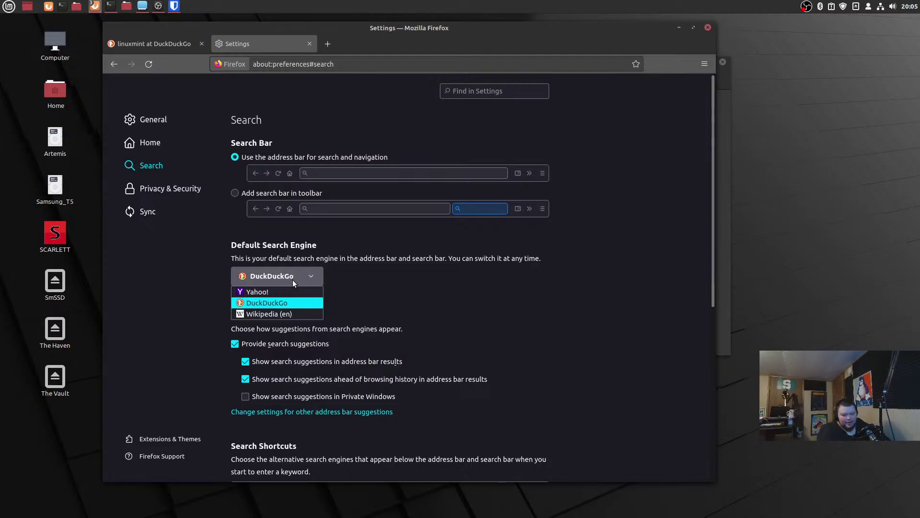
left_click(286, 303)
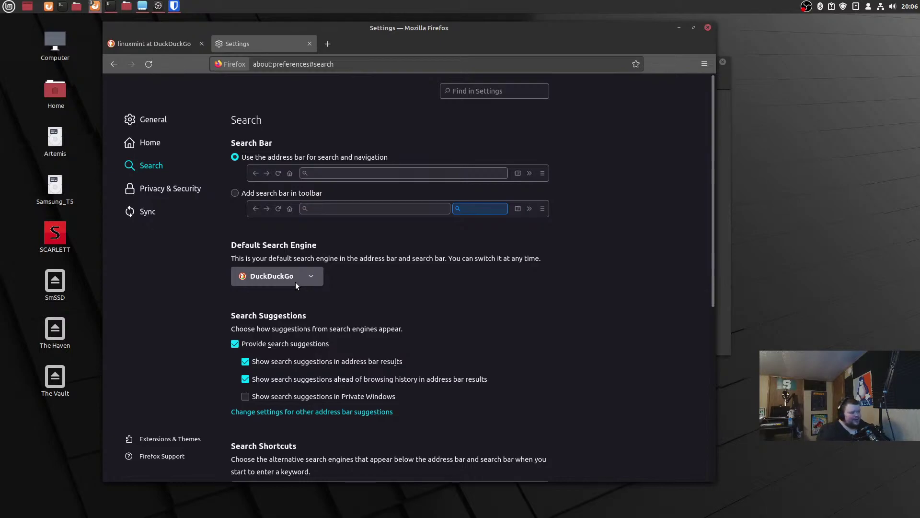
Open yahoo.com in a new tab and search for "linux mint"
left_click(329, 44)
left_click(300, 64)
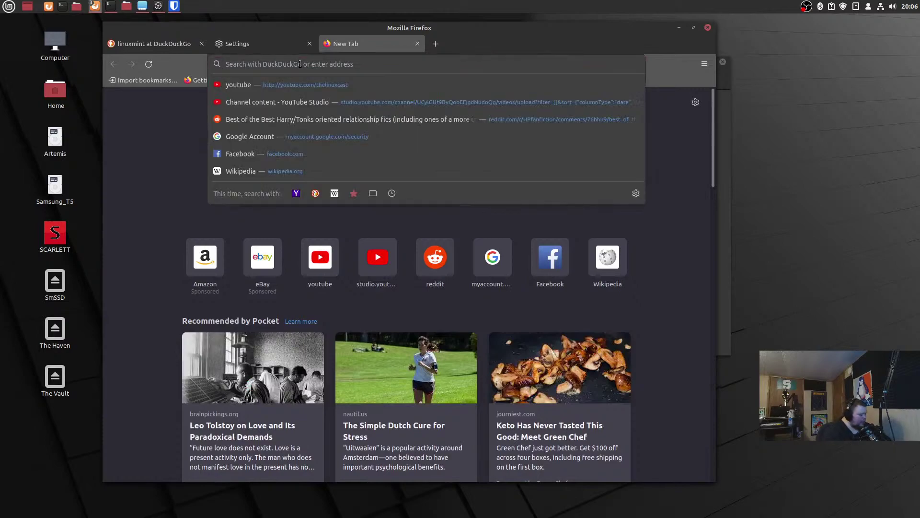
type("yahoo.co")
key("Return")
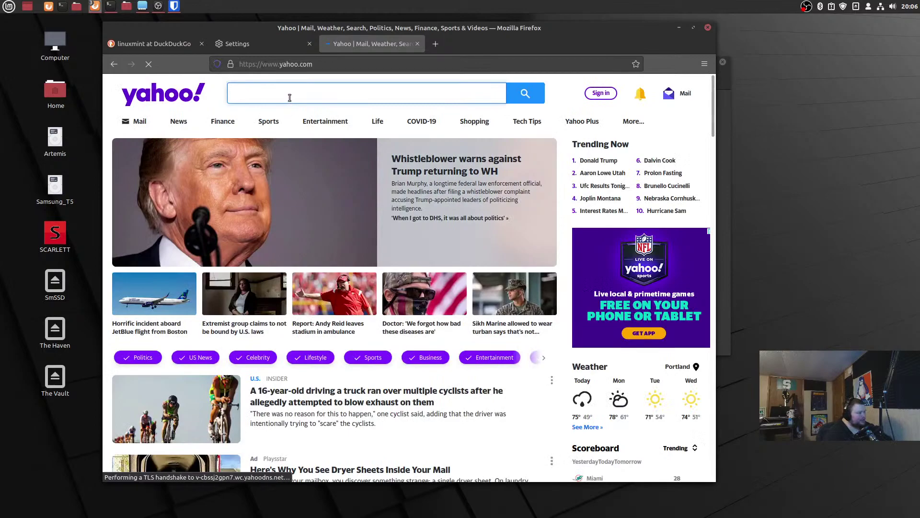
type("linux mint")
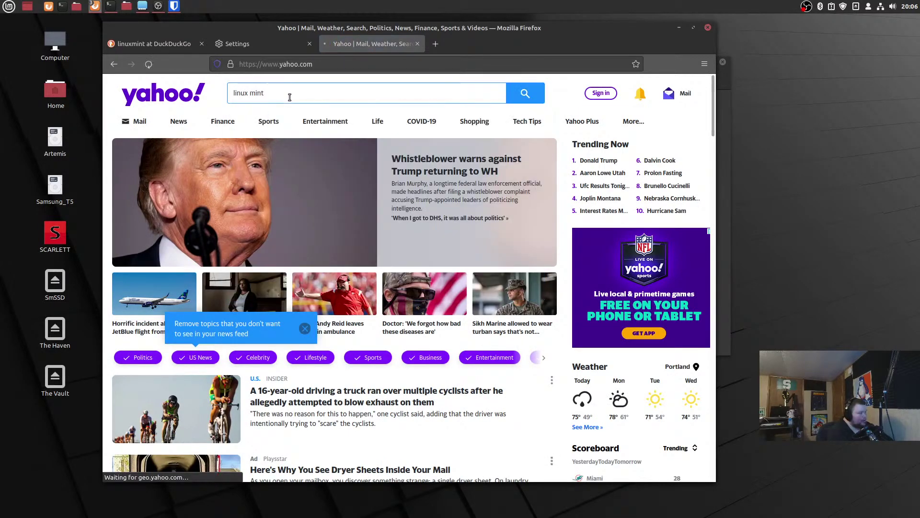
key("Return")
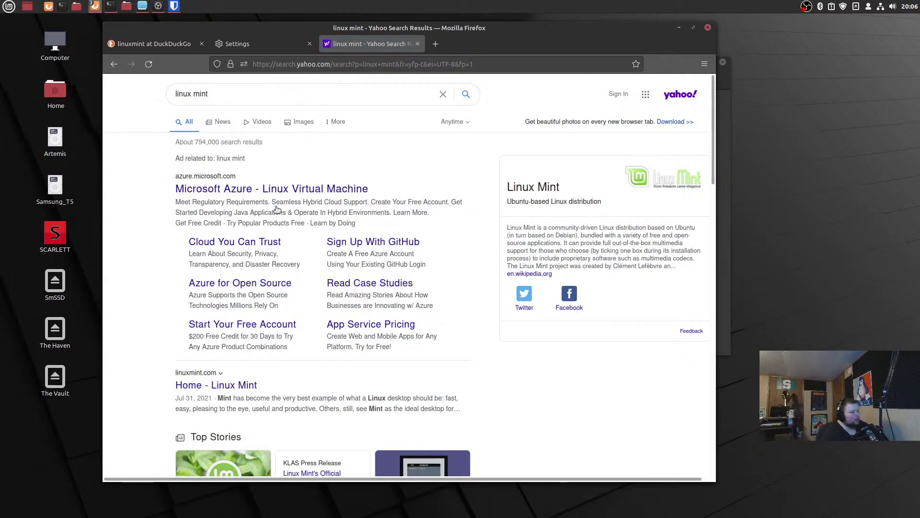
Examine the Yahoo results page for linux mint from the sponsored entries down to the related searches
scroll(283, 253, "down", 12)
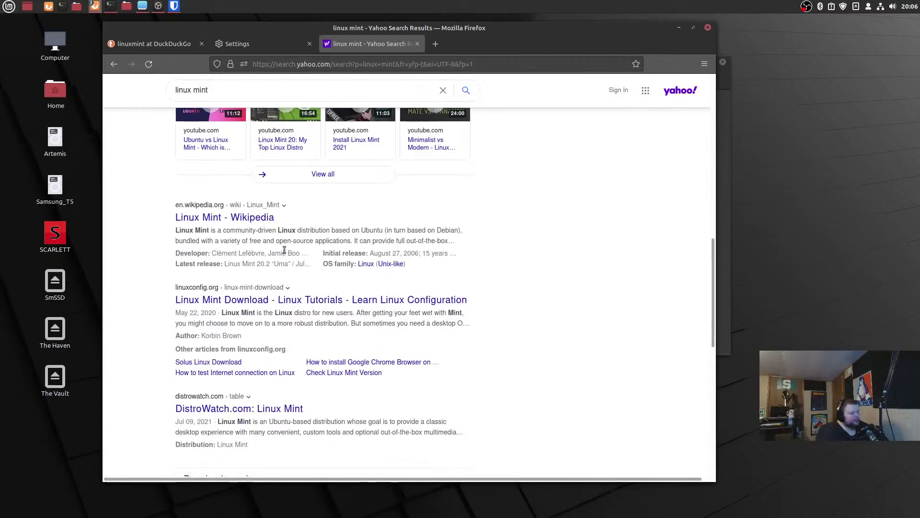
scroll(283, 250, "down", 3)
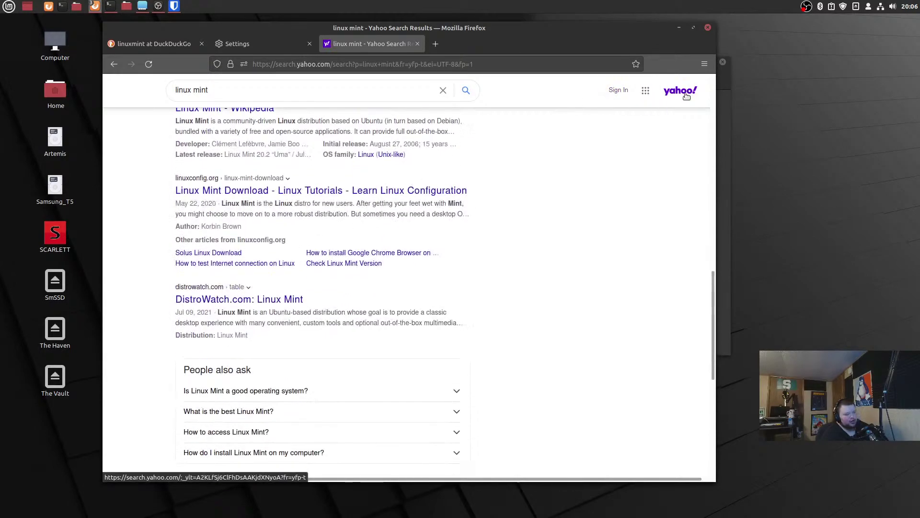
scroll(407, 266, "up", 7)
scroll(407, 266, "up", 9)
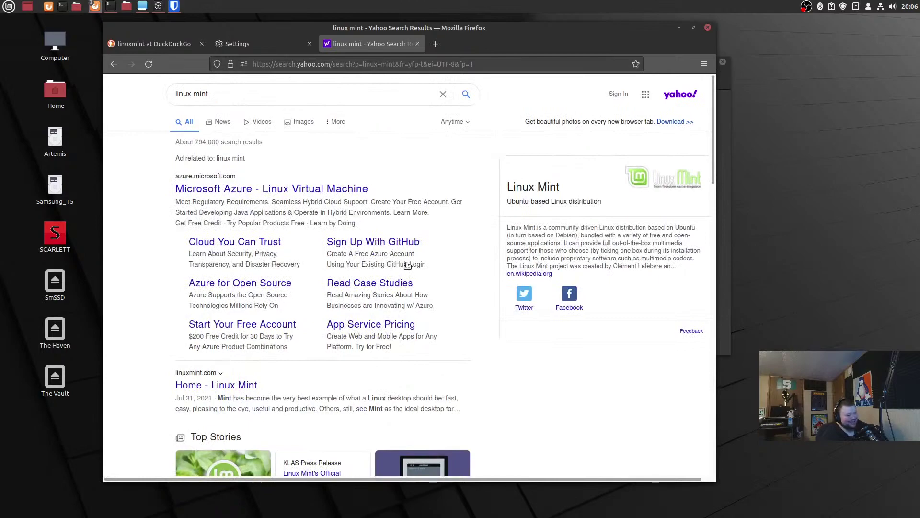
scroll(407, 266, "down", 9)
scroll(410, 257, "up", 9)
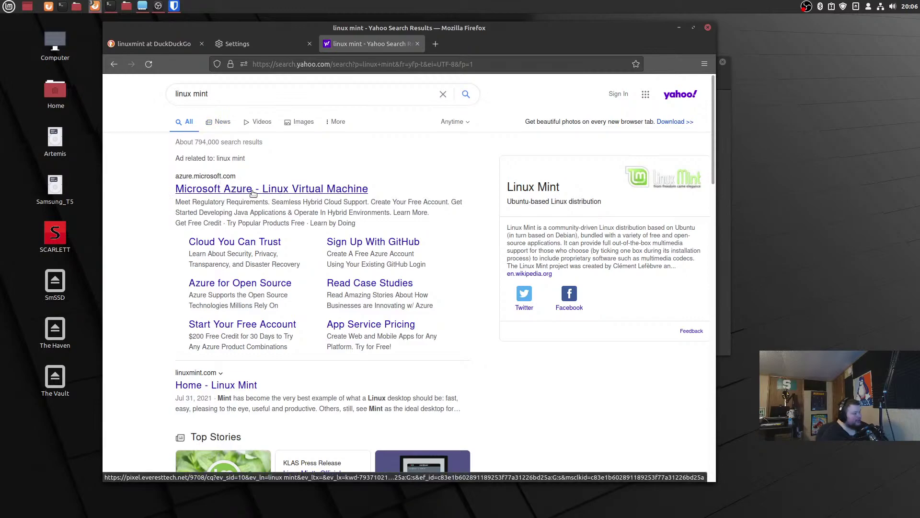
scroll(336, 207, "down", 5)
scroll(429, 217, "down", 10)
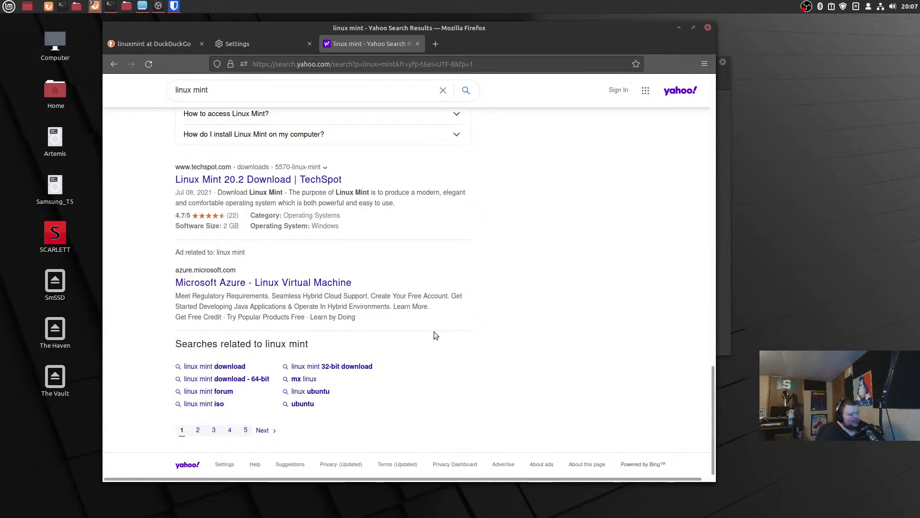
scroll(434, 332, "up", 15)
scroll(259, 185, "up", 2)
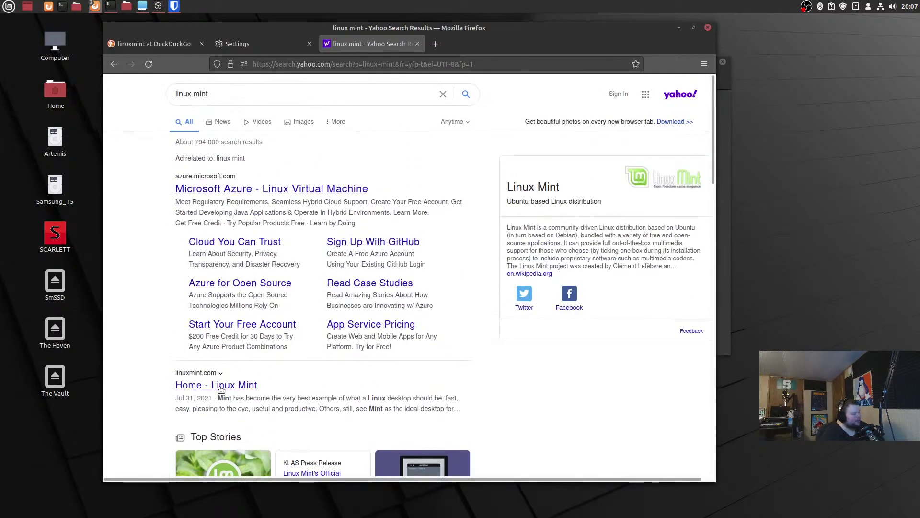
Open the Linux Mint home page from the DuckDuckGo results and look through it to the Partners and sponsors section
left_click(171, 47)
left_click(206, 175)
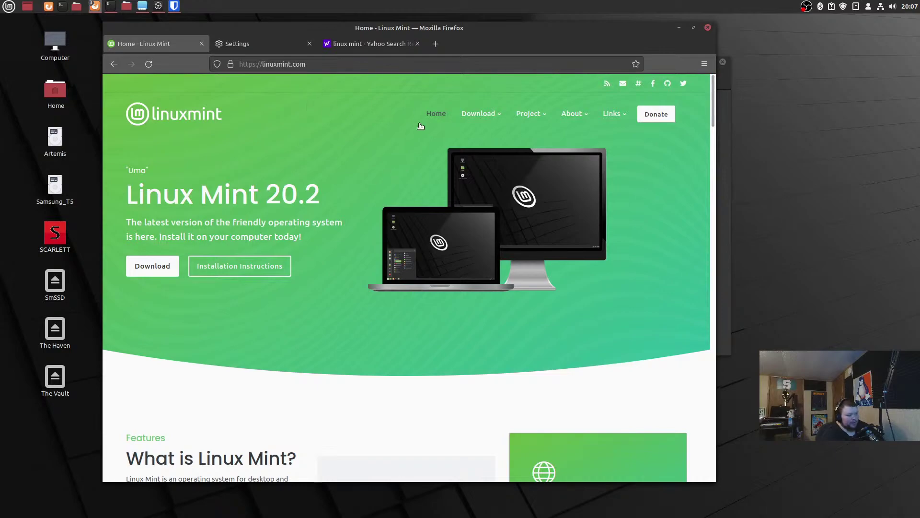
scroll(381, 148, "down", 3)
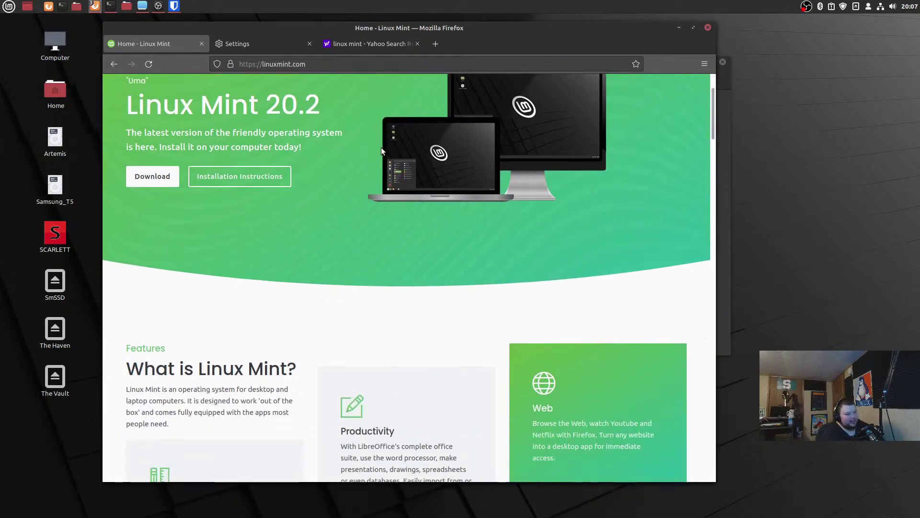
scroll(381, 148, "down", 15)
scroll(382, 151, "down", 3)
scroll(381, 151, "up", 2)
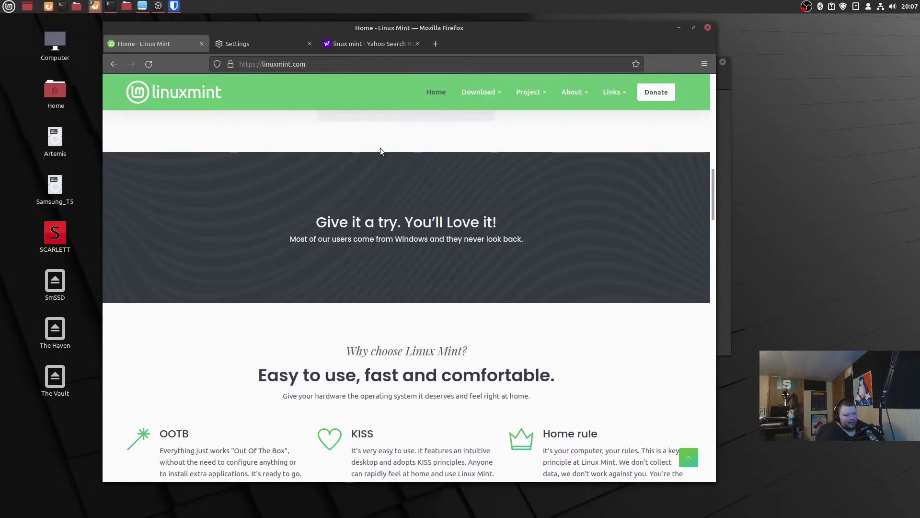
scroll(381, 151, "down", 15)
scroll(381, 148, "down", 16)
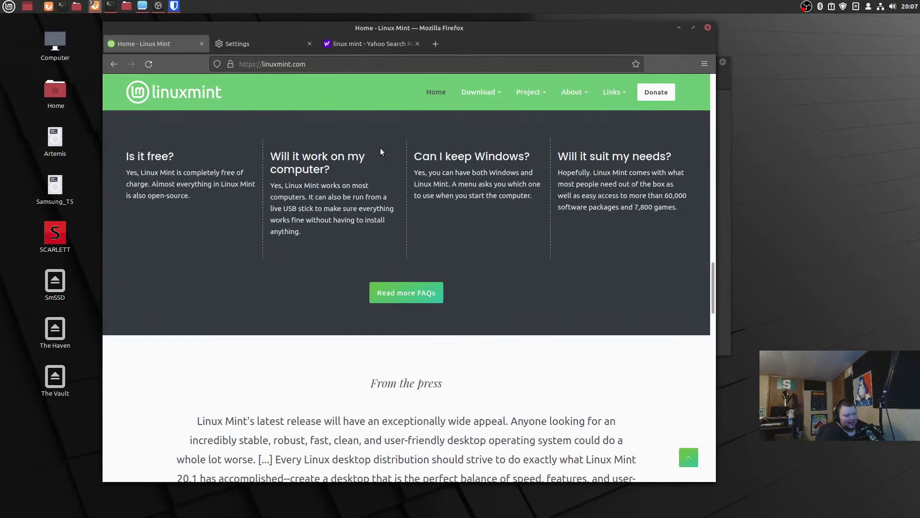
scroll(381, 152, "down", 20)
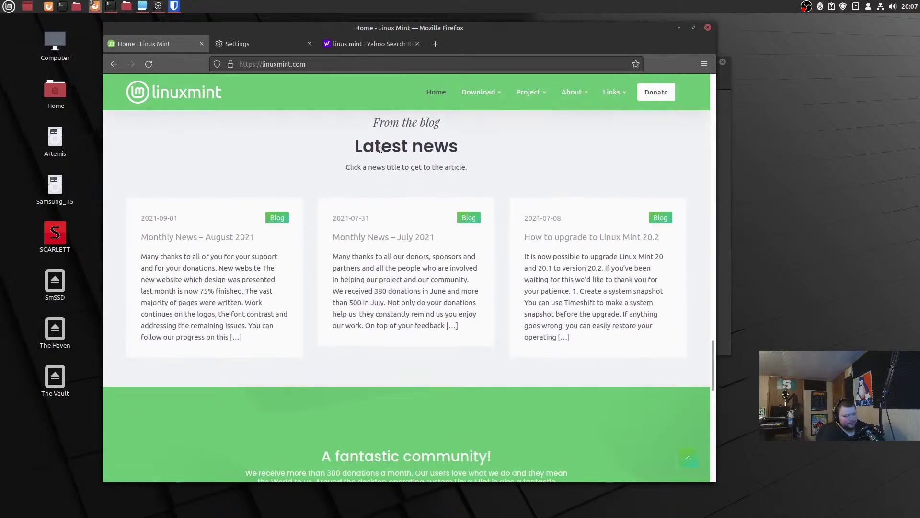
scroll(381, 153, "up", 5)
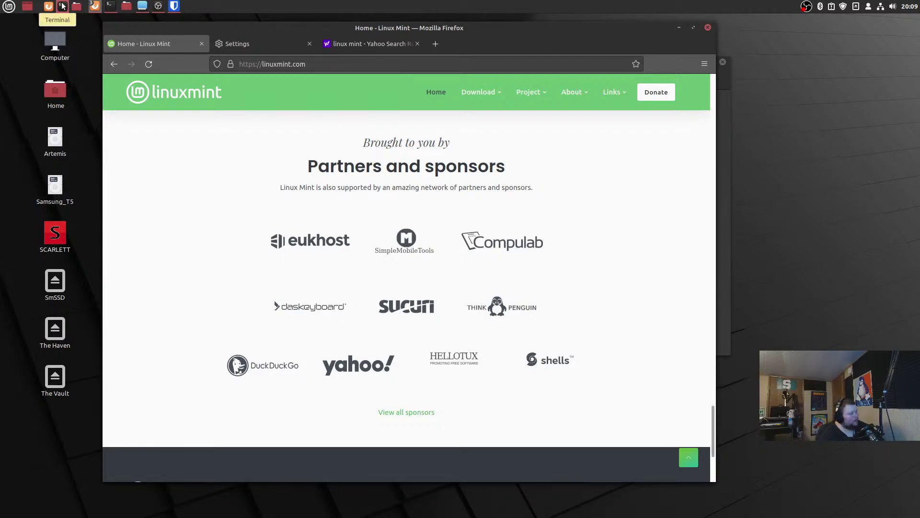
Find the Separator applet by filtering the applet list with "sep" and add it to the panel
right_click(111, 6)
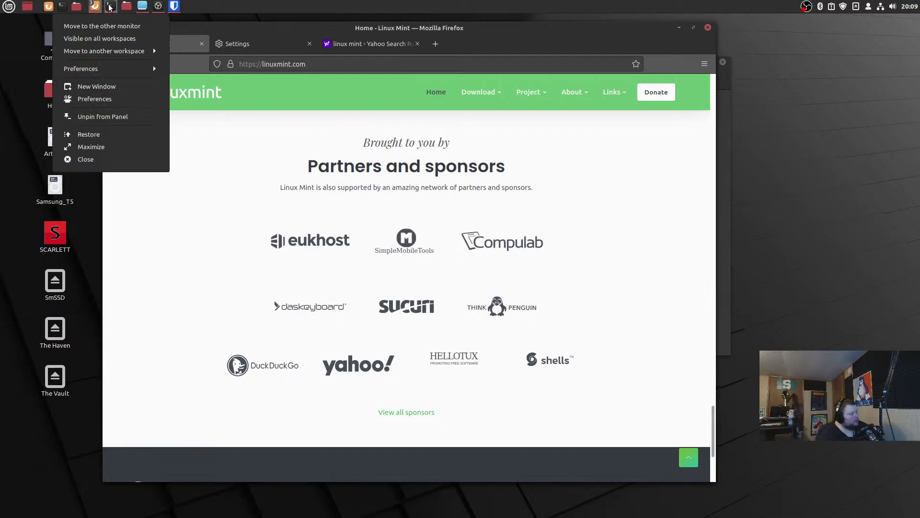
left_click(272, 2)
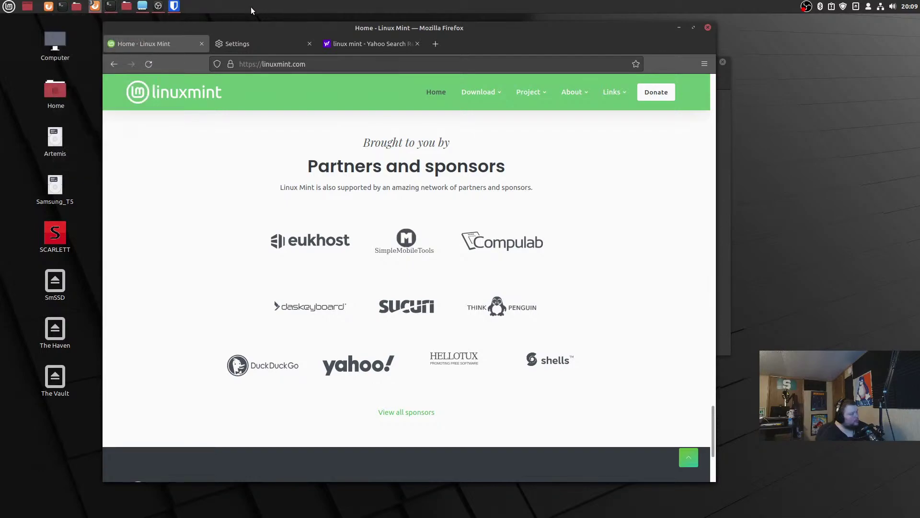
right_click(290, 4)
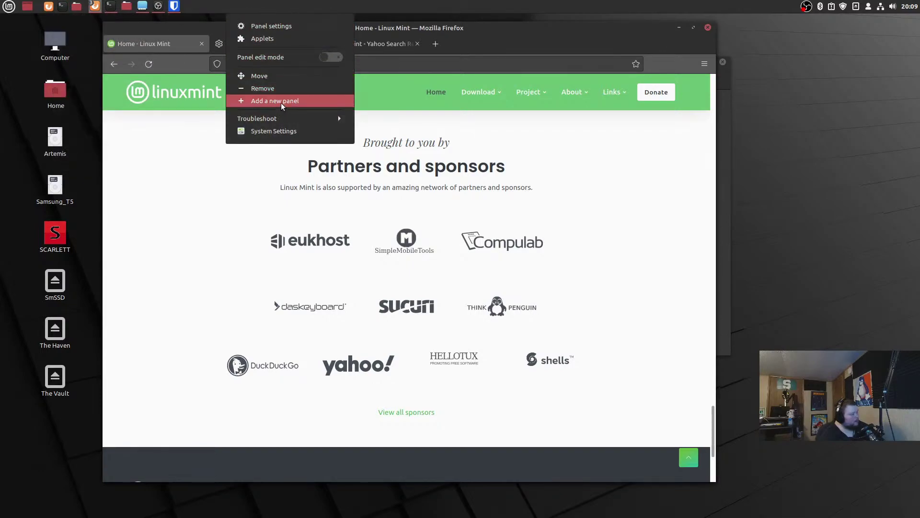
left_click(281, 37)
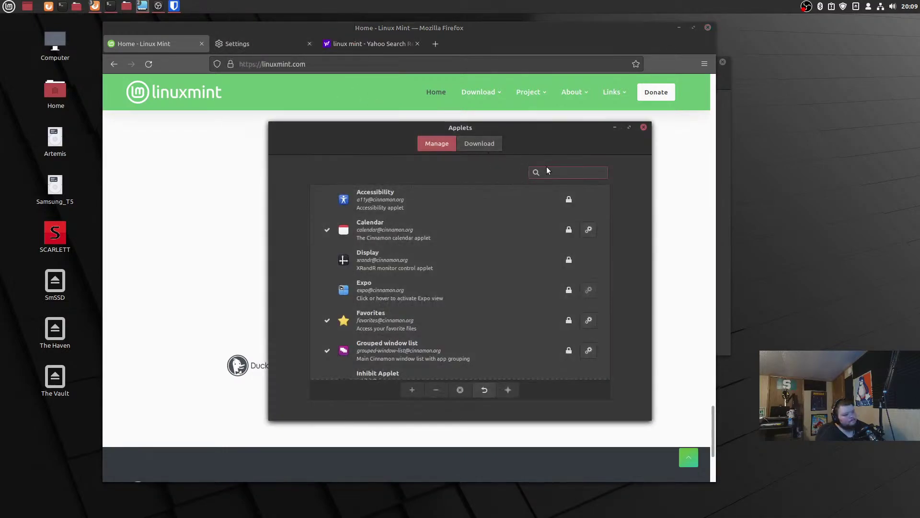
type("s")
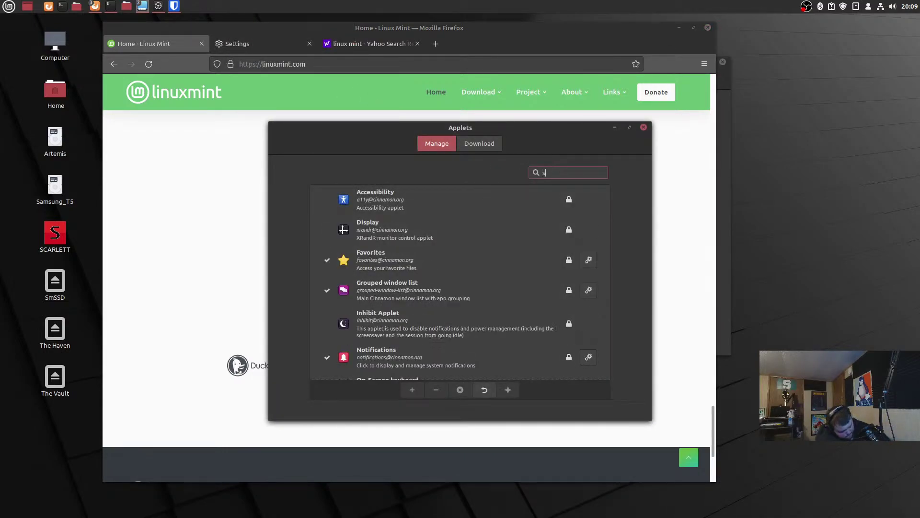
type("ep")
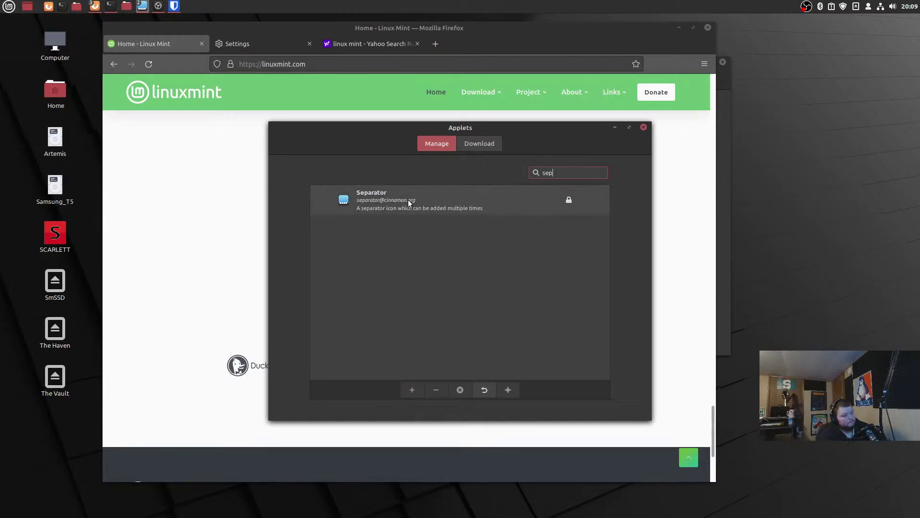
left_click(352, 197)
left_click(408, 392)
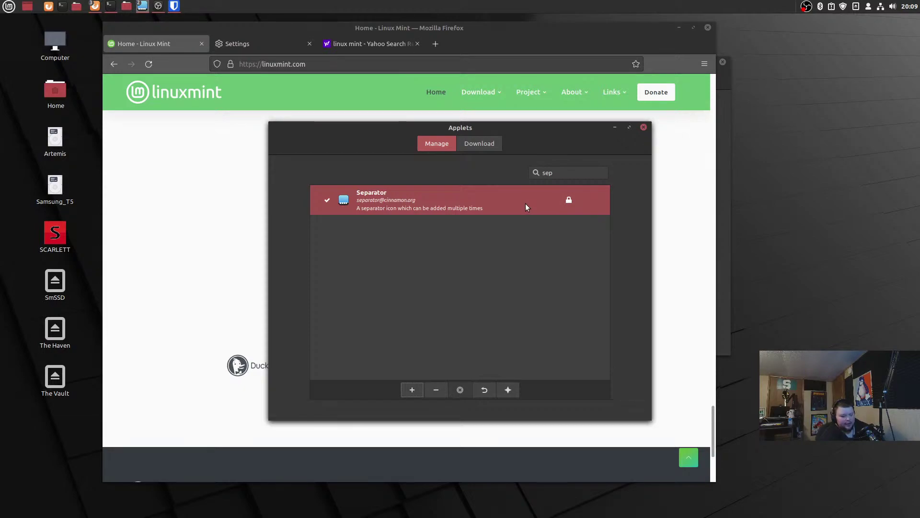
Turn on panel edit mode and add another Separator applet to the panel
right_click(609, 5)
left_click(647, 57)
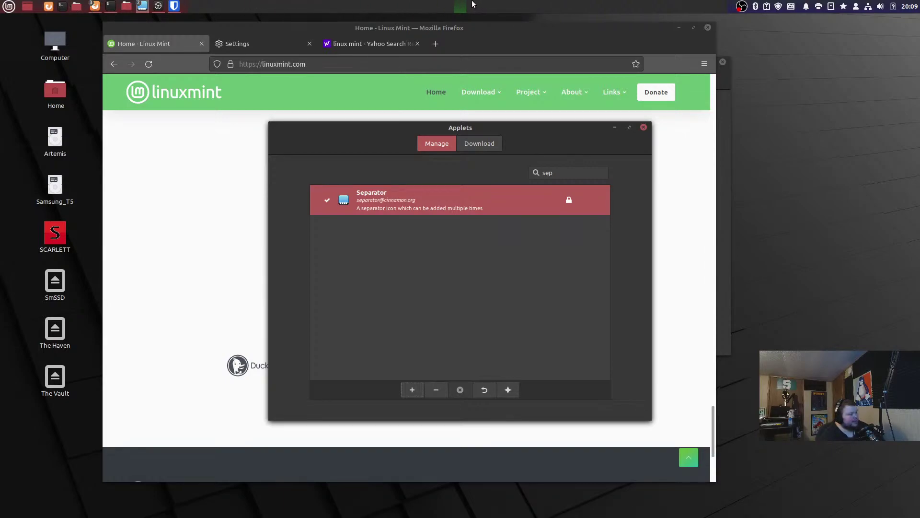
right_click(494, 5)
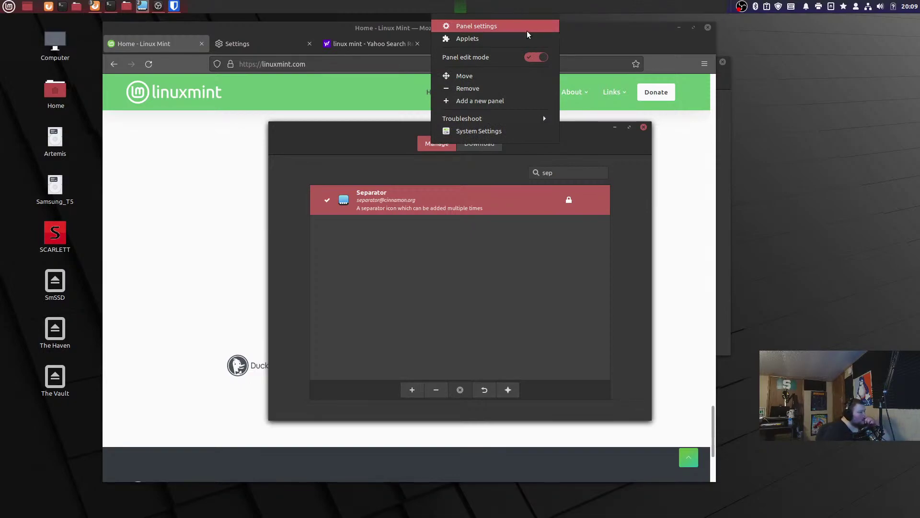
left_click(672, 5)
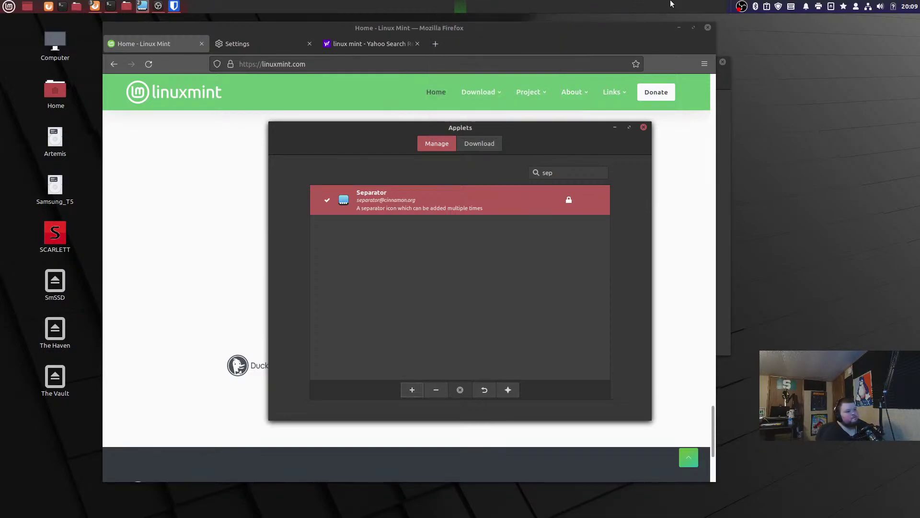
left_click(410, 390)
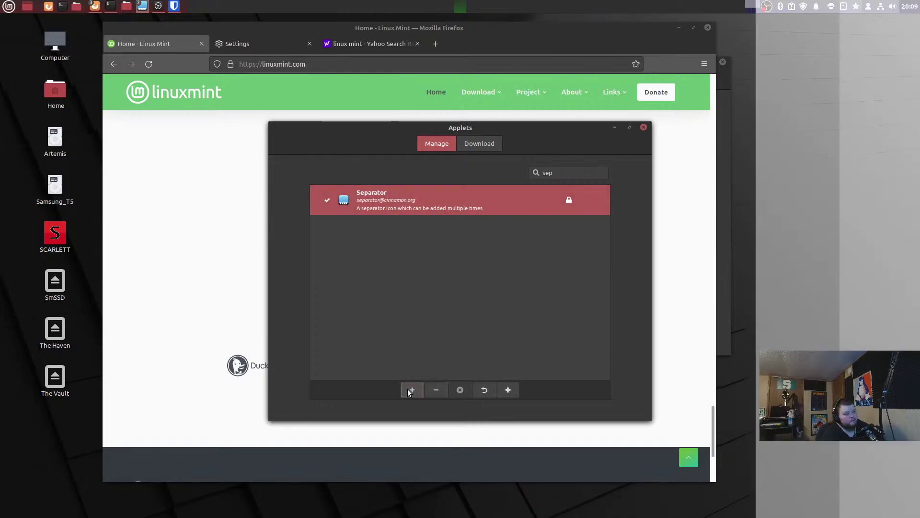
Move the new separator between the panel launchers and the grouped window list, and turn off panel edit mode
mouse_move(904, 6)
left_mouse_down()
mouse_move(764, 7)
mouse_move(908, 6)
left_mouse_up()
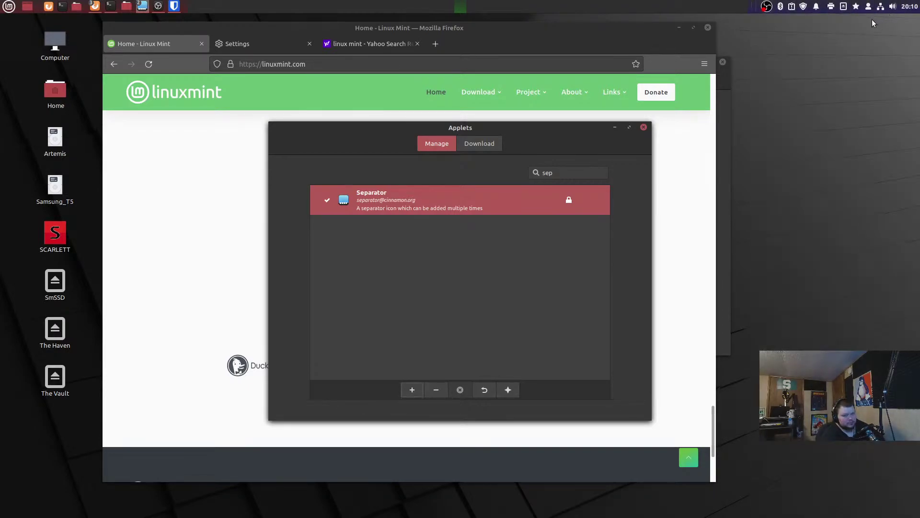
left_click_drag(907, 6, 724, 6)
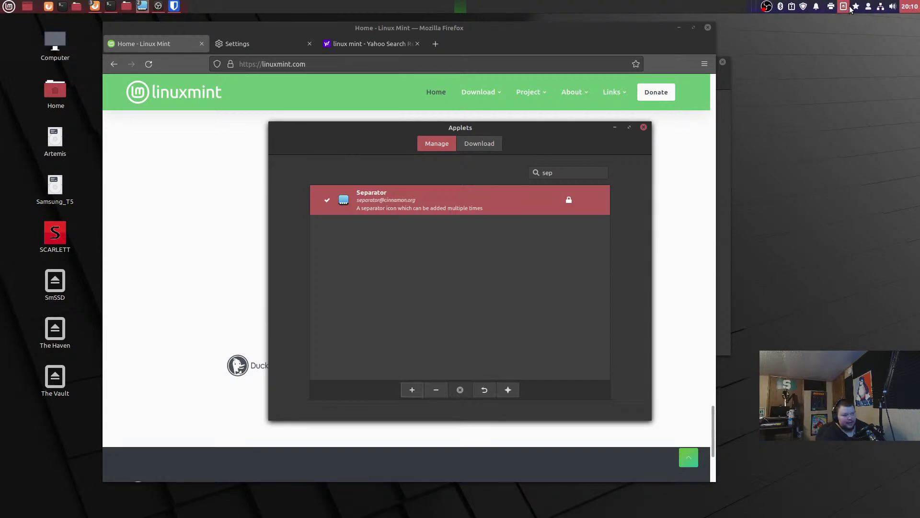
left_click_drag(689, 9, 90, 10)
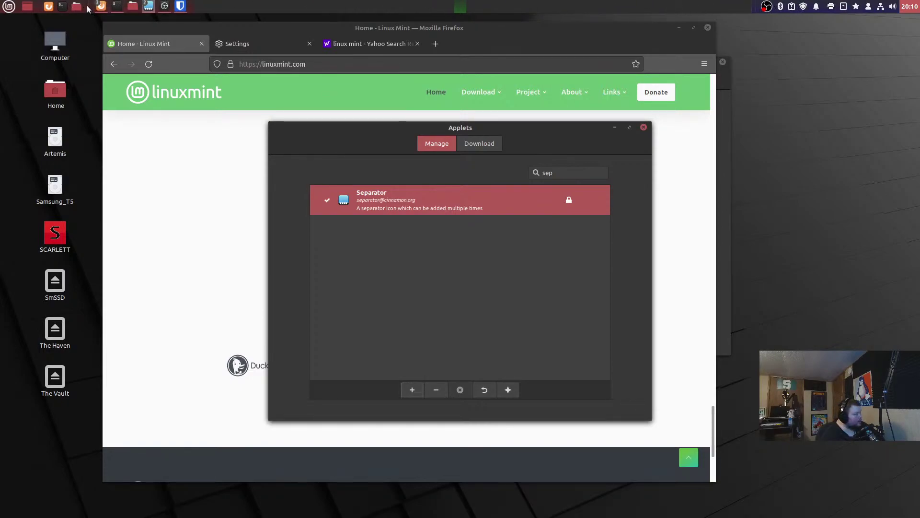
right_click(88, 9)
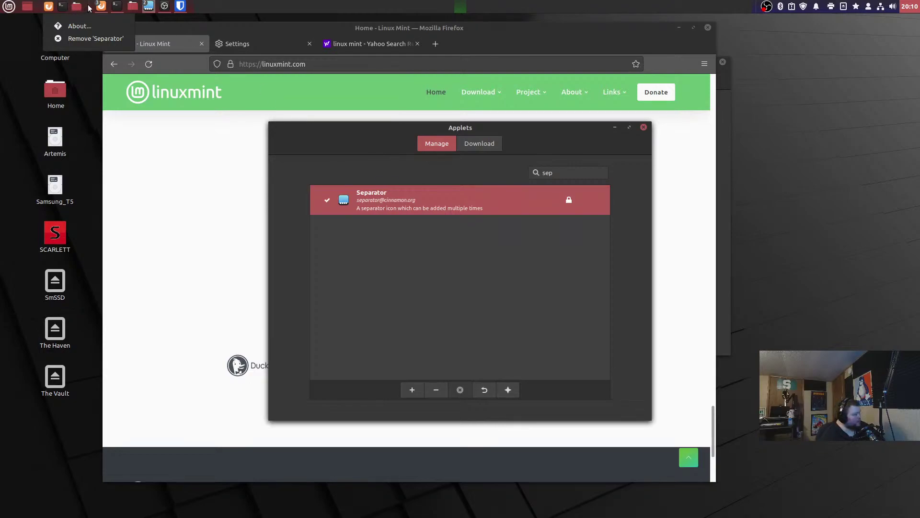
left_click(360, 5)
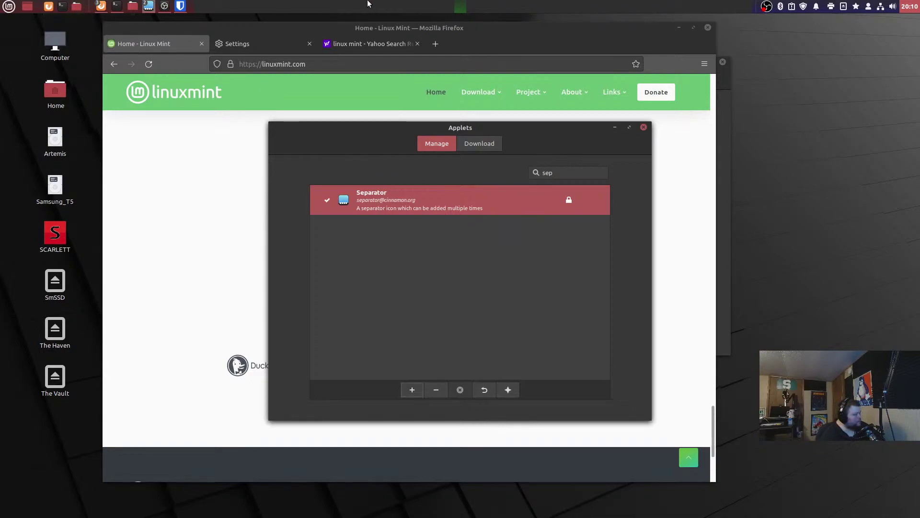
right_click(644, 11)
left_click(673, 57)
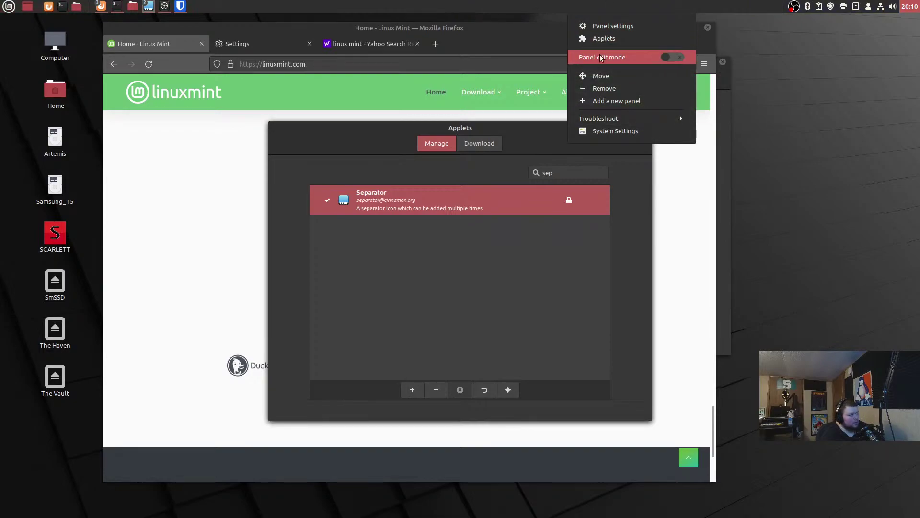
right_click(88, 10)
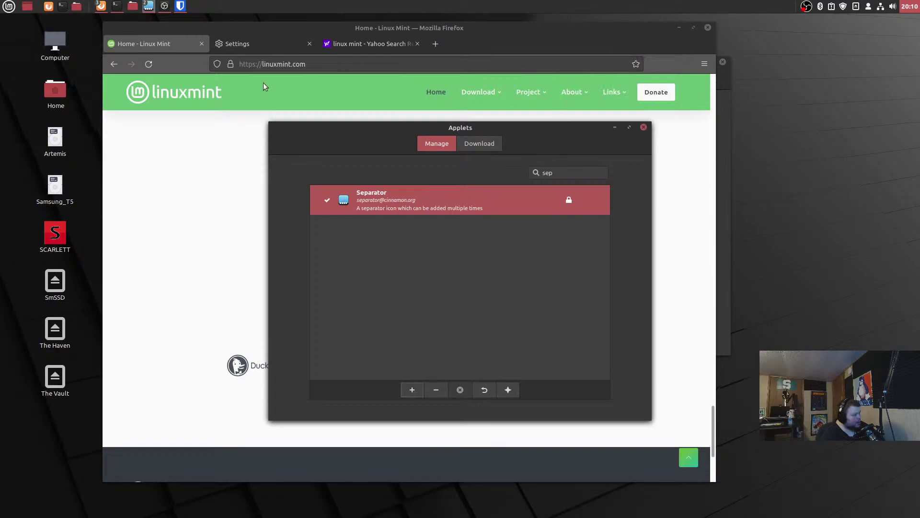
Clear the applet list filter and add the Spacer applet to the panel
left_click(559, 174)
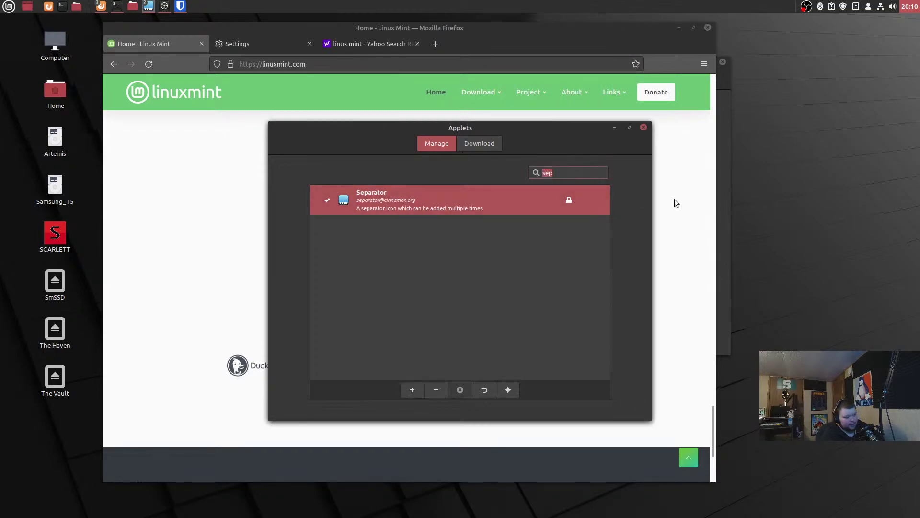
key("BackSpace")
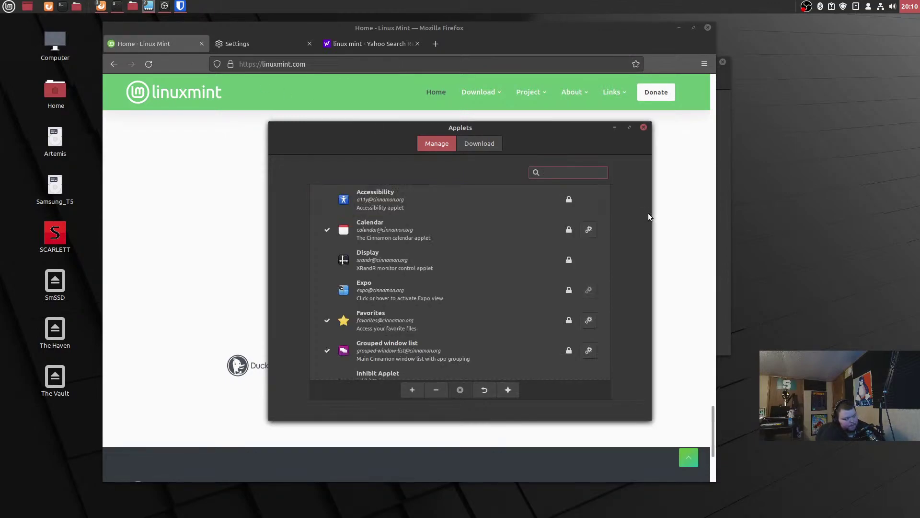
scroll(492, 280, "down", 3)
scroll(493, 280, "down", 4)
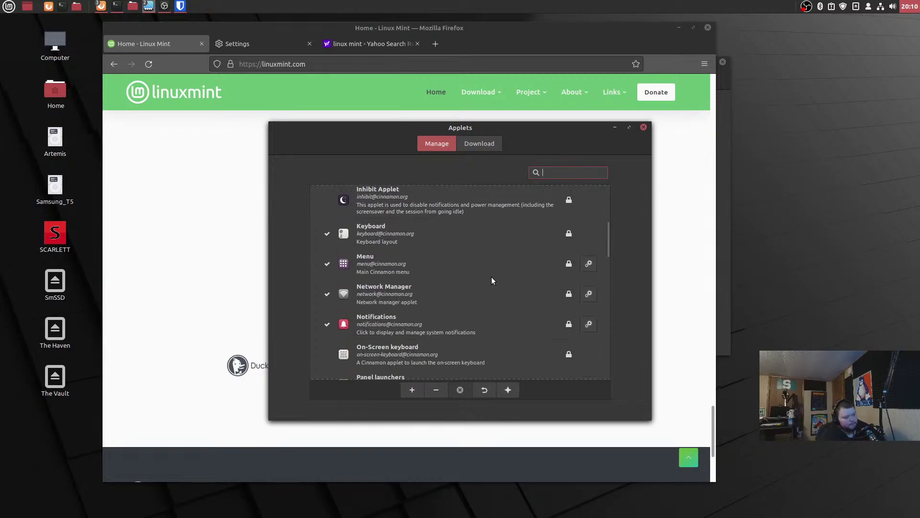
scroll(491, 280, "down", 4)
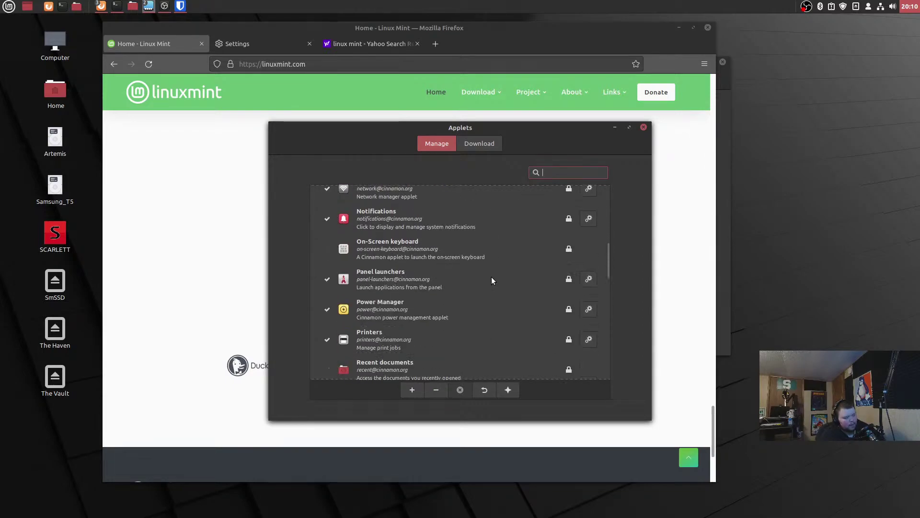
scroll(492, 281, "down", 1)
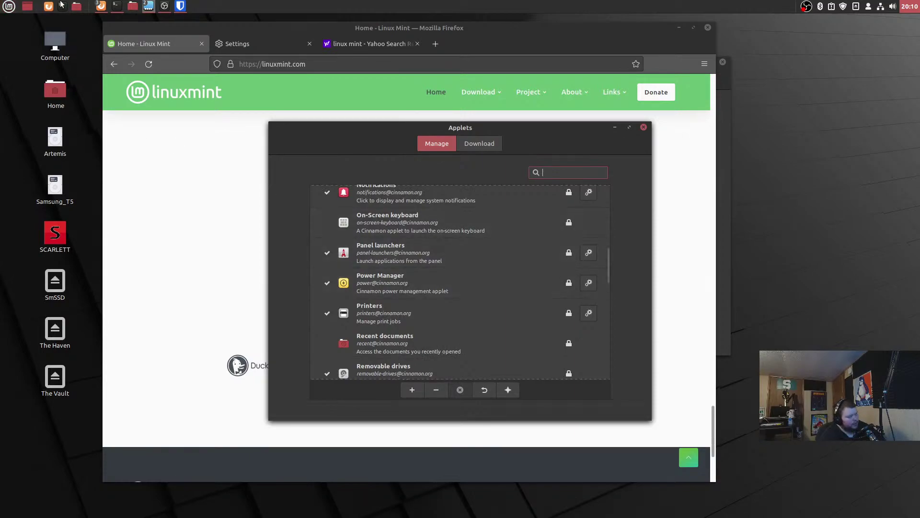
scroll(481, 252, "down", 2)
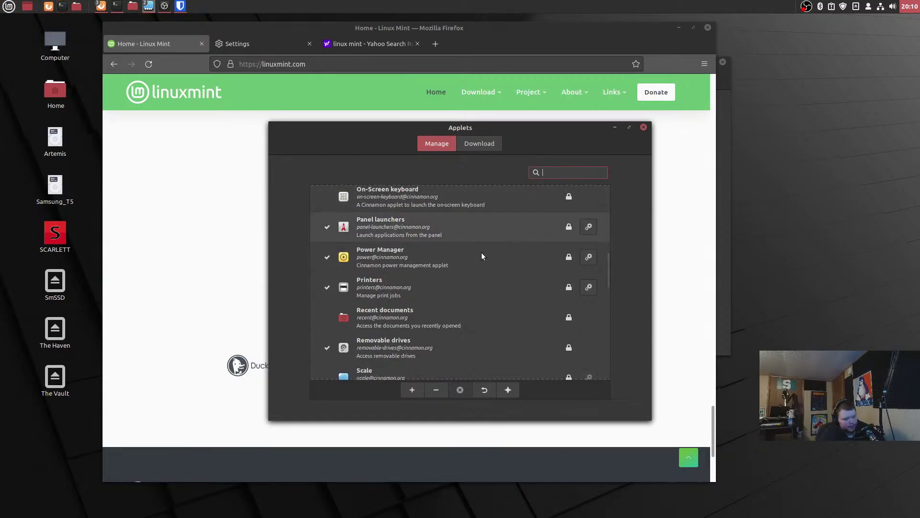
scroll(482, 252, "down", 1)
scroll(481, 252, "down", 3)
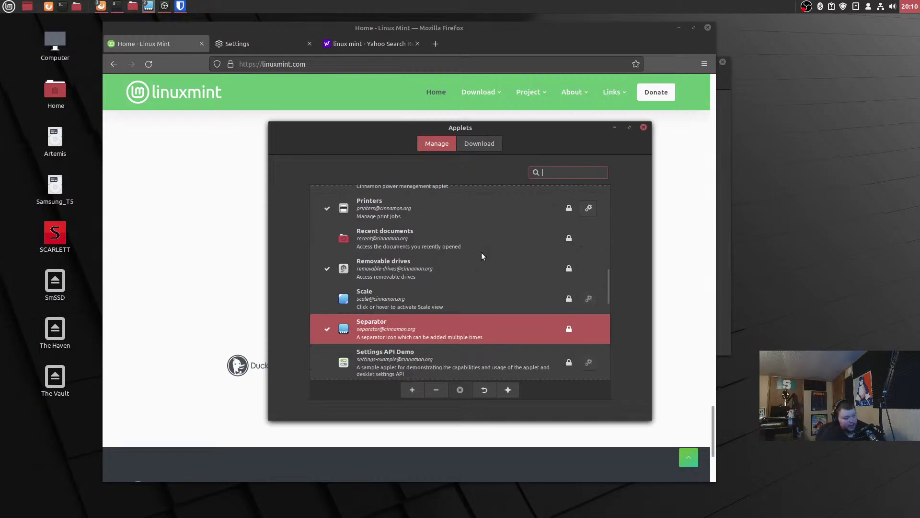
scroll(481, 252, "down", 2)
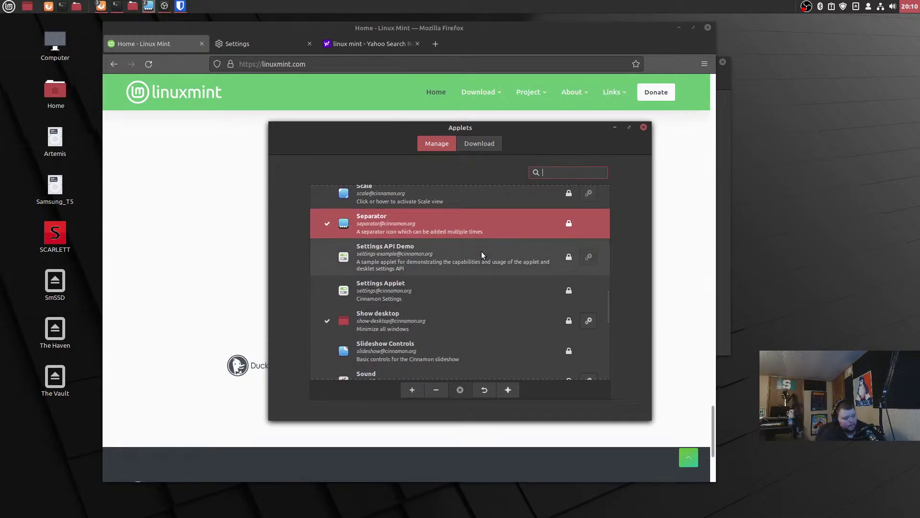
scroll(481, 254, "down", 2)
scroll(481, 255, "down", 2)
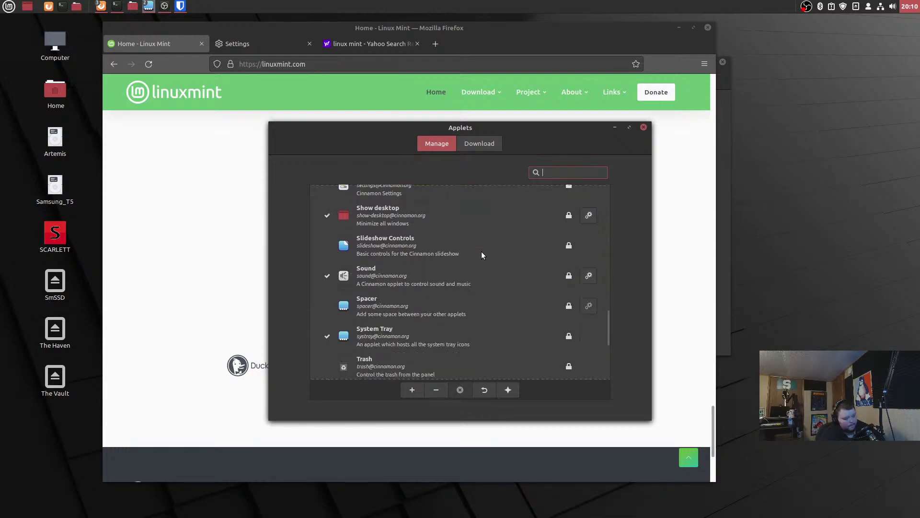
left_click(436, 303)
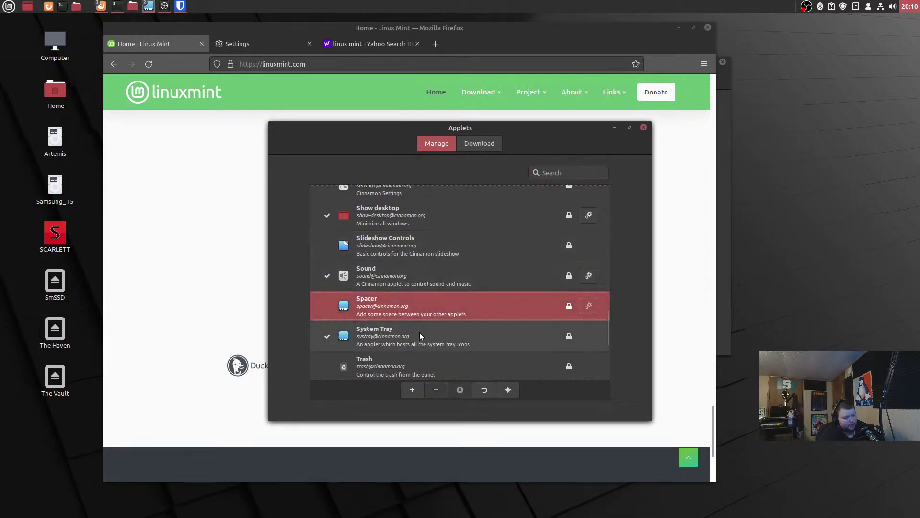
left_click(411, 391)
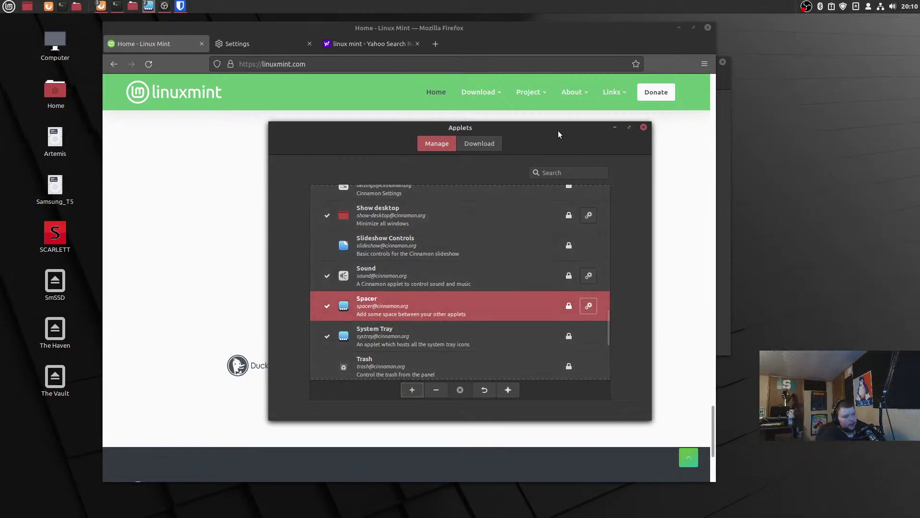
Turn on panel edit mode and move the spacer between the panel launchers and the grouped window list
right_click(788, 7)
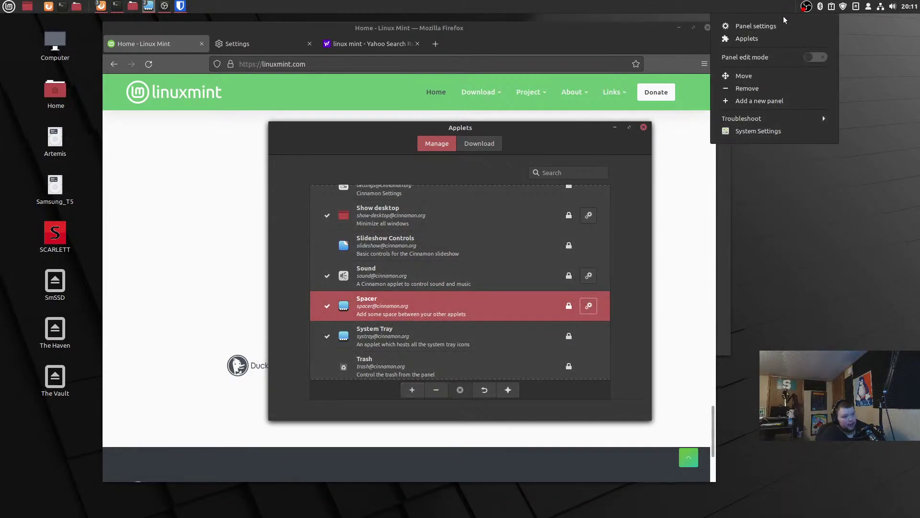
left_click(811, 58)
left_click_drag(726, 6, 96, 10)
Widen the spacer to about 87 pixels in its settings, and close the Spacer and Applets windows
right_click(95, 9)
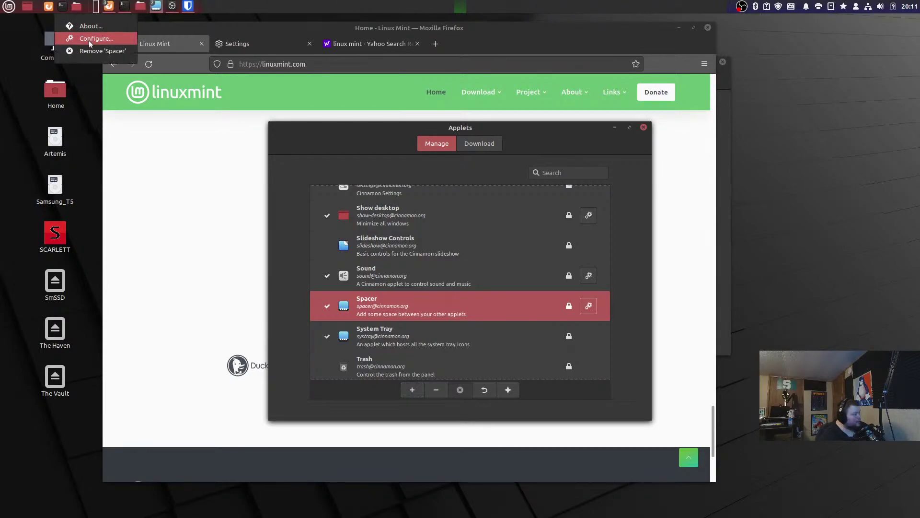
left_click(88, 40)
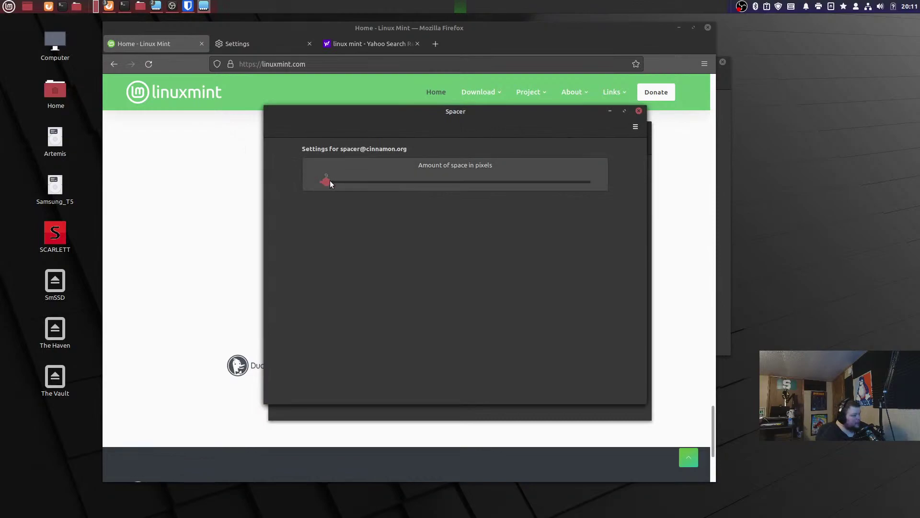
left_click_drag(355, 182, 367, 182)
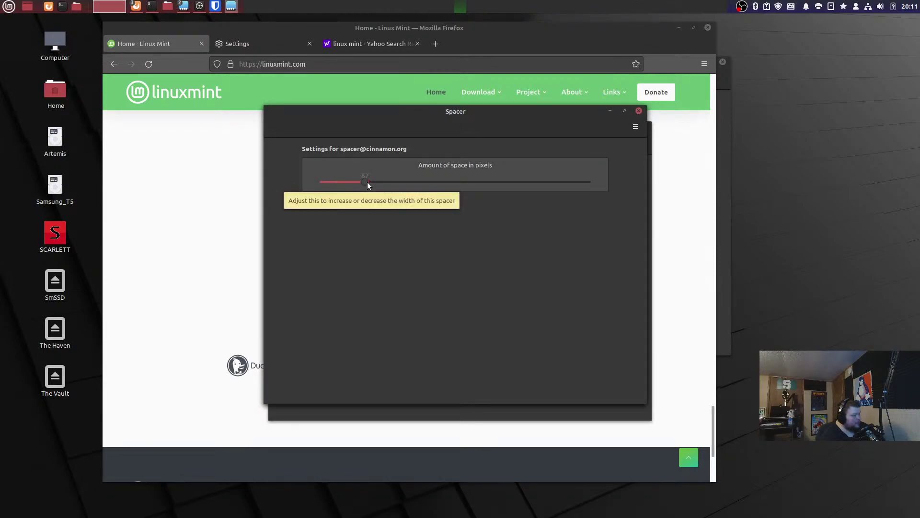
left_click(638, 111)
left_click(644, 127)
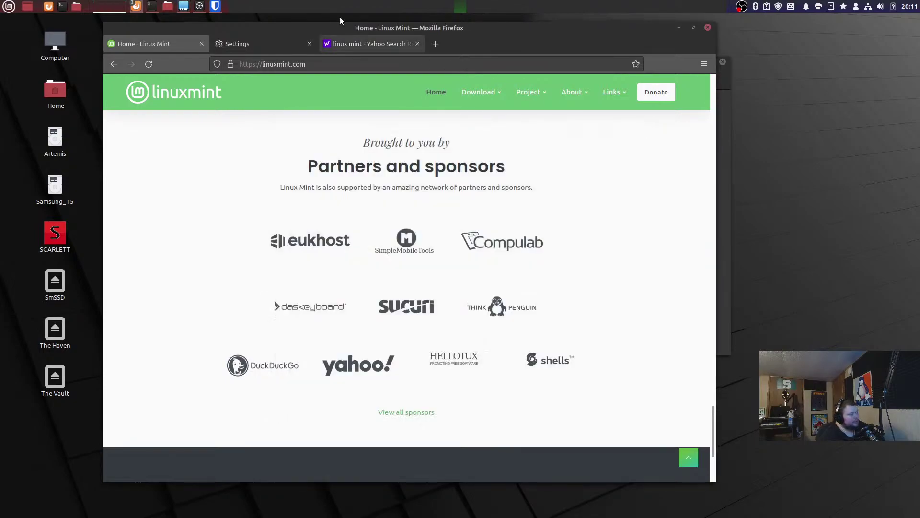
Turn off panel edit mode and dismiss the panel's context menu
right_click(525, 5)
left_click(563, 58)
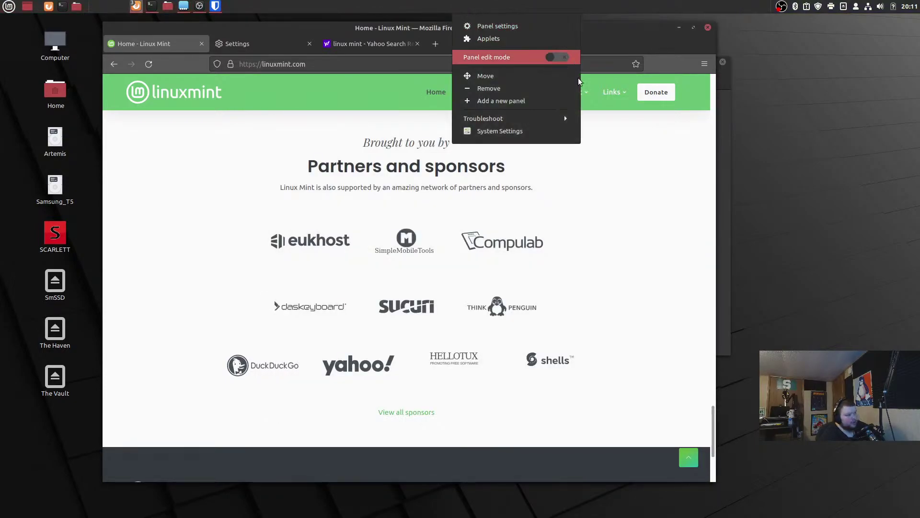
left_click(840, 147)
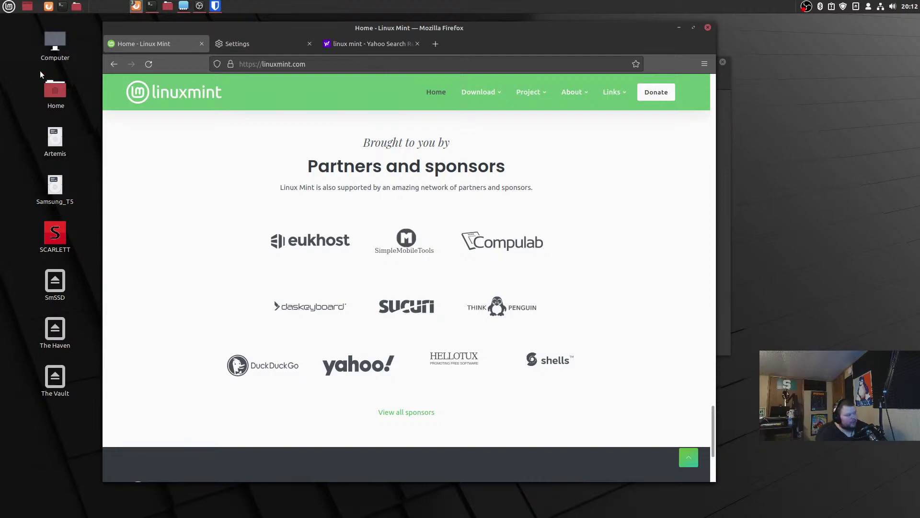
left_click(7, 4)
left_click(8, 5)
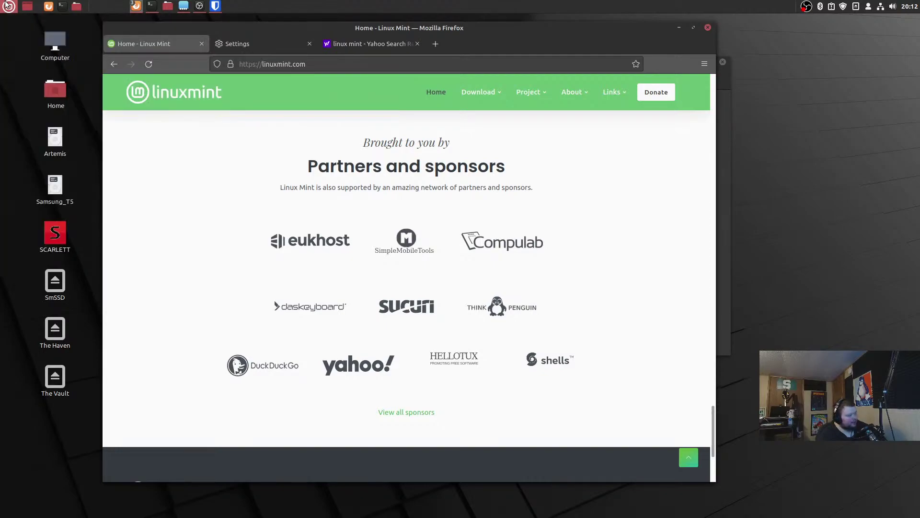
left_click(8, 5)
left_click(8, 5)
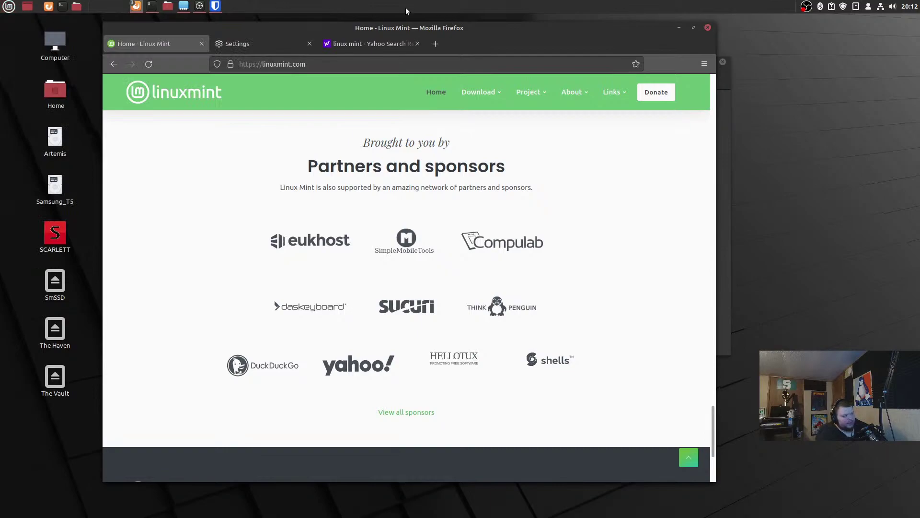
left_click(6, 4)
left_click(6, 4)
left_click(6, 4)
left_click(6, 5)
left_click(7, 4)
left_click(6, 5)
left_click(6, 5)
left_click(7, 5)
Move the Firefox and Applets windows around the desktop and tile Applets to the left half of the screen
left_click_drag(458, 37, 537, 188)
left_click_drag(610, 68, 351, 166)
left_click_drag(579, 197, 654, 249)
left_click(410, 170)
left_click_drag(307, 158, 1, 252)
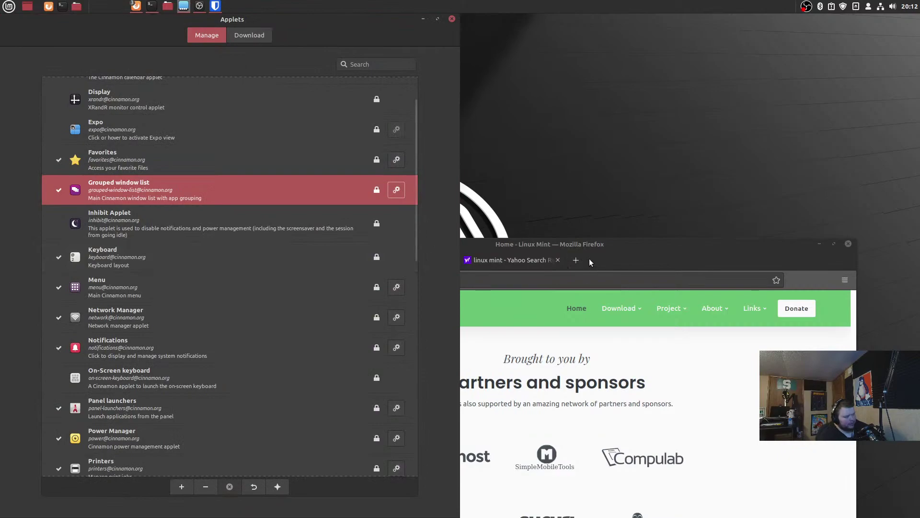
left_click_drag(229, 19, 1, 295)
left_click_drag(242, 23, 1, 288)
left_click_drag(230, 25, 1, 247)
left_click_drag(233, 28, 2, 268)
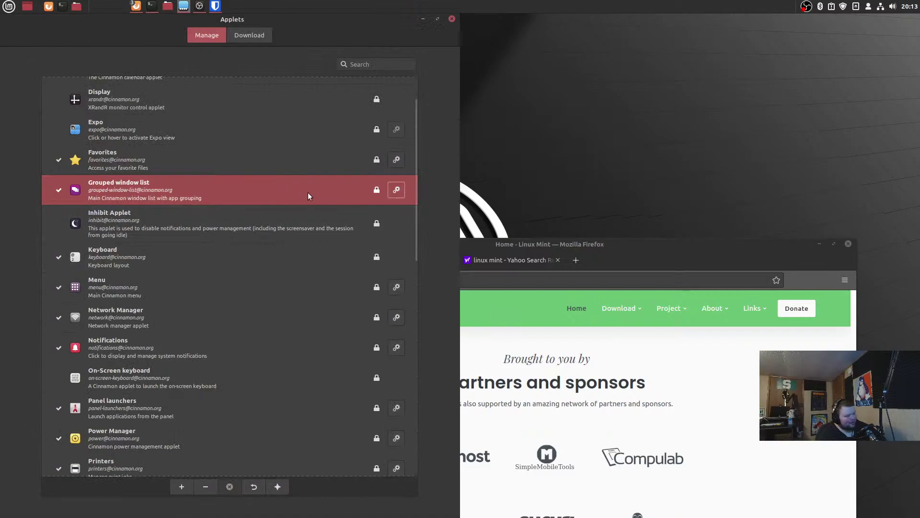
Tile the Firefox window to the right half of the screen and show the overview of all open windows
left_click_drag(612, 247, 919, 232)
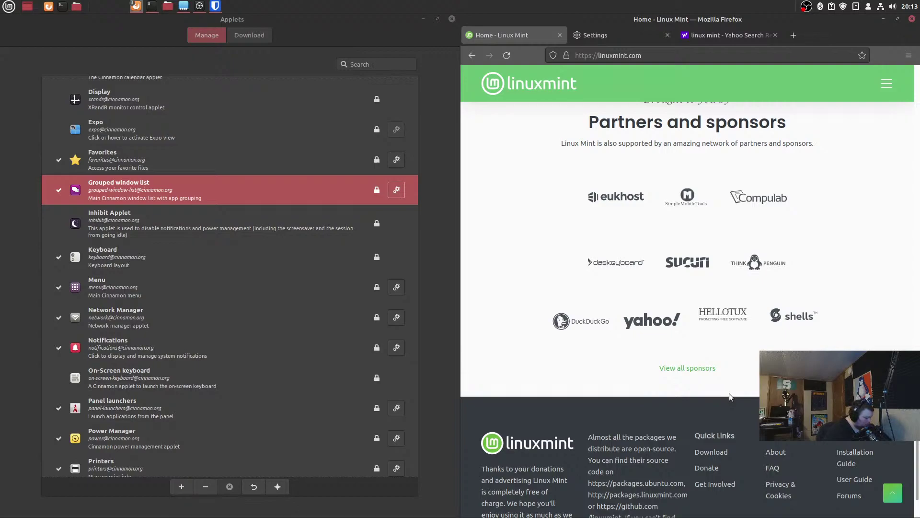
key("ctrl+alt+Down")
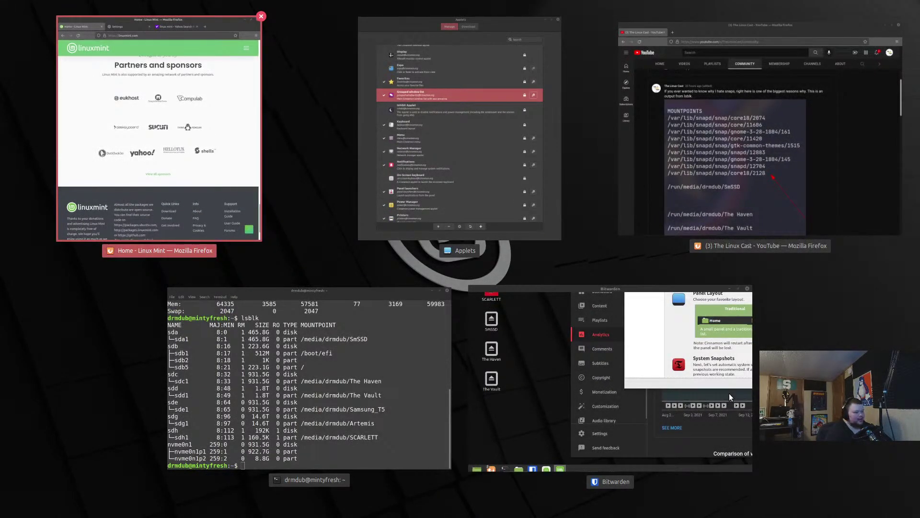
Leave the window overview and cycle through the open windows with the window switcher, bringing Applets into focus
key("Escape")
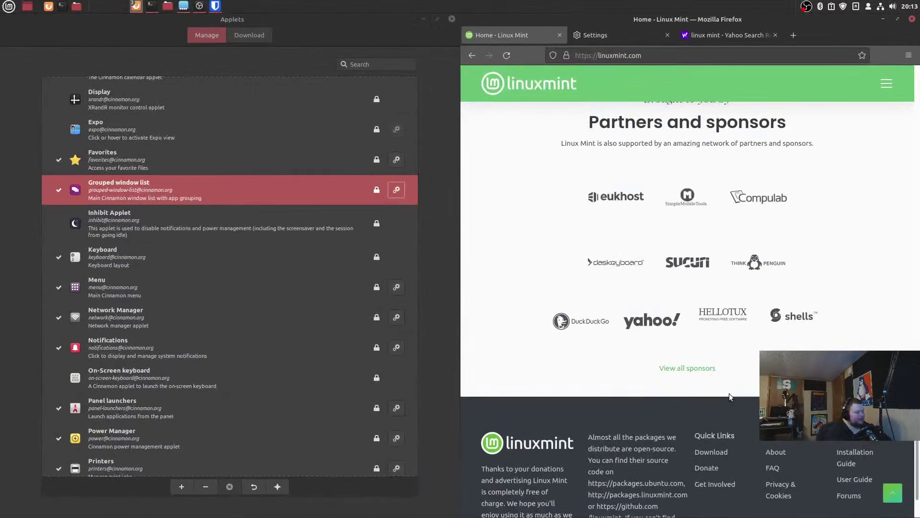
key("alt+Tab")
key("alt+Tab")
key("alt+Tab")
key("alt+Tab")
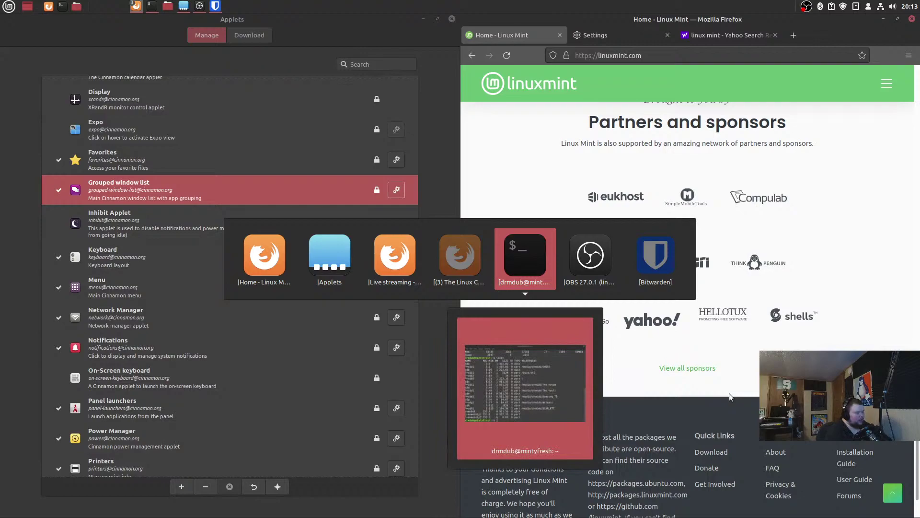
key("alt+Tab")
key("alt+Tab")
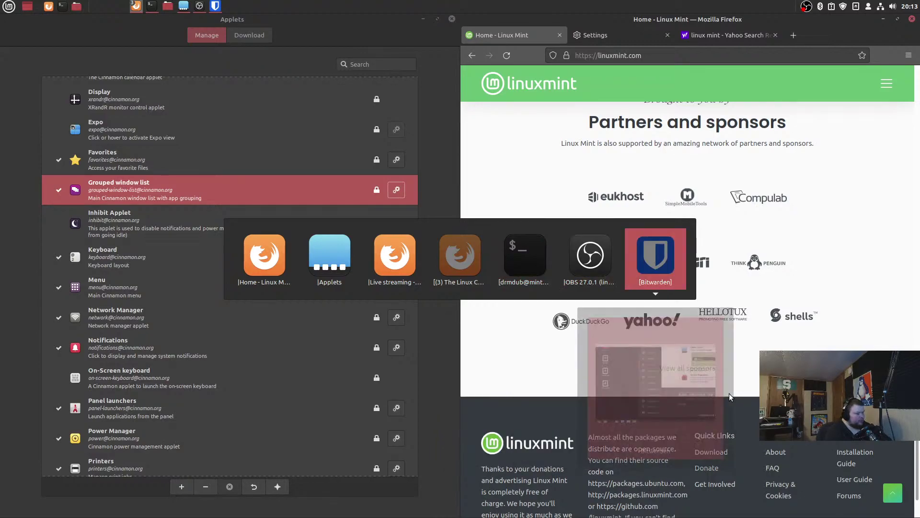
key("alt+Tab")
key("alt+Tab")
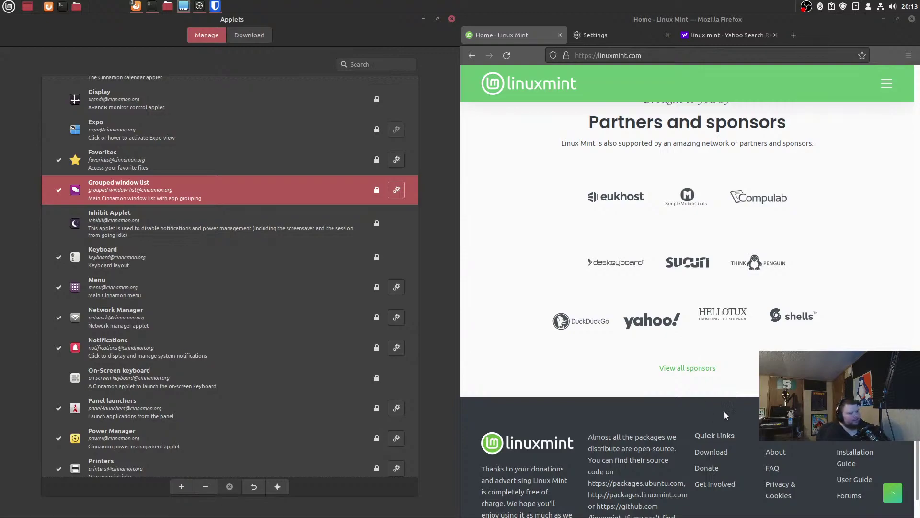
Minimize the Applets window, then bring up the terminal, move it over the desktop icons' side and minimize it
left_click(424, 18)
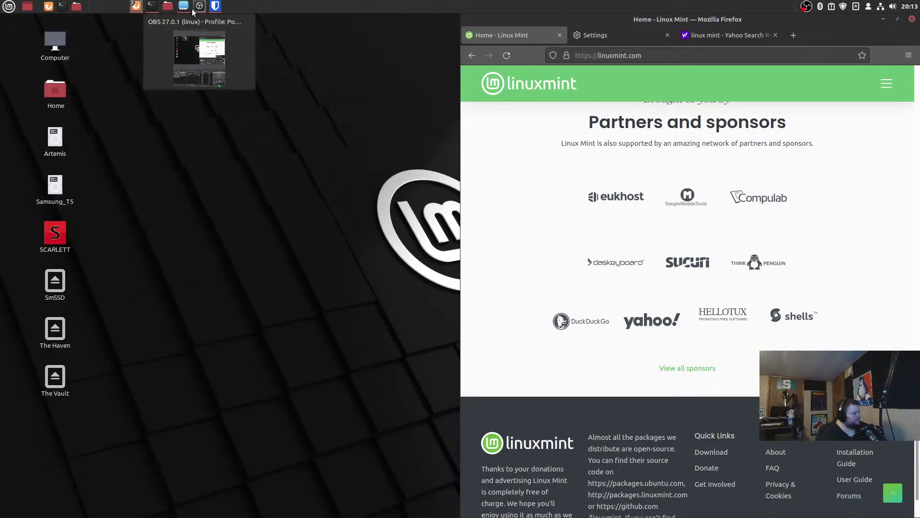
mouse_move(180, 10)
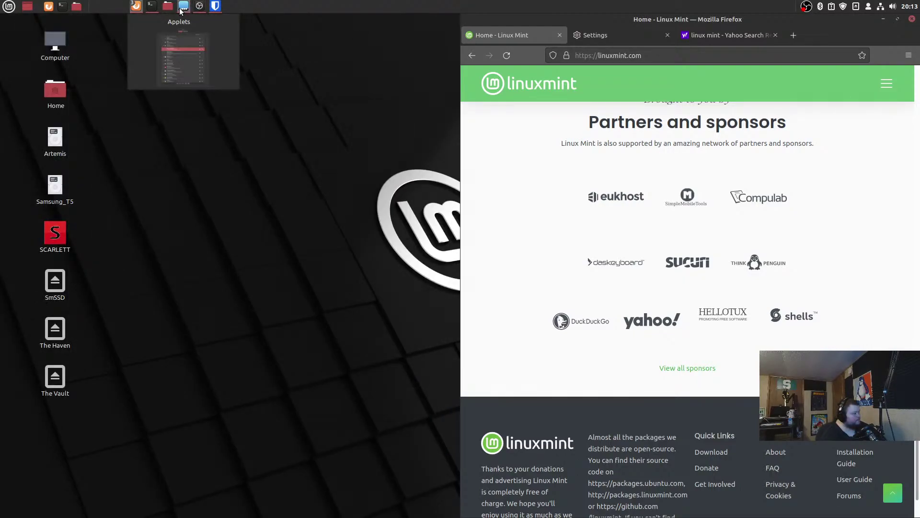
left_click(151, 6)
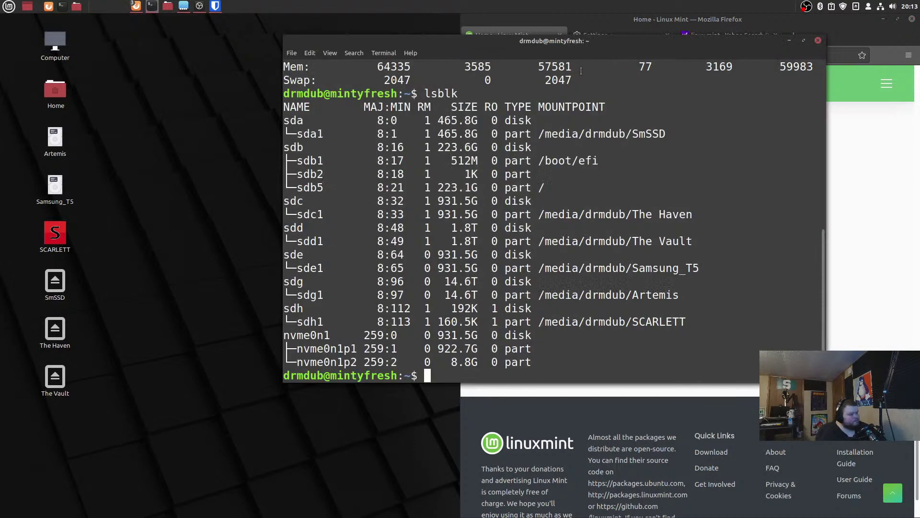
left_click_drag(593, 42, 442, 56)
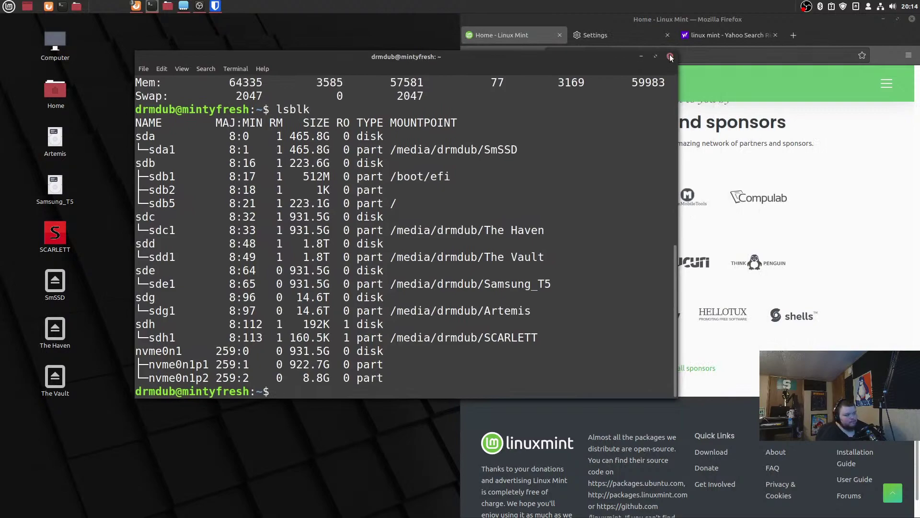
left_click(640, 59)
Maximize the Firefox window, tile it to the left half and upper-left quarter of the screen, and maximize it again
double_click(663, 19)
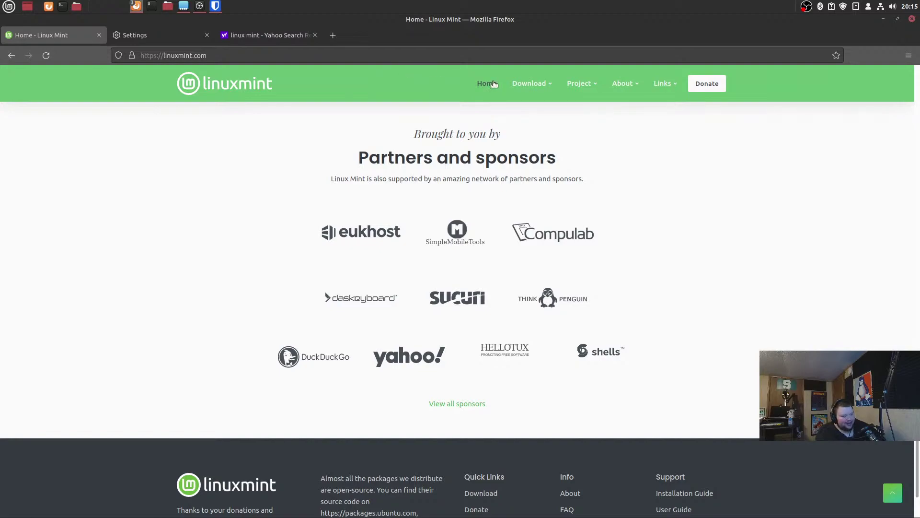
left_click_drag(459, 19, 1, 232)
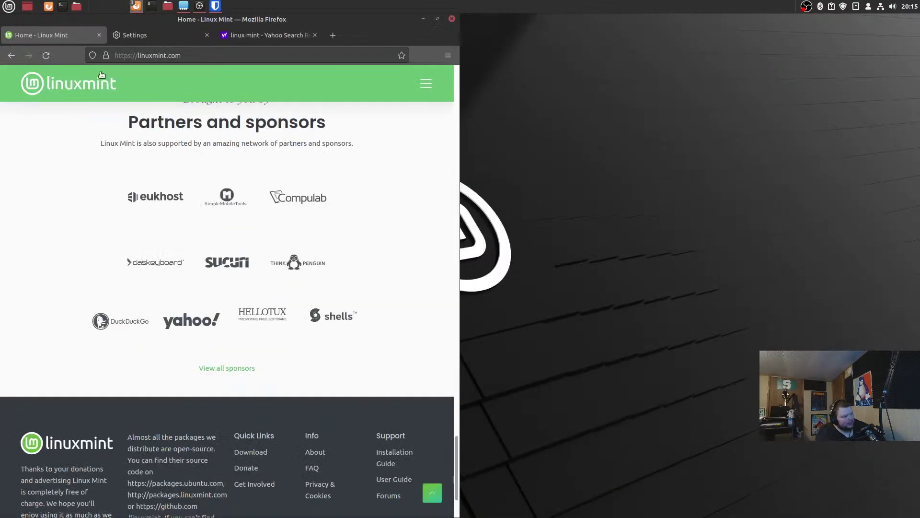
left_click_drag(246, 19, 1, 2)
left_click_drag(248, 22, 501, 2)
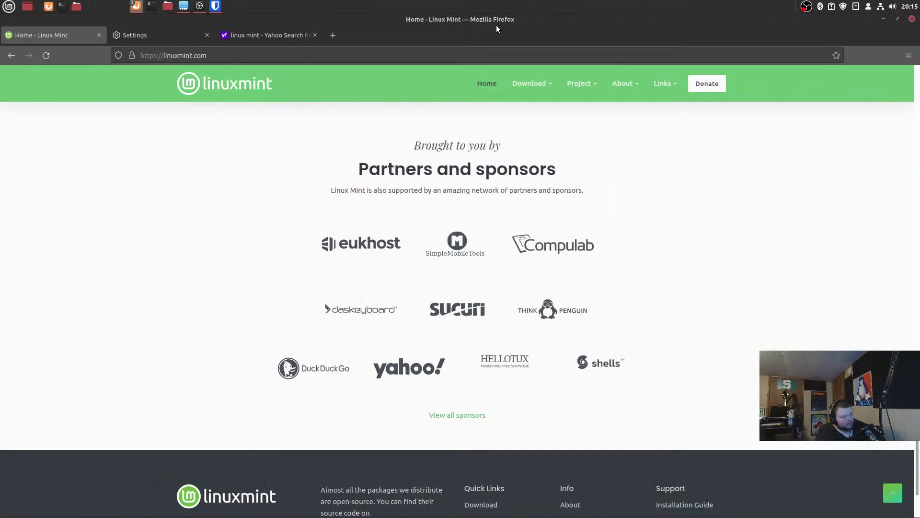
Tile Firefox to the bottom half and the upper-right quarter of the screen, and pull it free as a floating window
left_click_drag(497, 19, 465, 513)
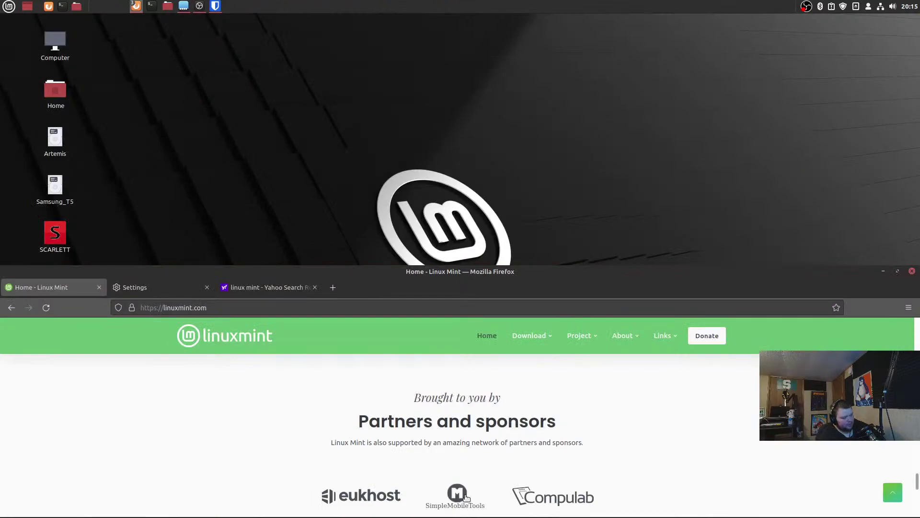
left_click_drag(488, 270, 918, 12)
left_click_drag(714, 19, 474, 79)
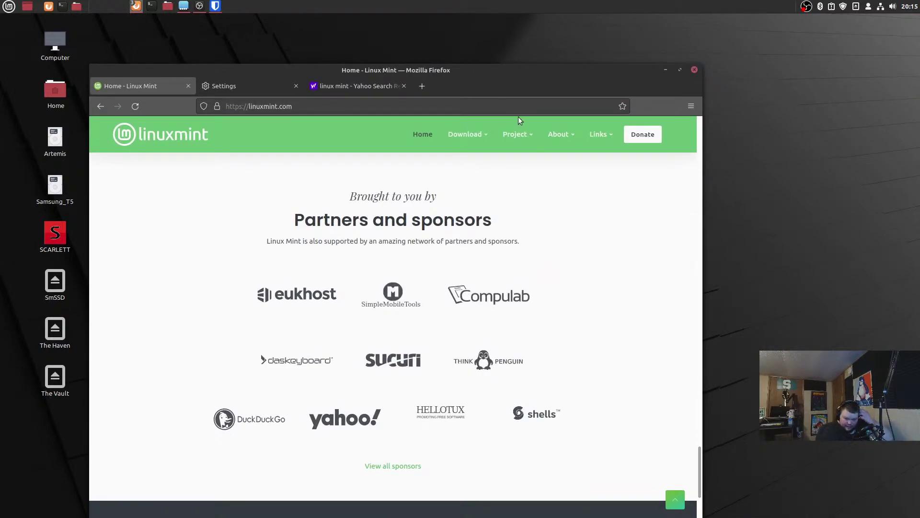
mouse_move(527, 132)
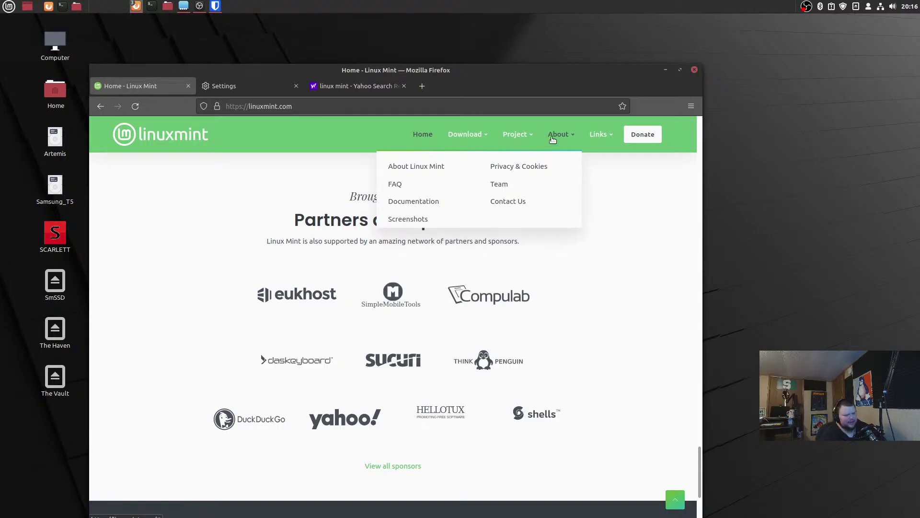
Tile Firefox to the upper-right, upper-left and lower-left quarters of the screen, and release it from the tiling
left_click_drag(418, 68, 908, 4)
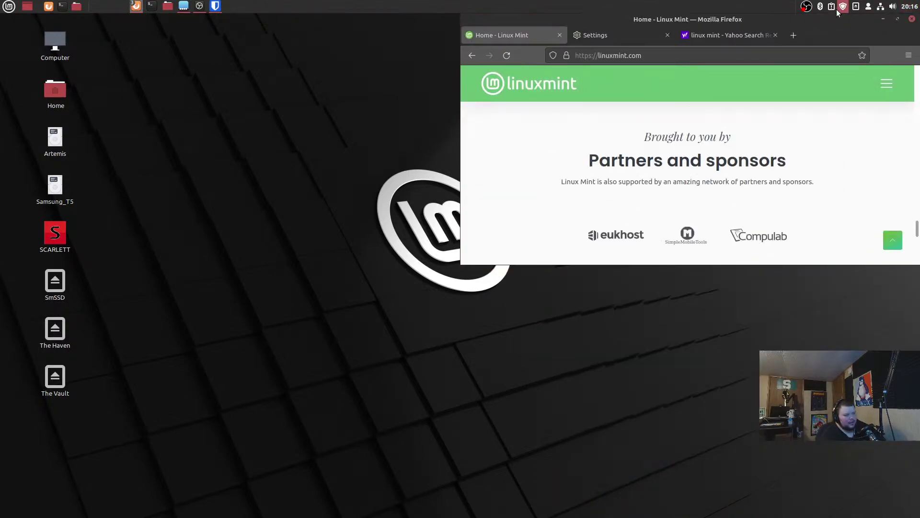
left_click_drag(797, 16, 2, 4)
left_click_drag(239, 19, 1, 515)
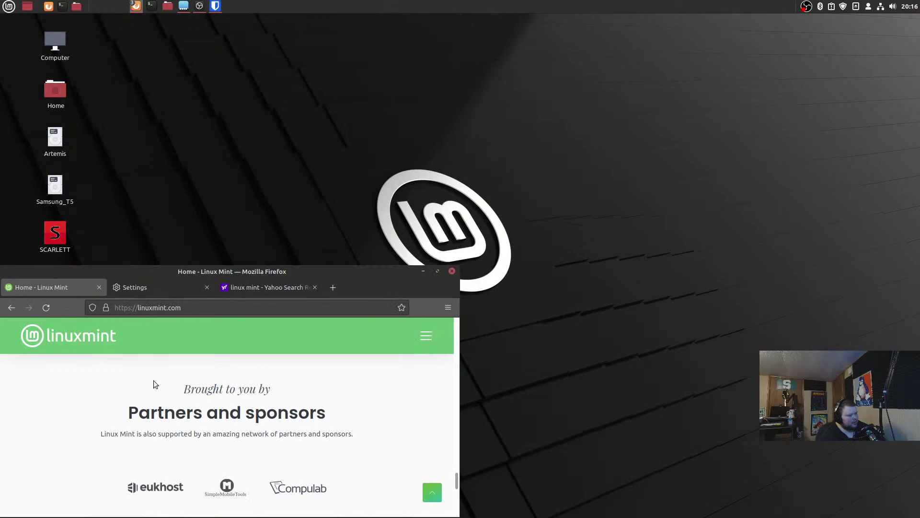
double_click(251, 272)
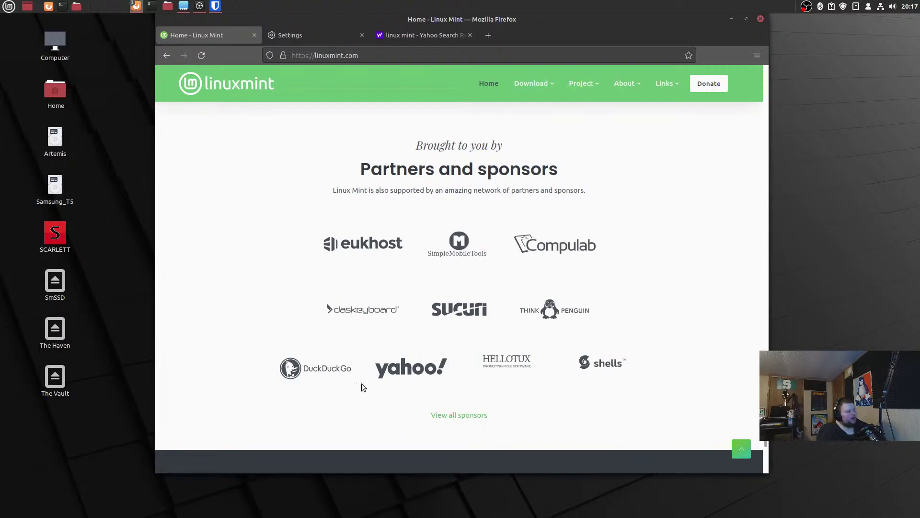
left_click(9, 6)
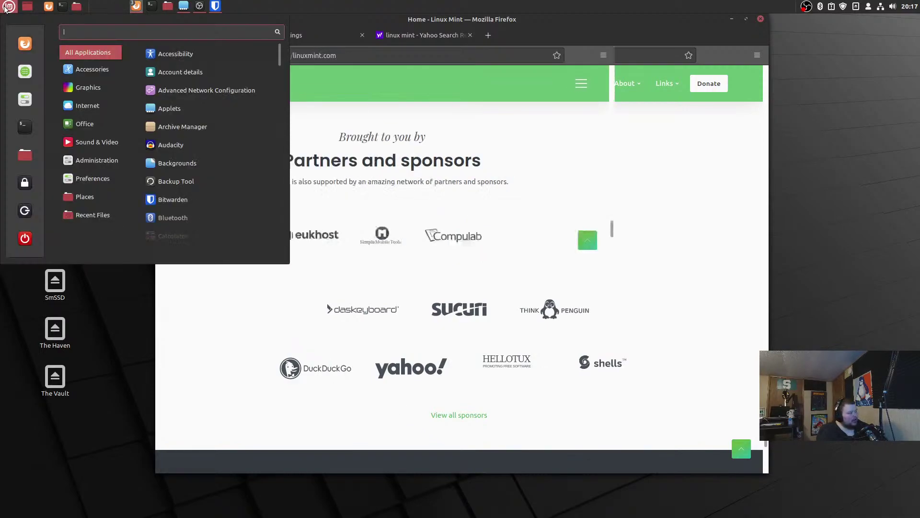
left_click(123, 340)
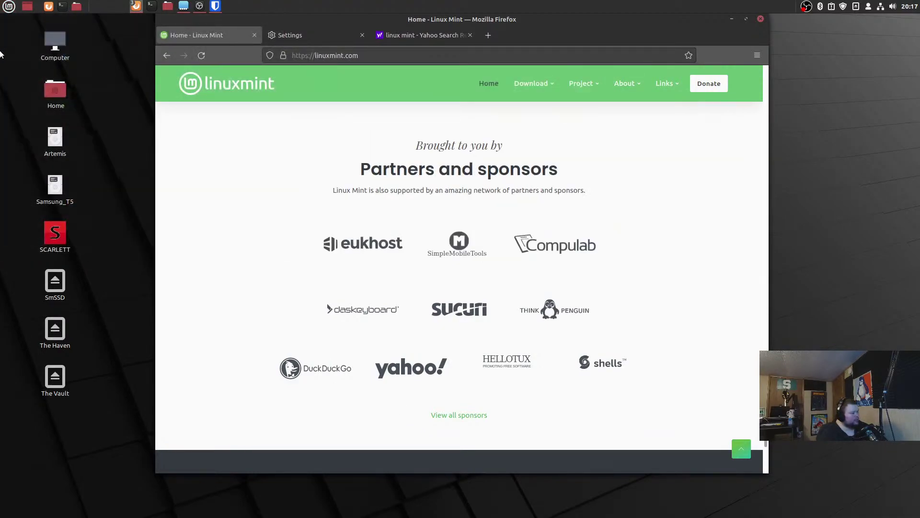
left_click(9, 7)
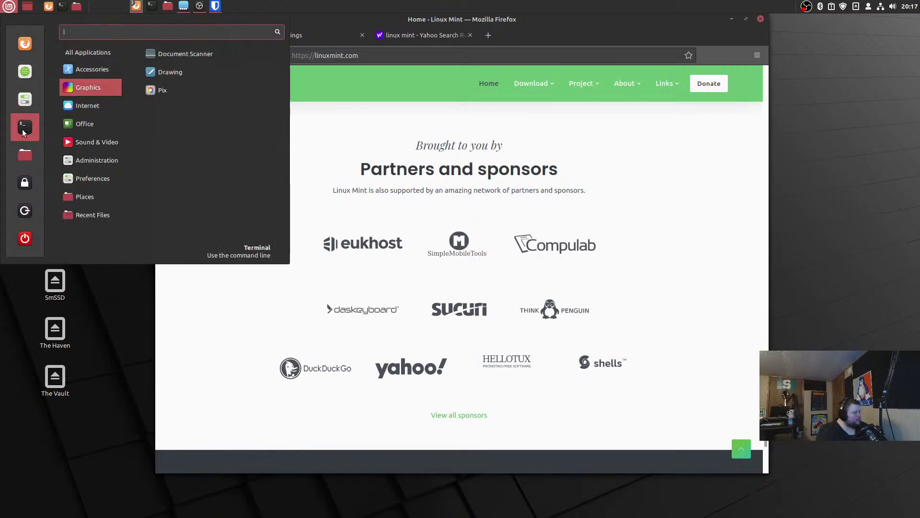
left_click(9, 5)
Search the application menu for settings and launch Qt5 Settings
left_click(10, 4)
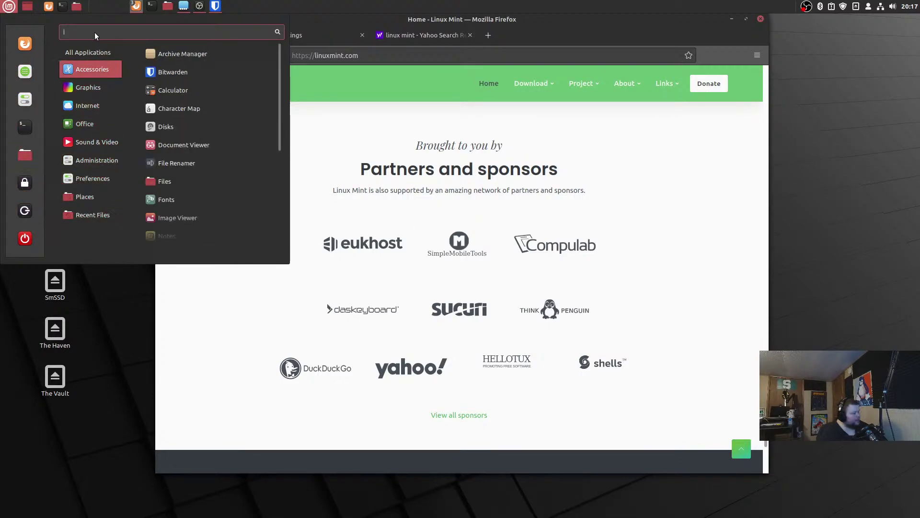
type("tings")
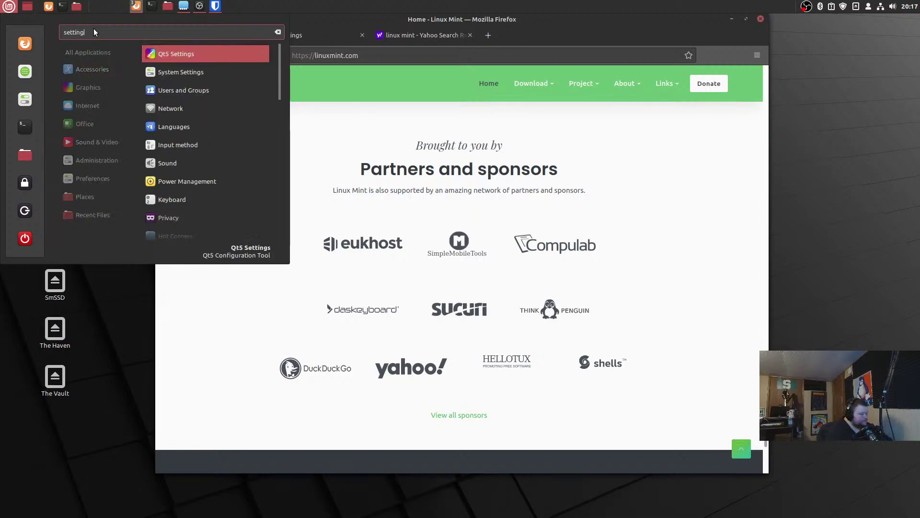
key("Return")
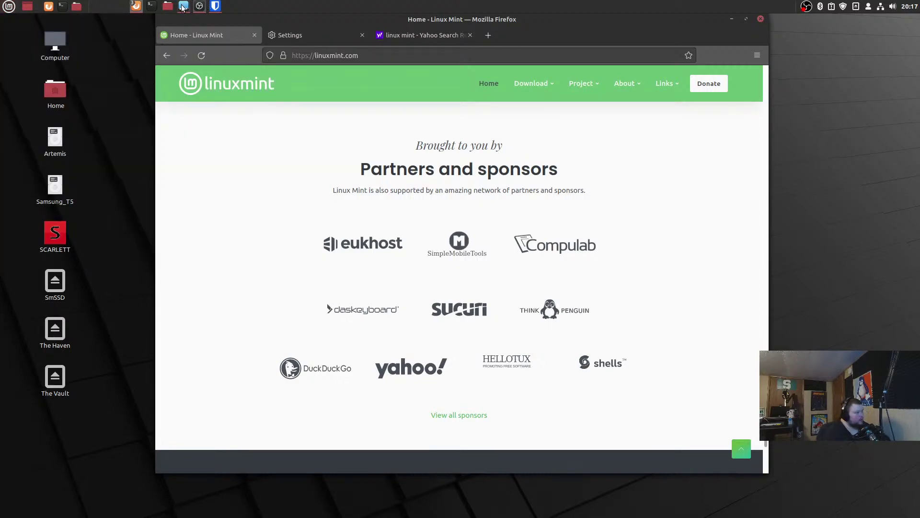
Search the application menu for settings, open System Settings and move its window aside from the Qt5 Configuration Tool
left_click(10, 9)
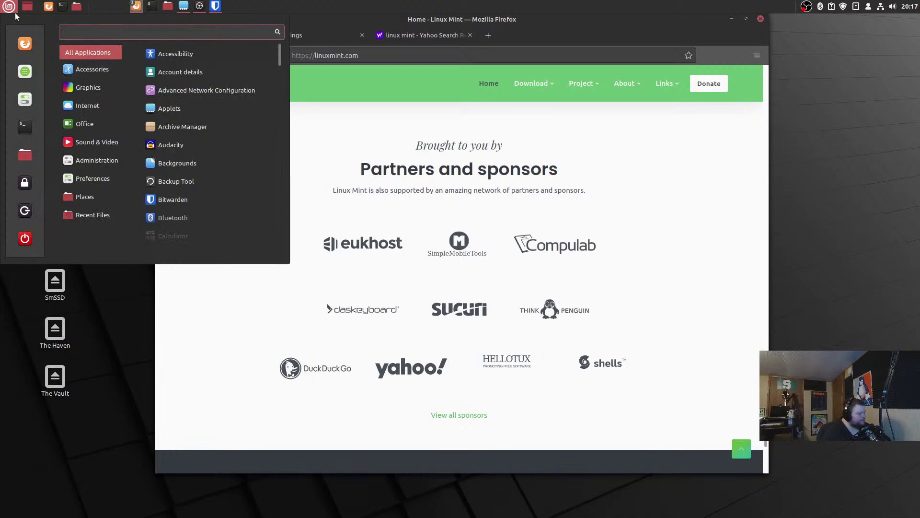
type("settingd")
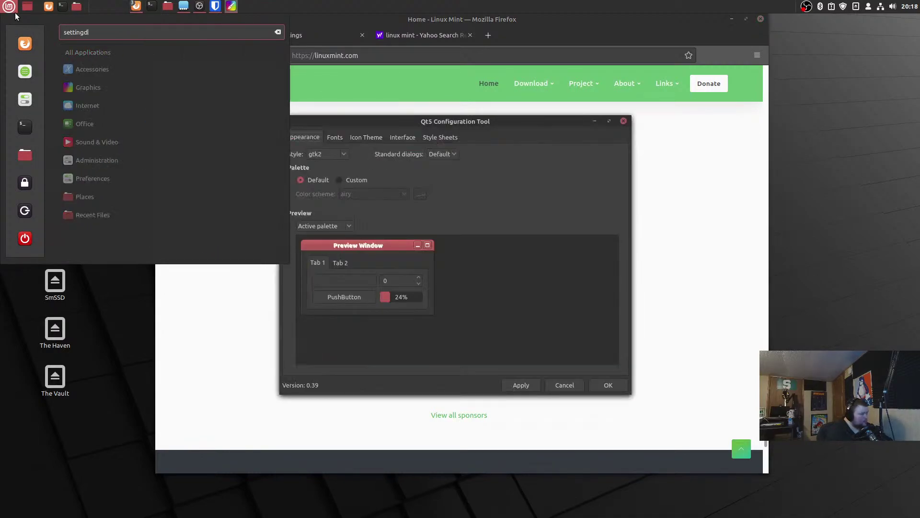
key("BackSpace")
type("s")
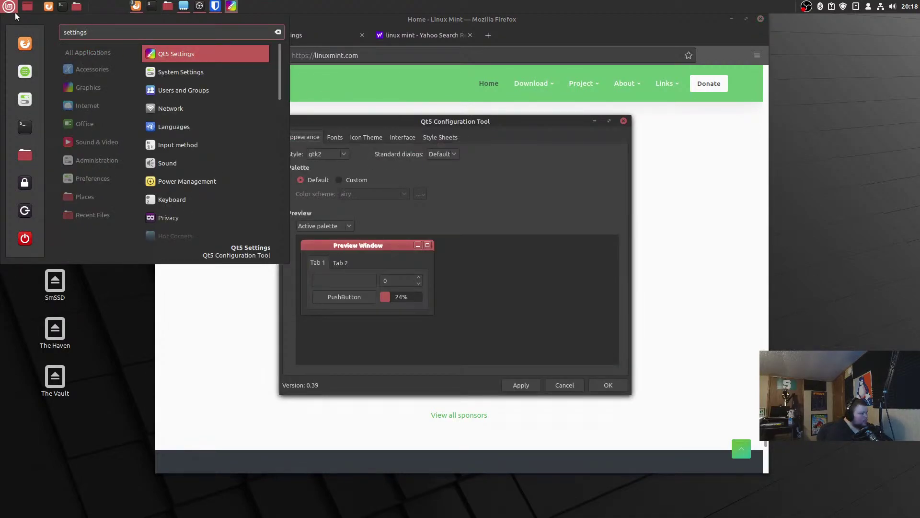
left_click(182, 73)
left_click_drag(415, 123, 231, 133)
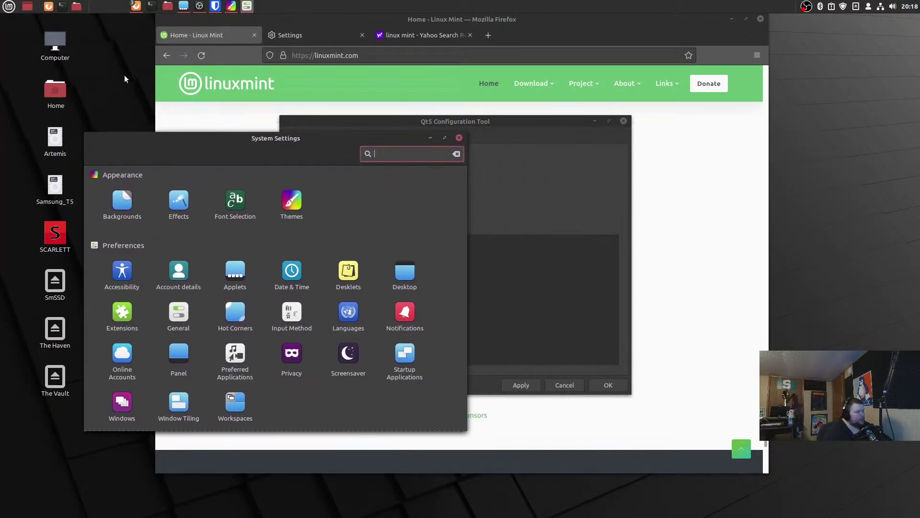
Dismiss the application menu, bring the Qt5 Configuration Tool to the front and close it
left_click(3, 4)
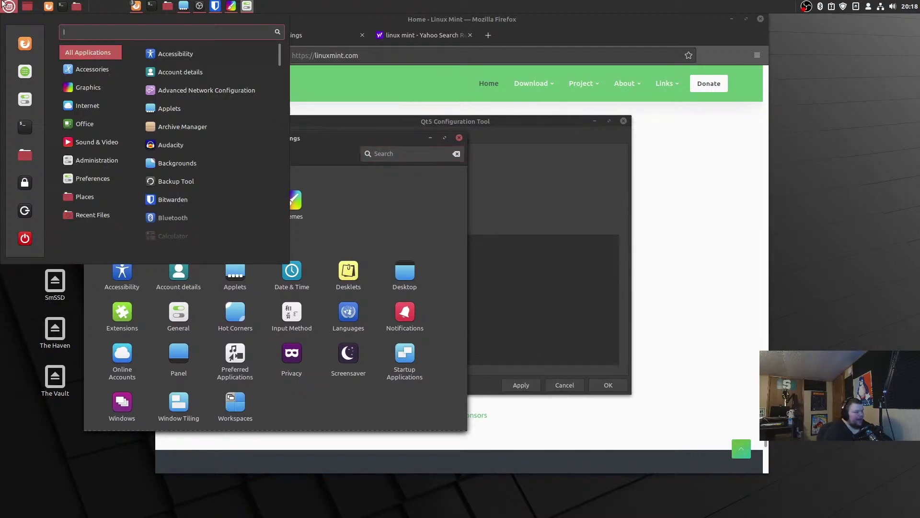
left_click(334, 153)
left_click(526, 126)
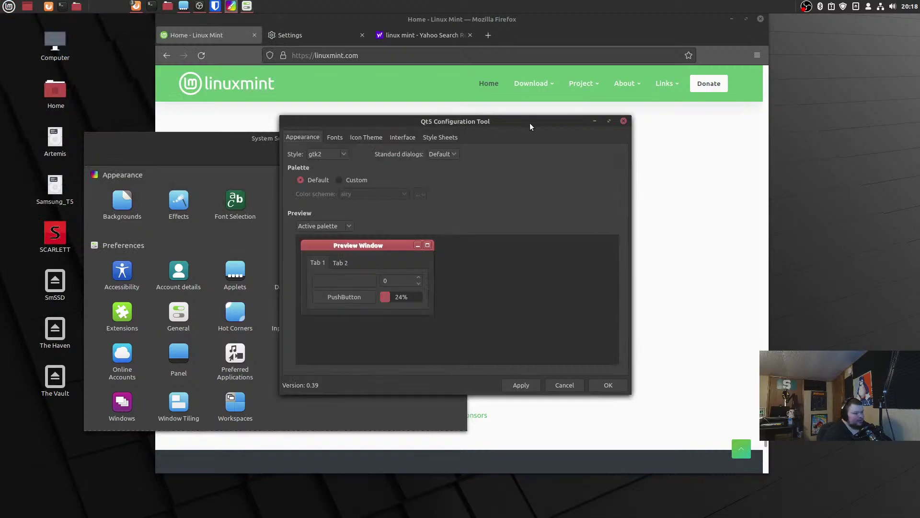
left_click(623, 122)
Reposition the System Settings window and search its settings for wobbly
left_click_drag(267, 148, 302, 105)
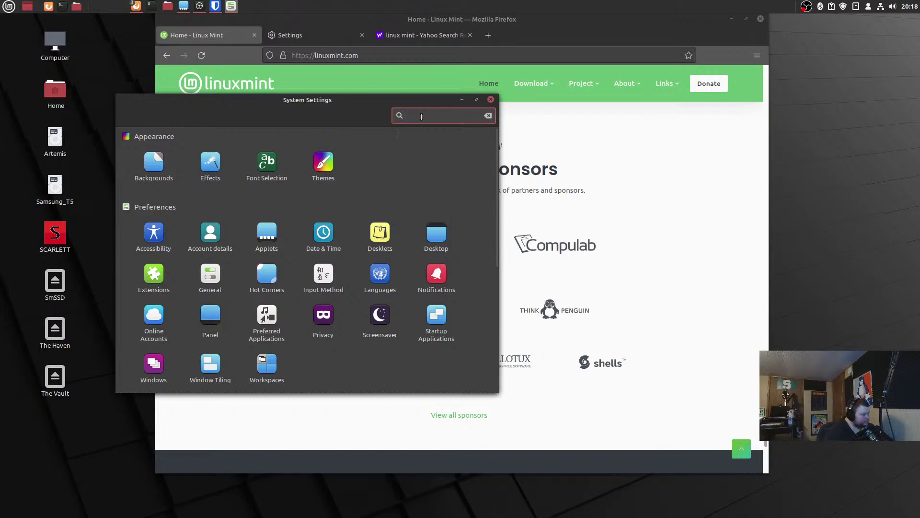
type("wobbly")
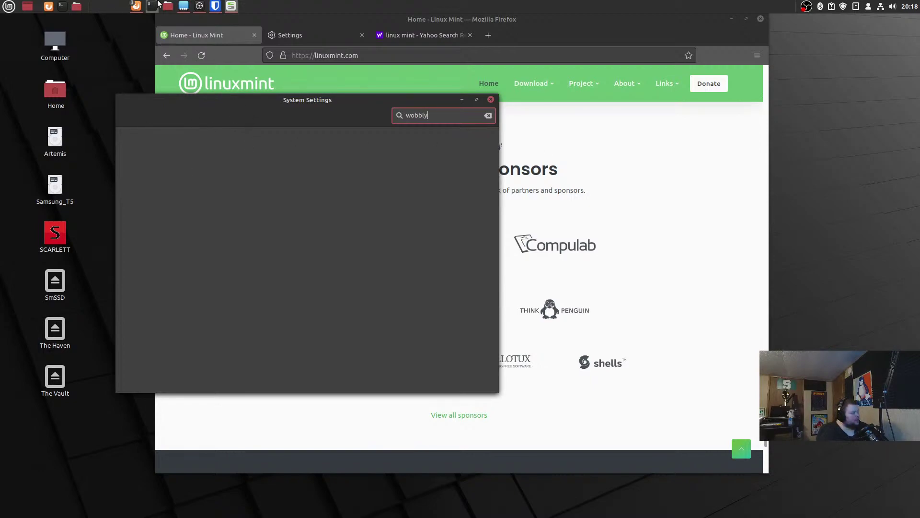
Open a terminal and run neofetch to display the system information
left_click(151, 6)
type("neofetch")
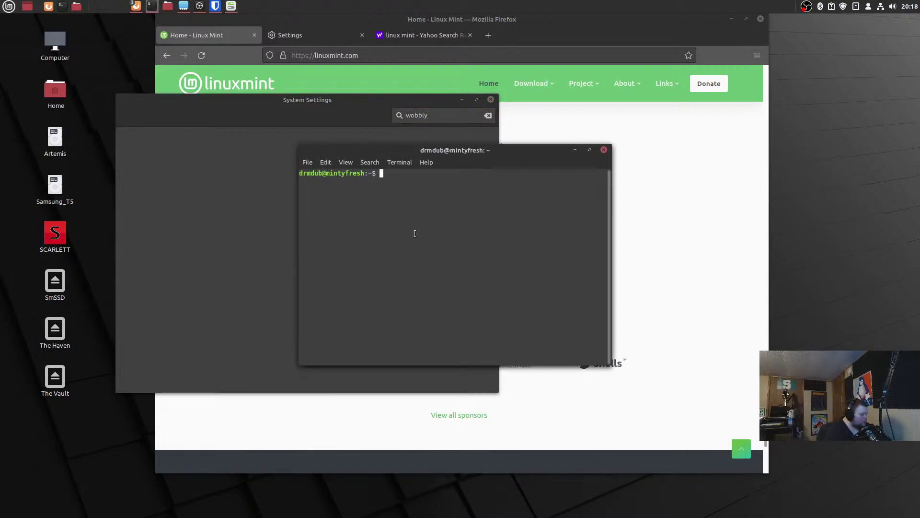
key("Return")
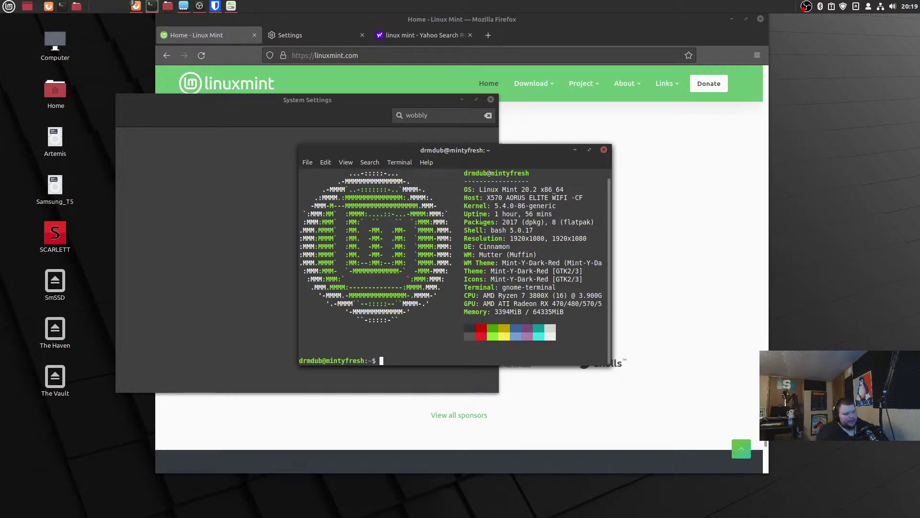
Move the terminal aside and minimize it, and move the System Settings window over the Firefox page
left_click_drag(501, 152, 450, 192)
left_click(526, 201)
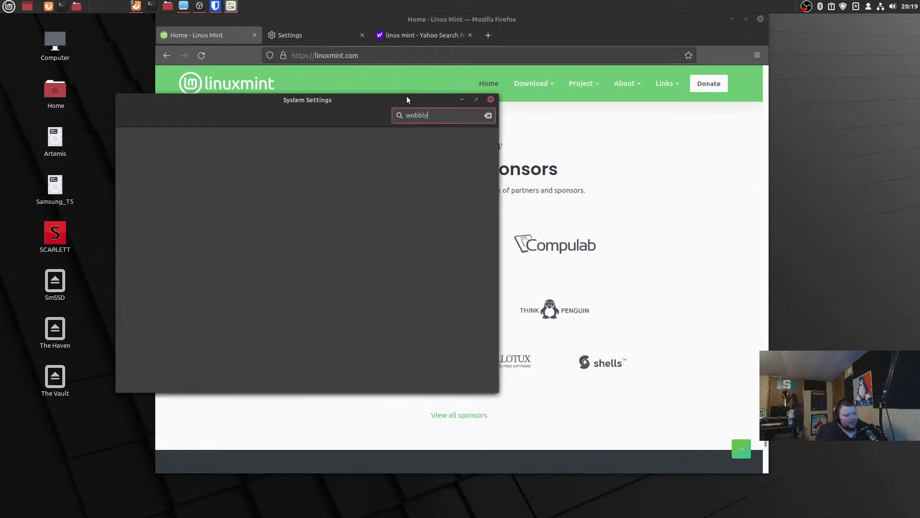
left_click_drag(330, 99, 580, 117)
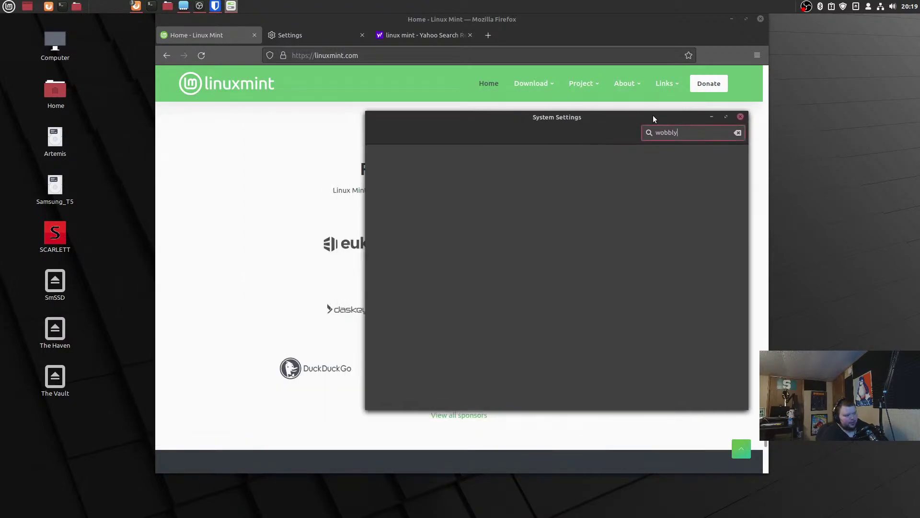
Clear the System Settings search and move its window aside so the Firefox page is uncovered
left_click(738, 133)
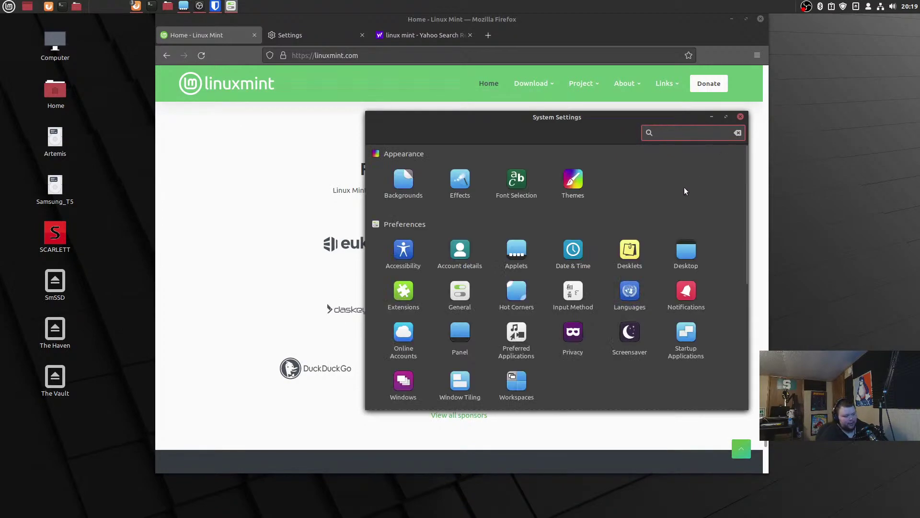
left_click_drag(563, 117, 540, 106)
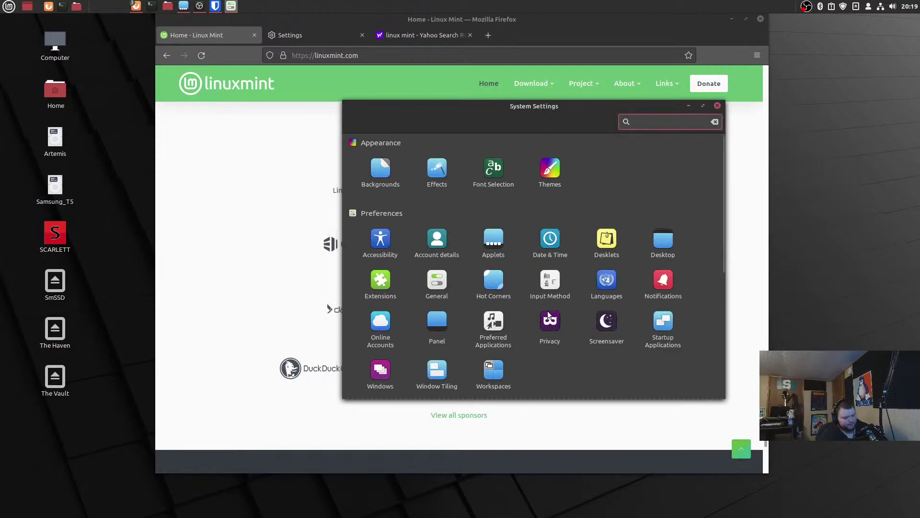
left_click_drag(542, 110, 198, 225)
Bring the Firefox window forward and look through the Linux Mint home page up to its header
scroll(588, 178, "down", 2)
scroll(654, 184, "down", 2)
scroll(669, 186, "up", 9)
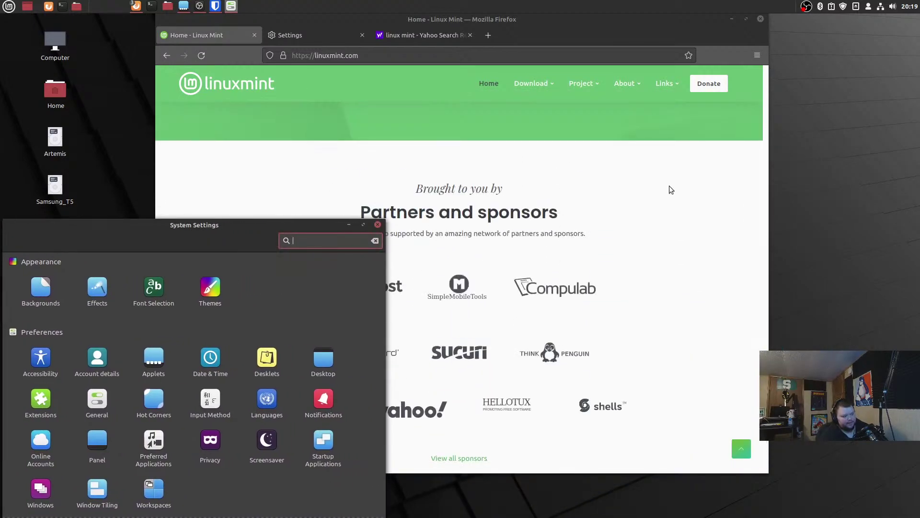
left_click(670, 189)
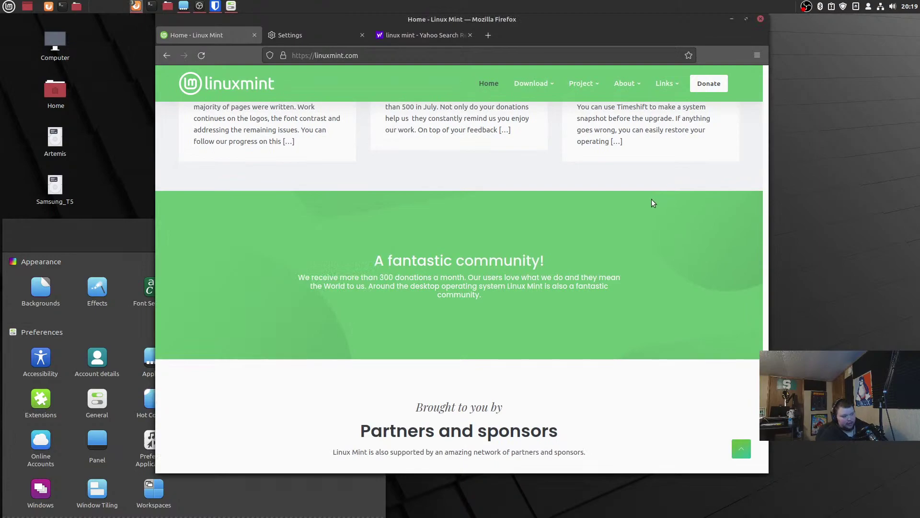
scroll(652, 200, "up", 5)
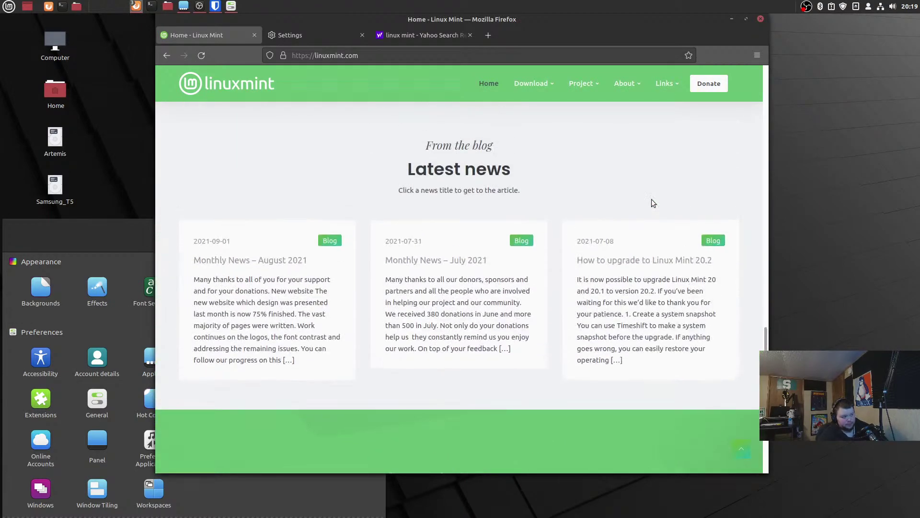
scroll(651, 199, "up", 14)
scroll(653, 199, "up", 15)
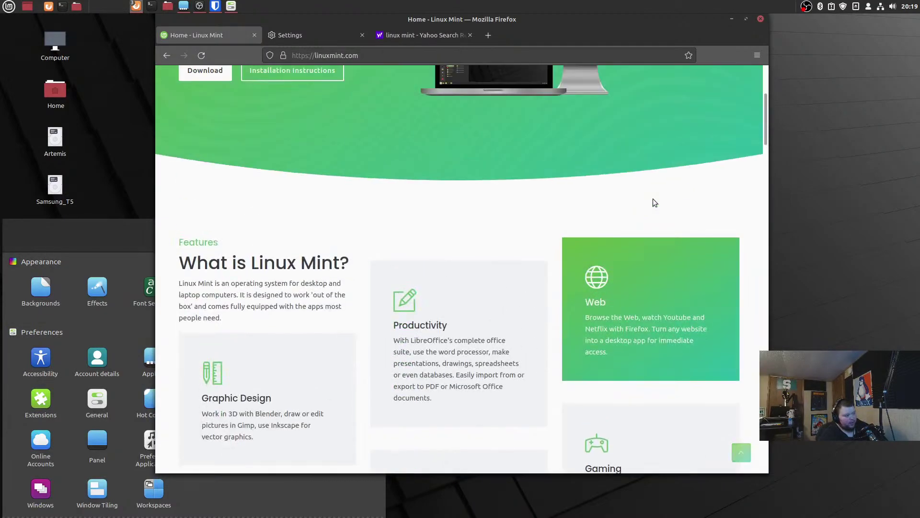
scroll(654, 202, "up", 4)
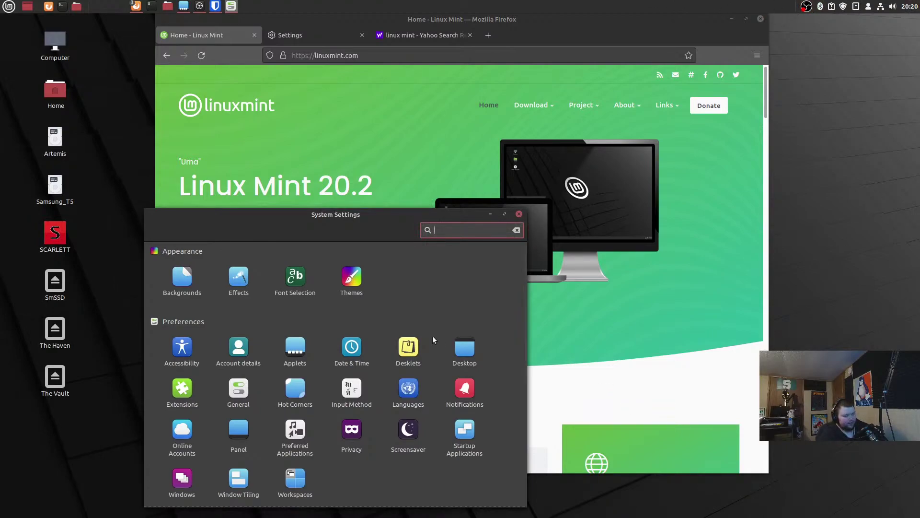
Move System Settings back over the Firefox page, browse the full application list in the application menu and dismiss it
left_click_drag(338, 218, 487, 158)
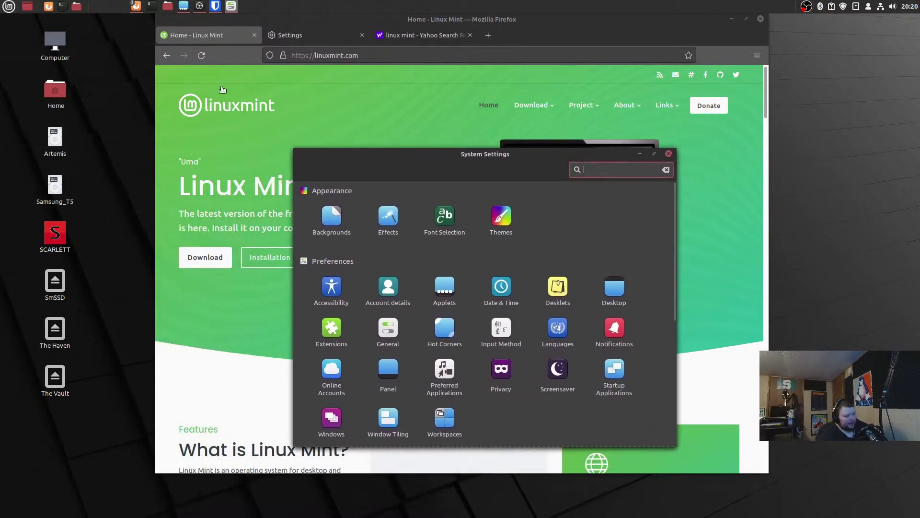
left_click(9, 7)
scroll(161, 100, "down", 3)
scroll(161, 100, "down", 7)
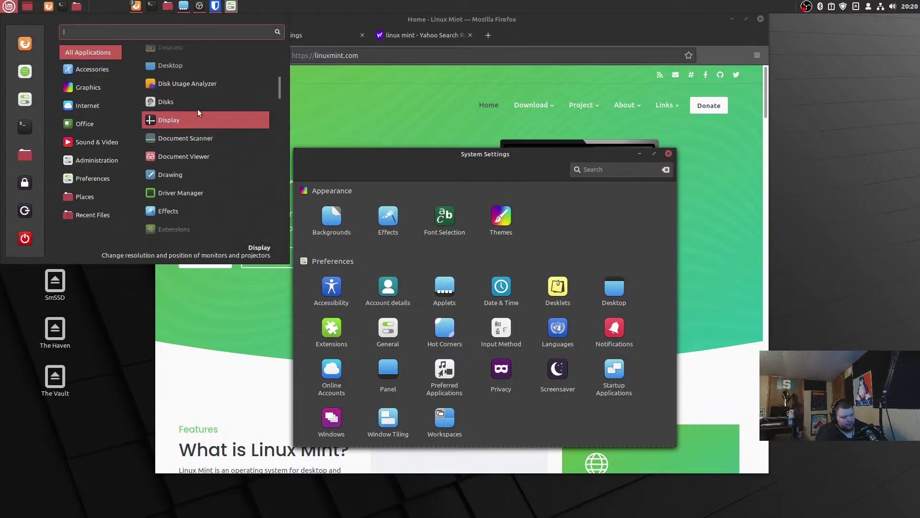
left_click(387, 165)
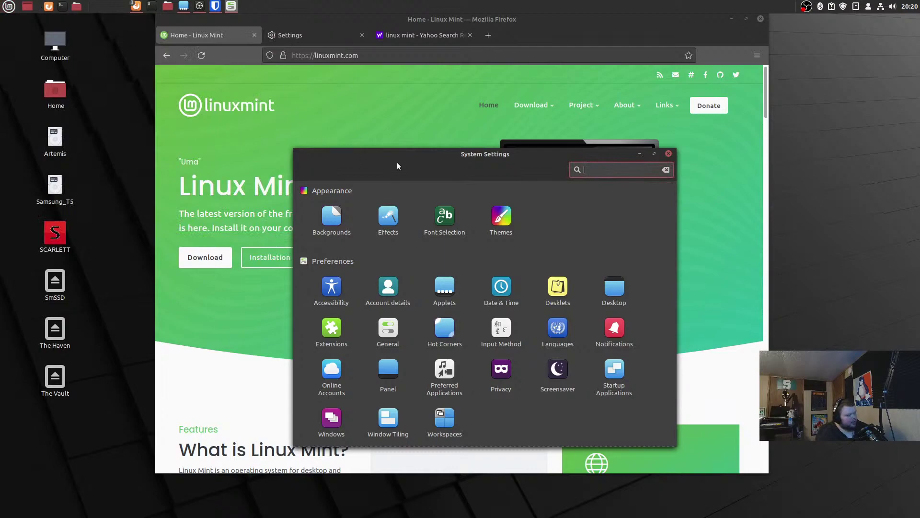
Move the System Settings window aside, search it for exte and open the list of downloadable extensions
left_click_drag(499, 155, 278, 108)
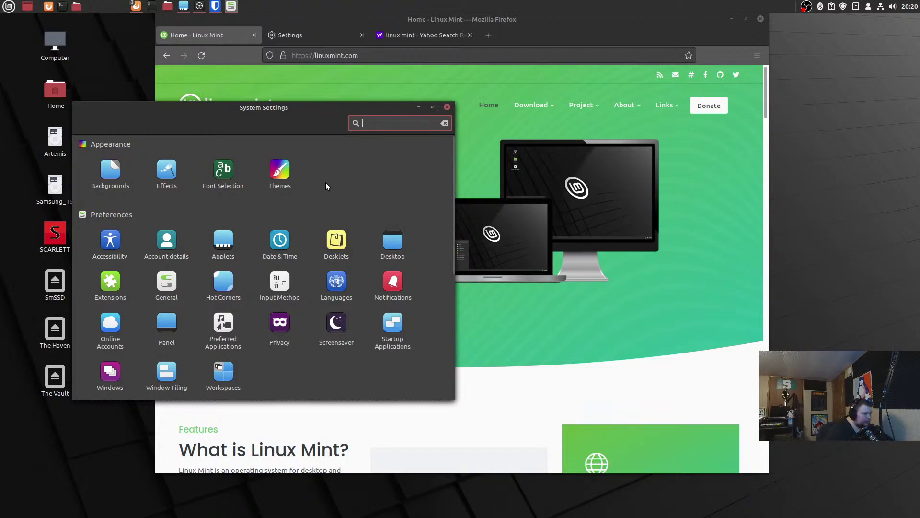
type("exte")
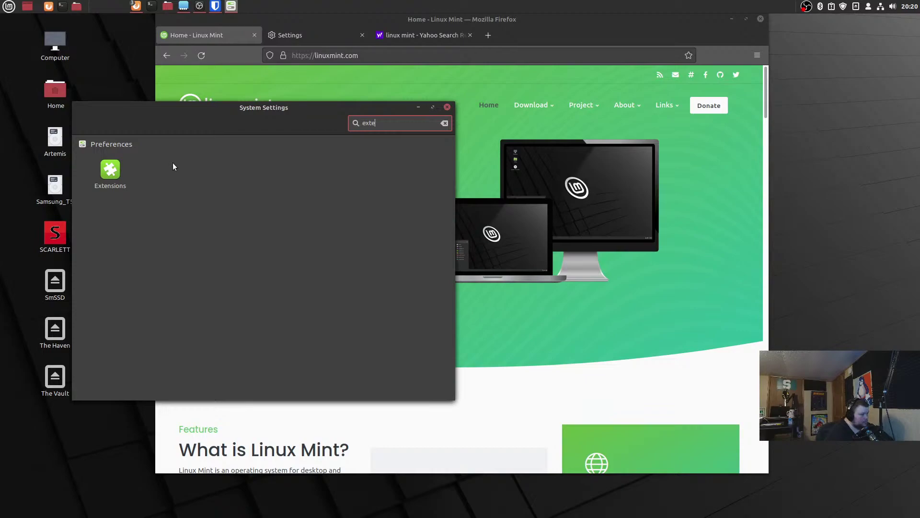
left_click(118, 165)
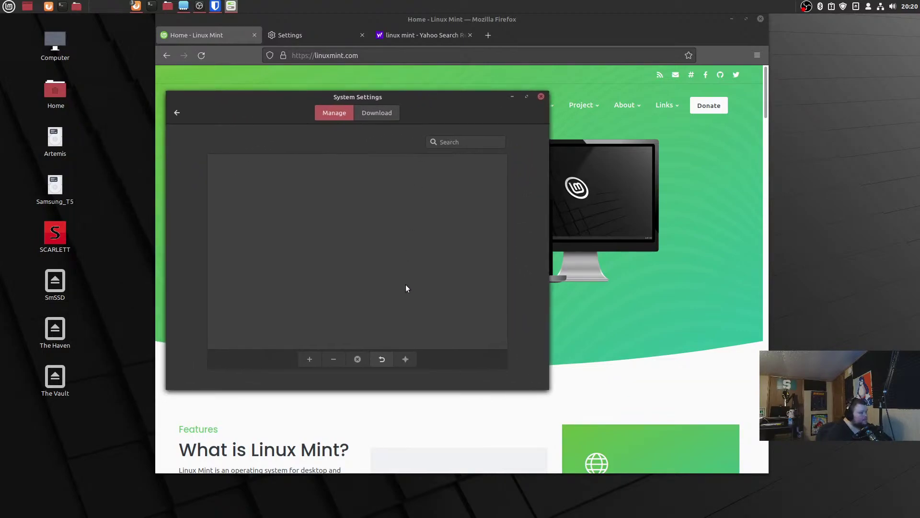
left_click(378, 113)
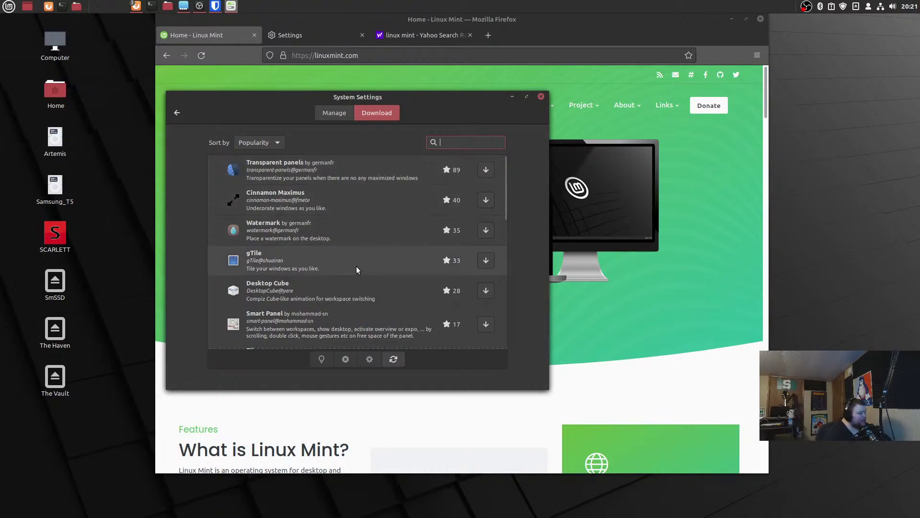
Download the gTile extension and enable it among the installed extensions
left_click(486, 260)
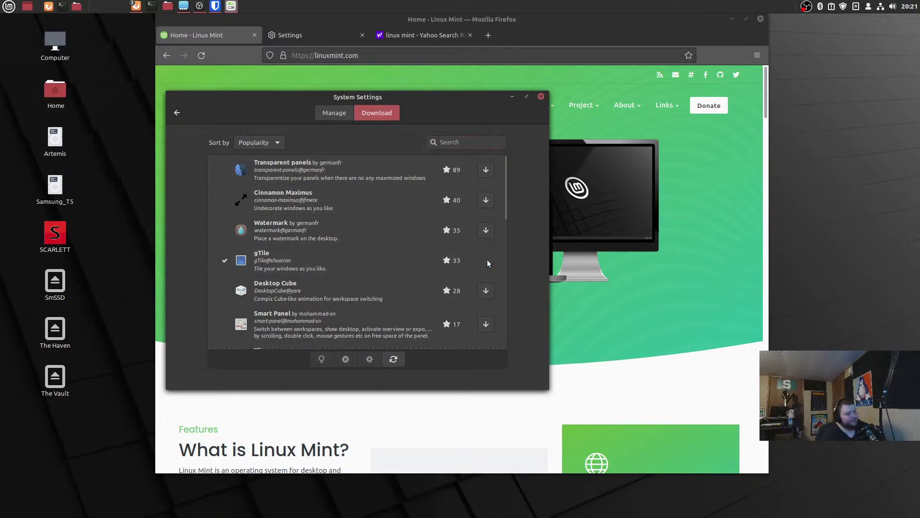
left_click(327, 113)
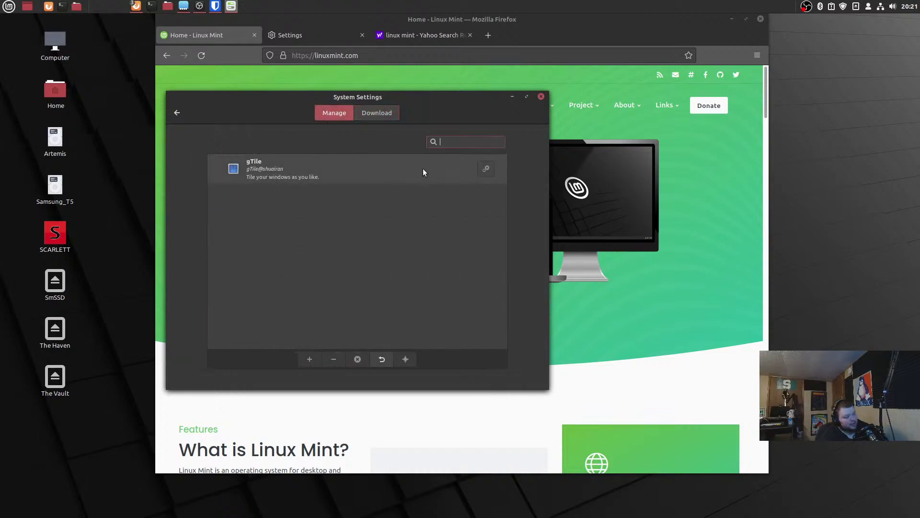
left_click(452, 175)
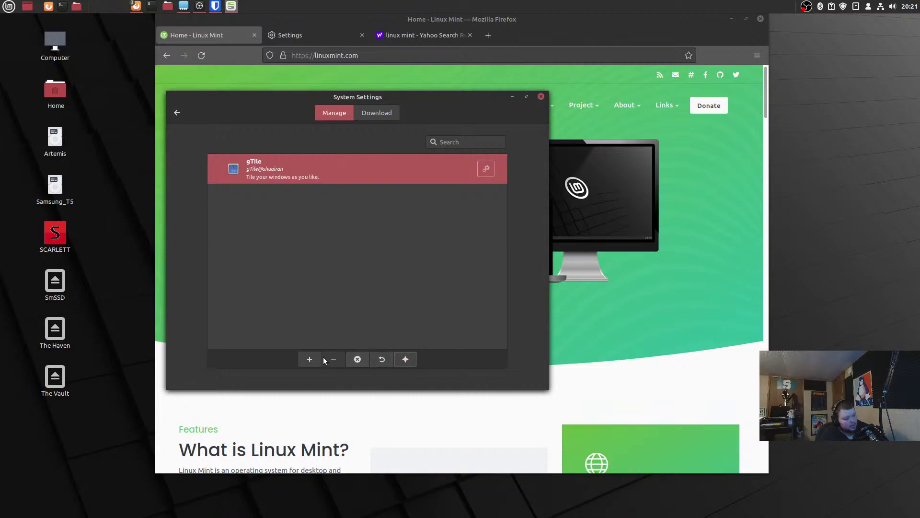
left_click(303, 355)
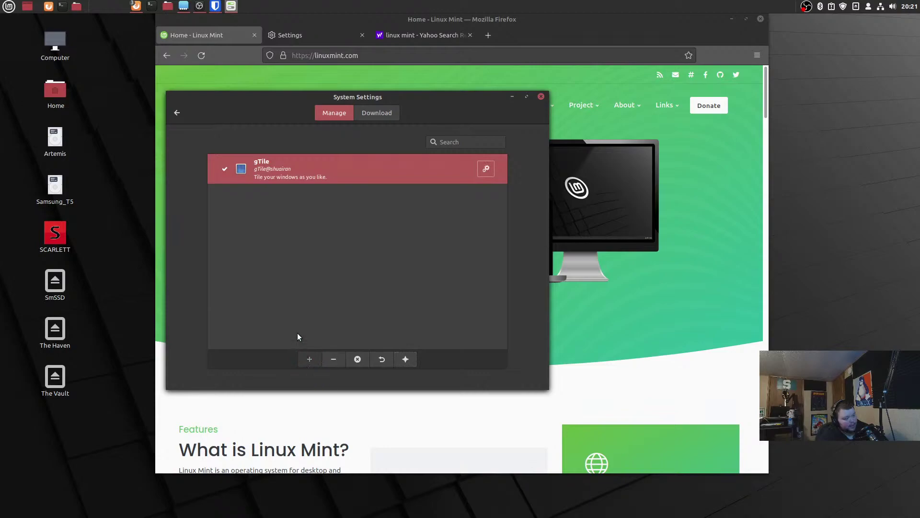
Open gTile's settings and use its 4x4 grid to tile that window across the upper-left two by two cells
left_click(486, 170)
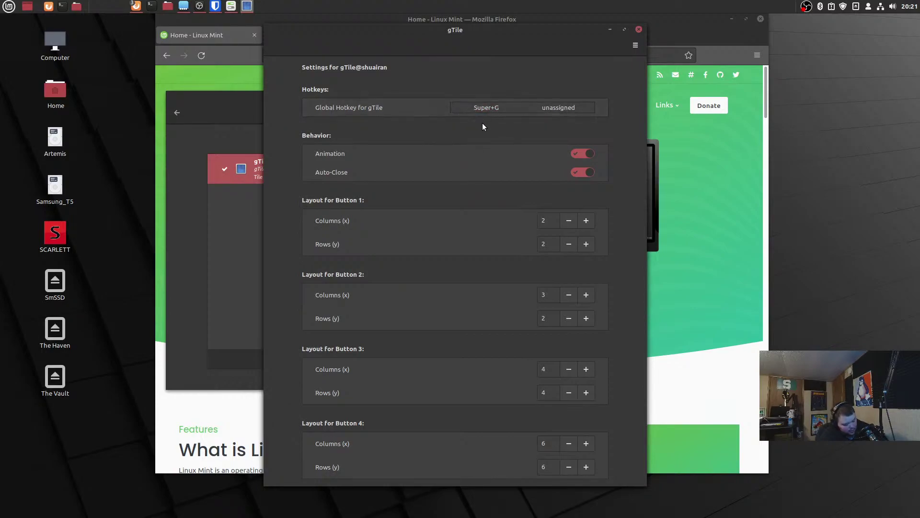
key("super+g")
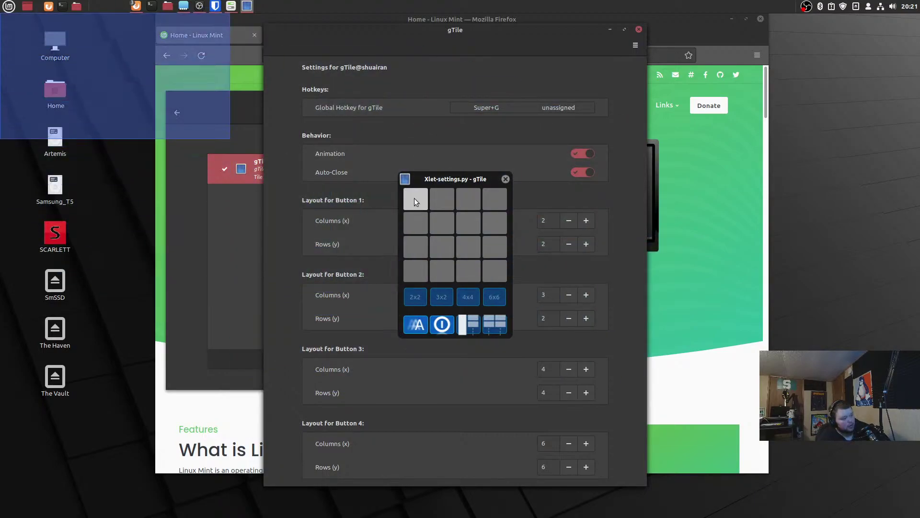
left_click(414, 197)
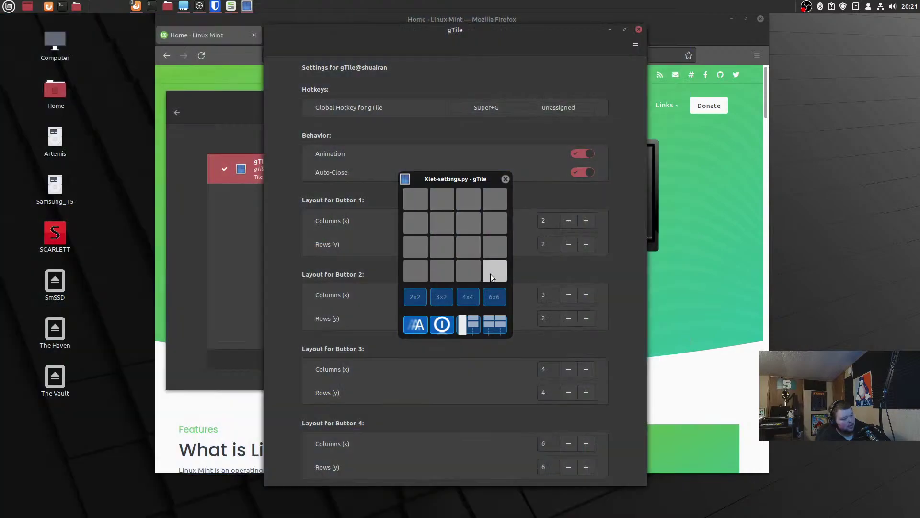
left_click(417, 207)
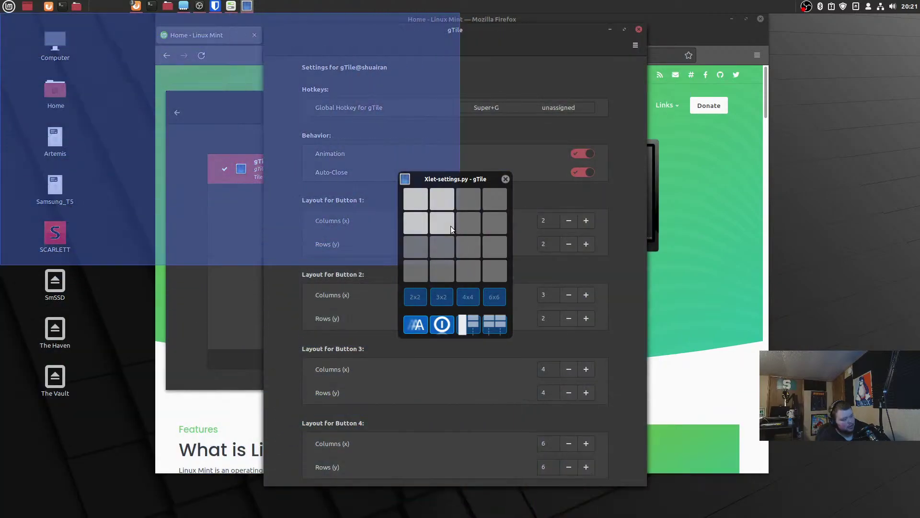
left_click(451, 226)
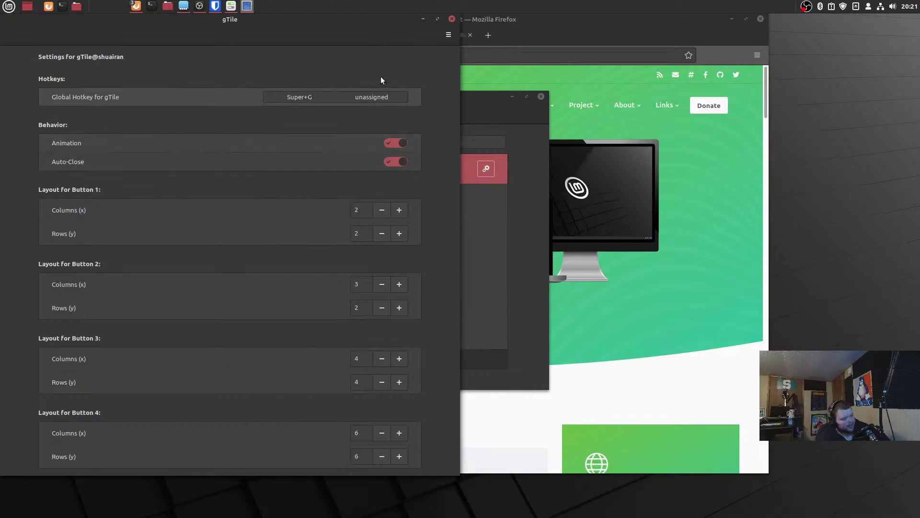
Move the gTile settings window around the desktop, make it narrower and close it
left_click_drag(248, 20, 500, 71)
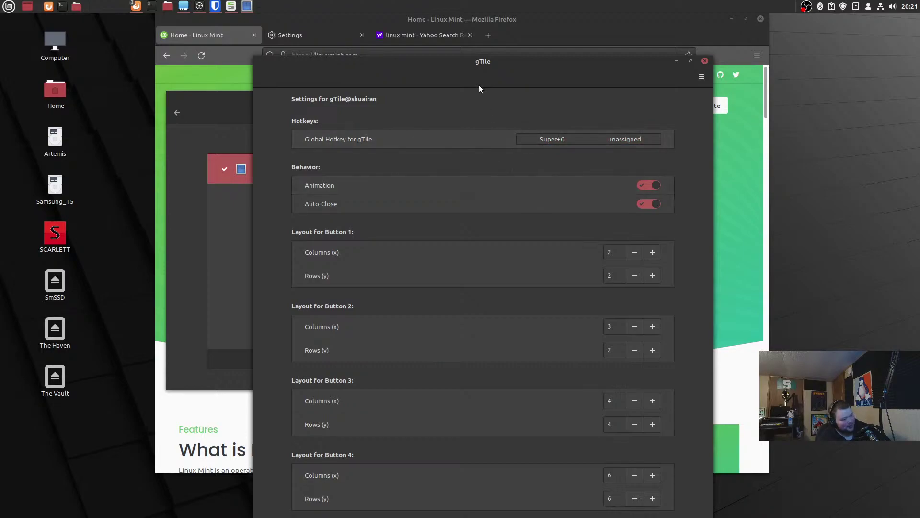
left_click_drag(492, 70, 421, 28)
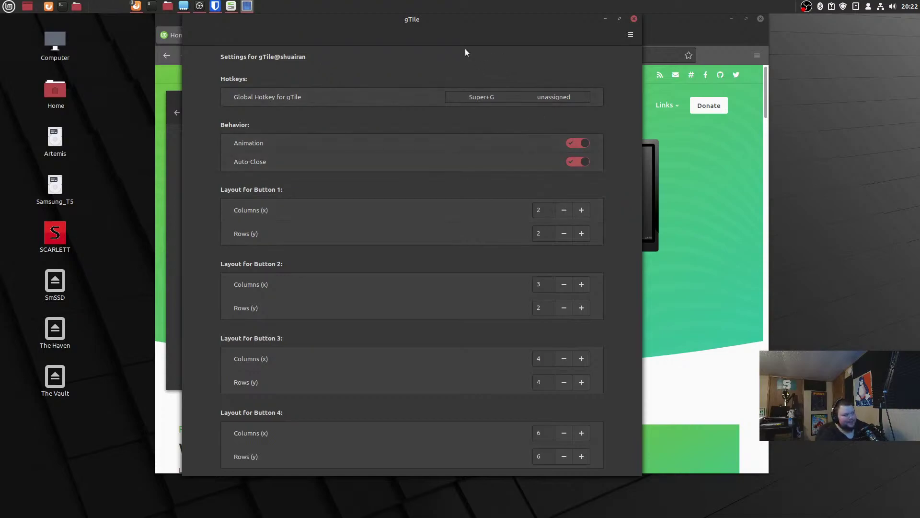
left_click_drag(410, 21, 481, 165)
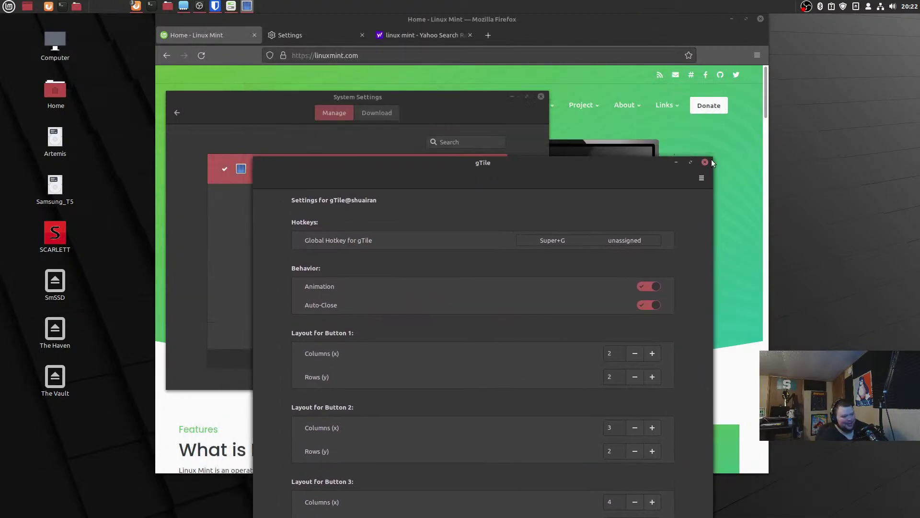
left_click_drag(711, 161, 550, 186)
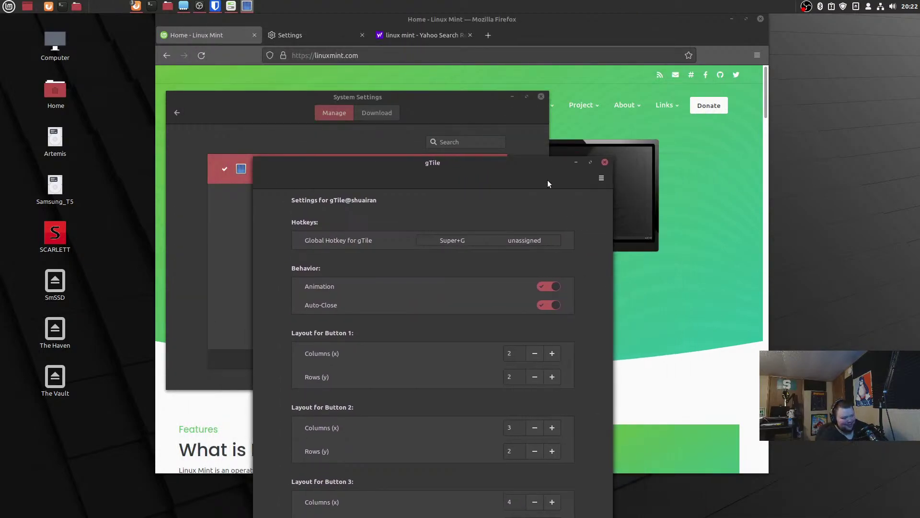
left_click(659, 122)
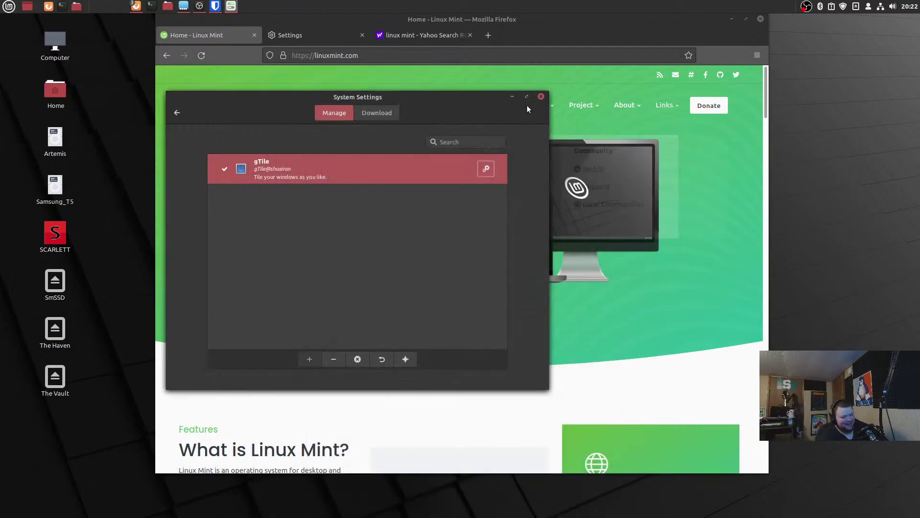
Browse the whole list of downloadable Cinnamon extensions sorted by popularity
left_click(378, 113)
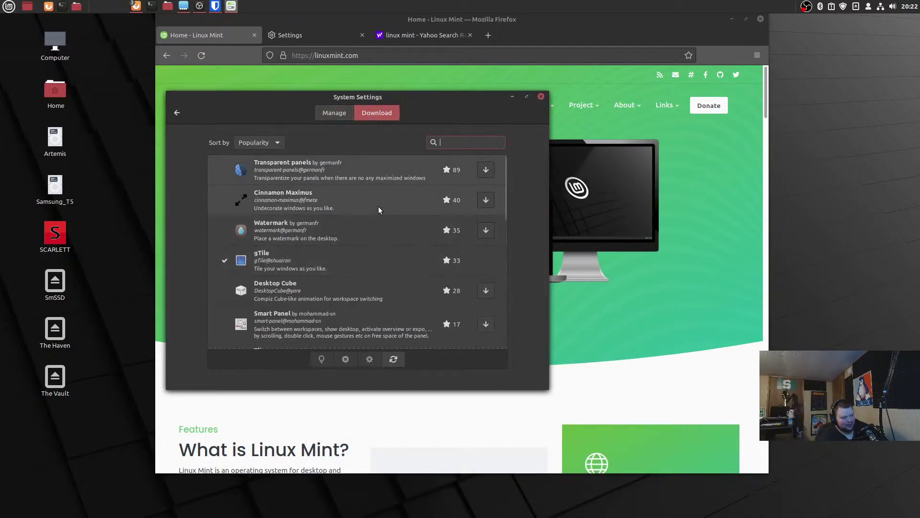
scroll(423, 194, "down", 5)
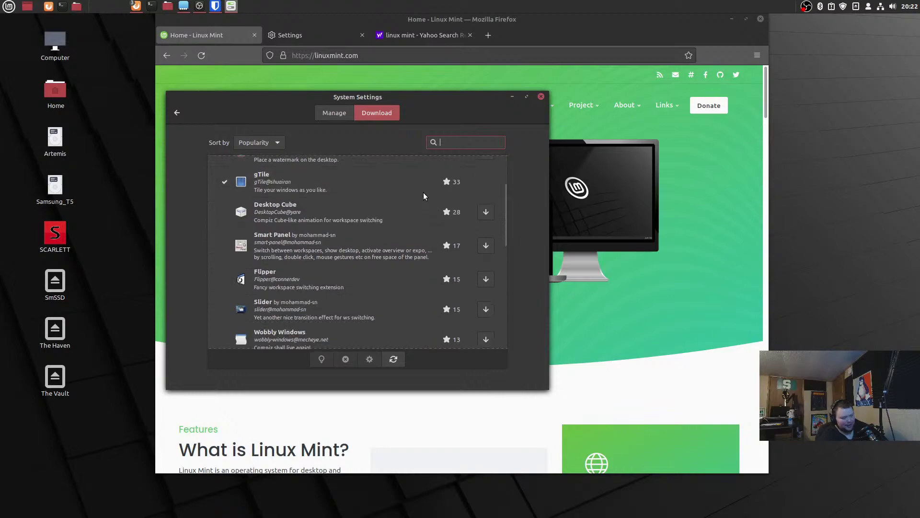
scroll(424, 192, "down", 7)
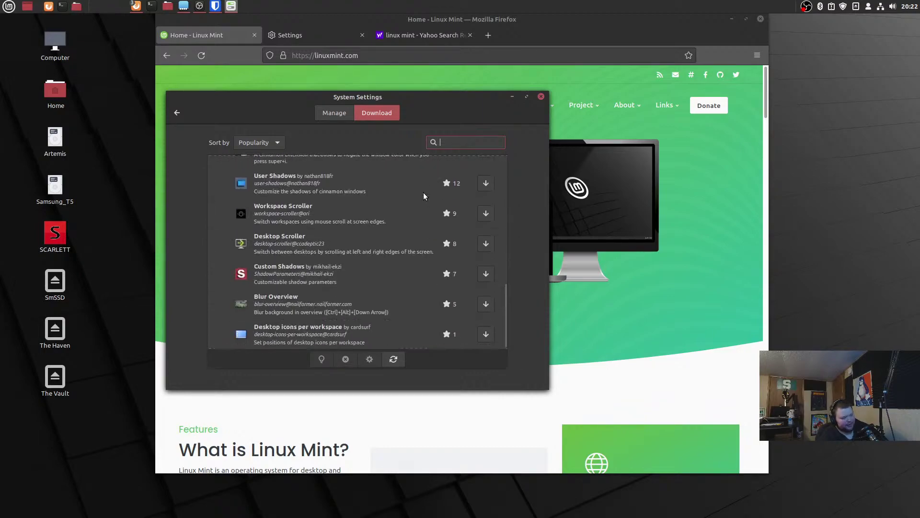
scroll(424, 192, "up", 12)
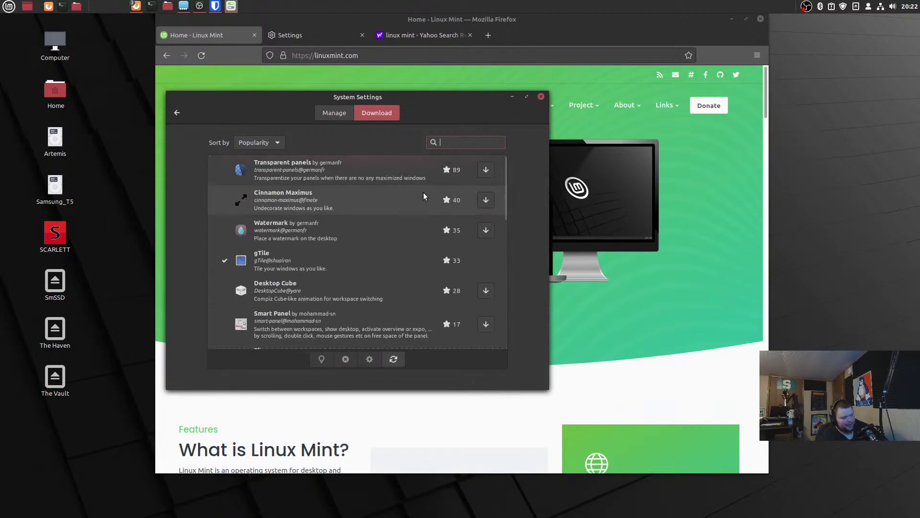
Reposition the System Settings window over the Firefox page and return to the installed extensions
left_click_drag(393, 94, 431, 205)
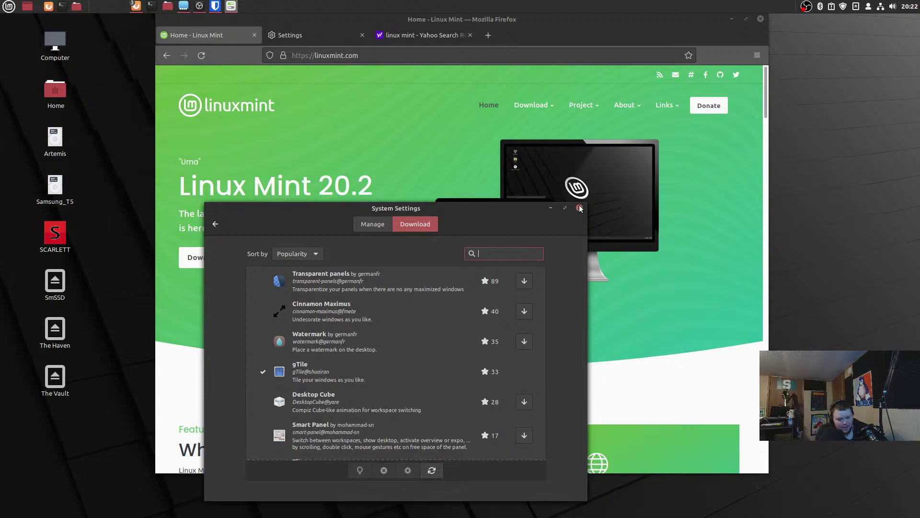
left_click_drag(507, 206, 499, 131)
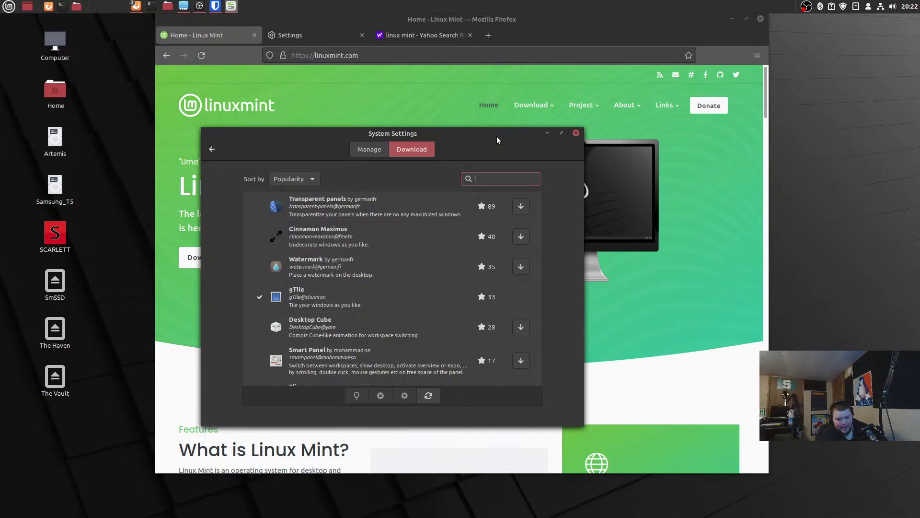
left_click(372, 150)
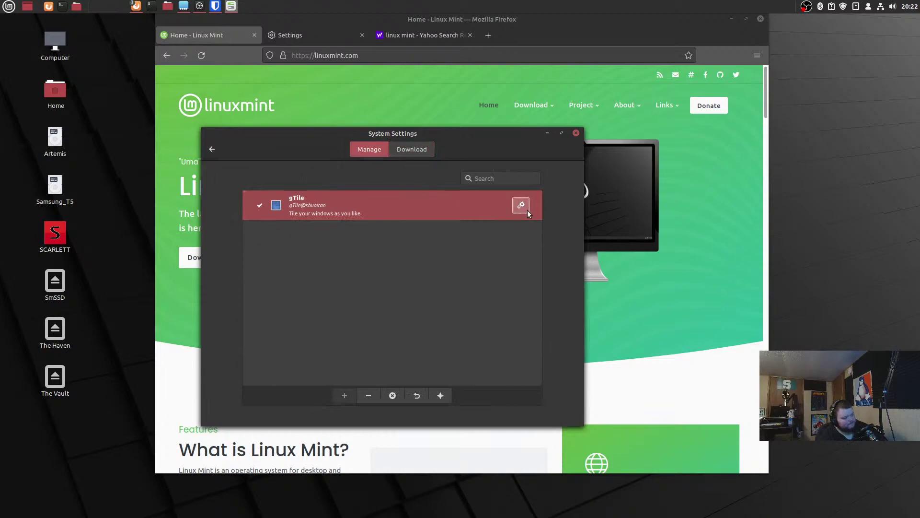
Open gTile's settings maximized, bring up its tiling grid, choose the 3x2 layout and turn off Auto-Close
left_click(527, 210)
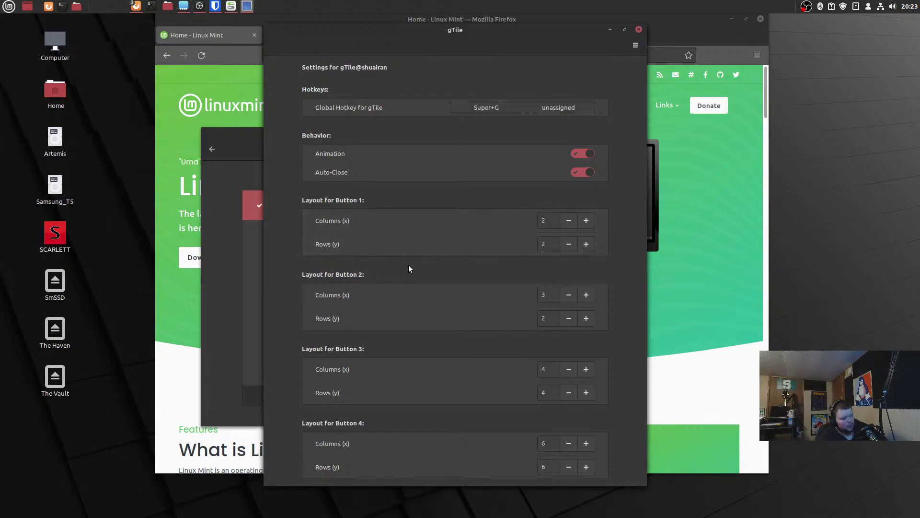
left_click_drag(477, 31, 477, 5)
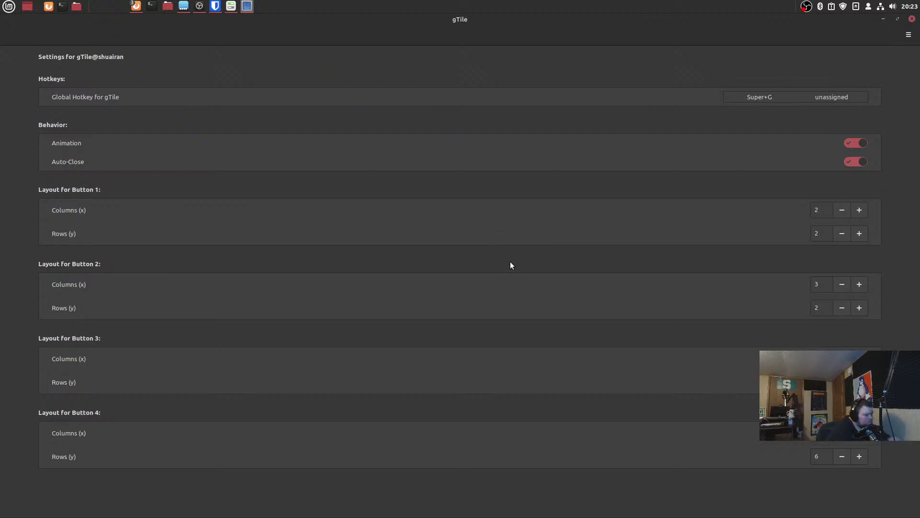
key("super+g")
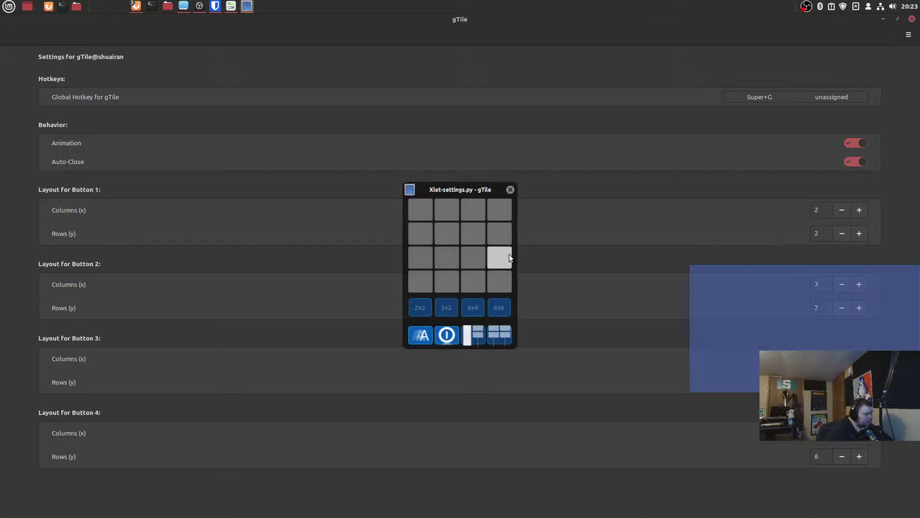
left_click(447, 308)
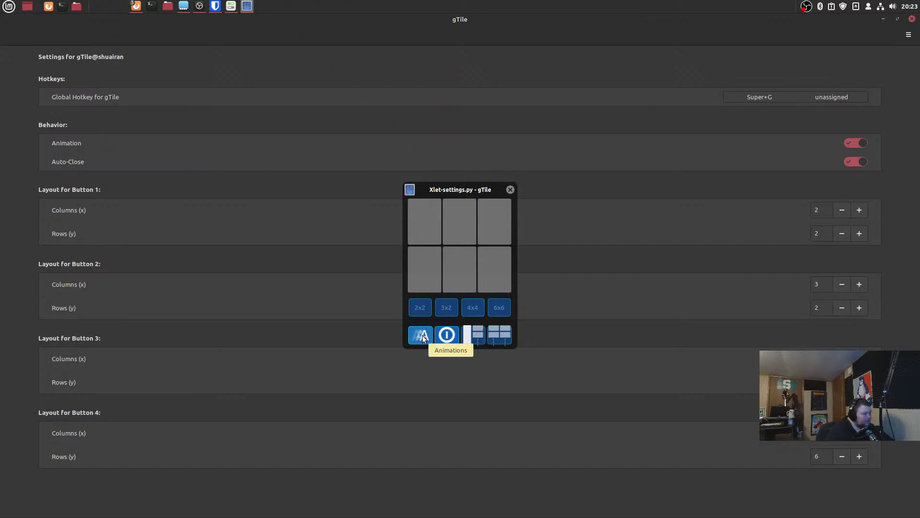
left_click(442, 335)
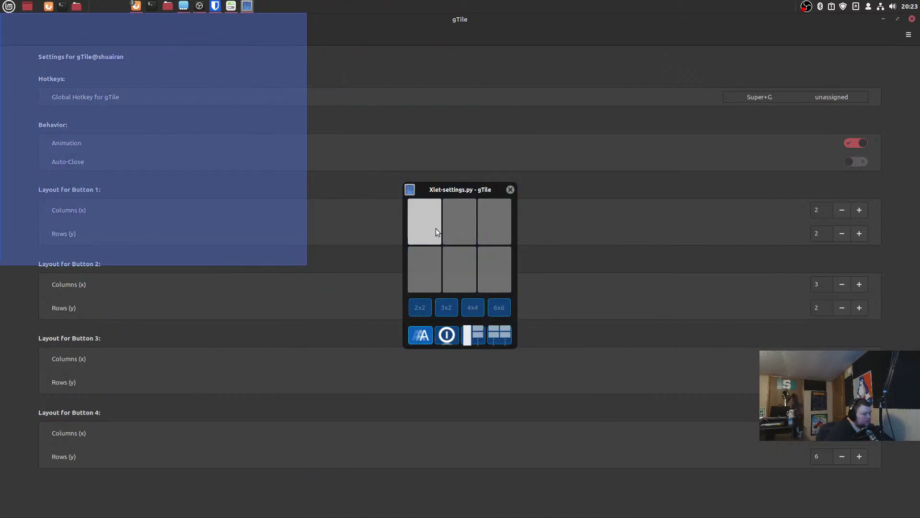
Tile the gTile settings window across the first two upper cells of the 3x2 grid, then down its whole last column
left_click(436, 228)
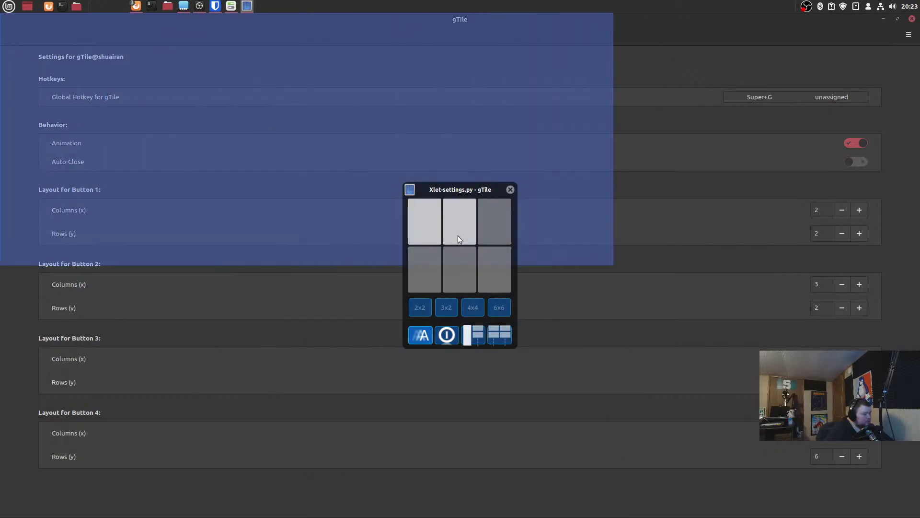
left_click(458, 235)
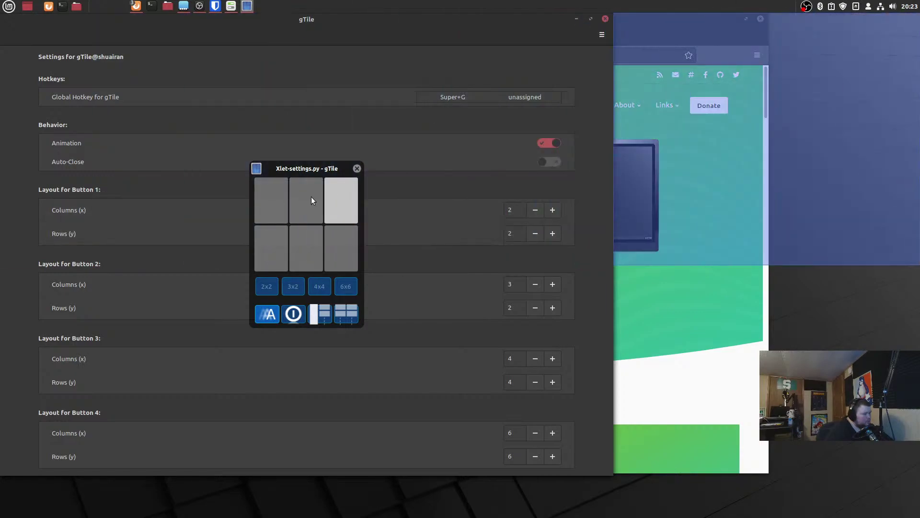
left_click(340, 231)
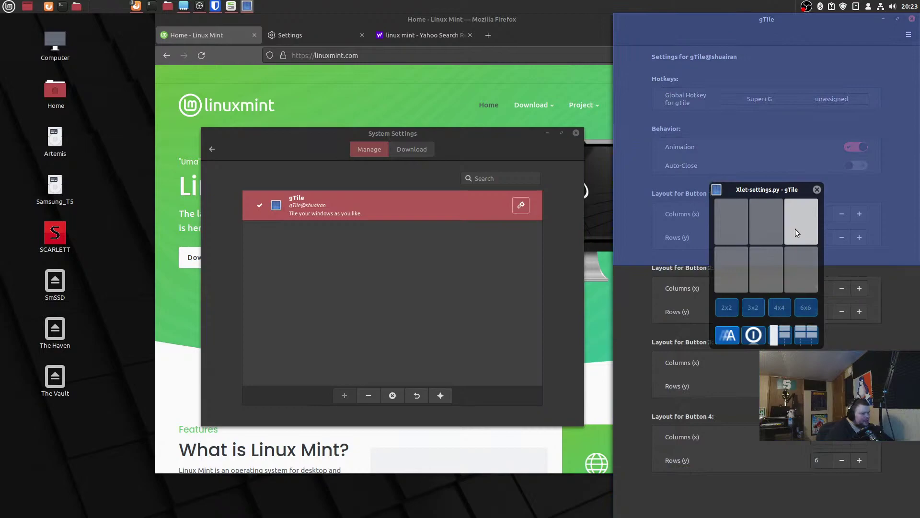
Switch to the 4x4 grid, tile the gTile settings window across the upper-left two by two cells and dismiss the grid
left_click(779, 306)
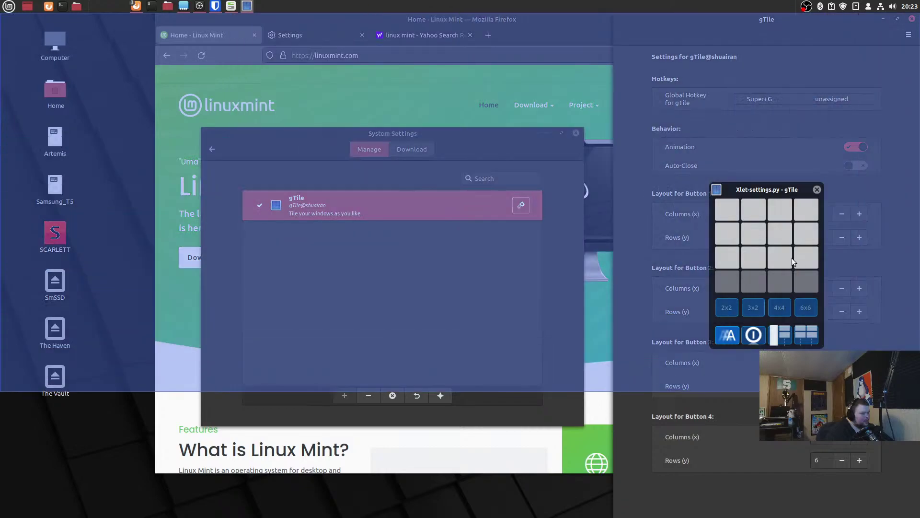
left_click(760, 239)
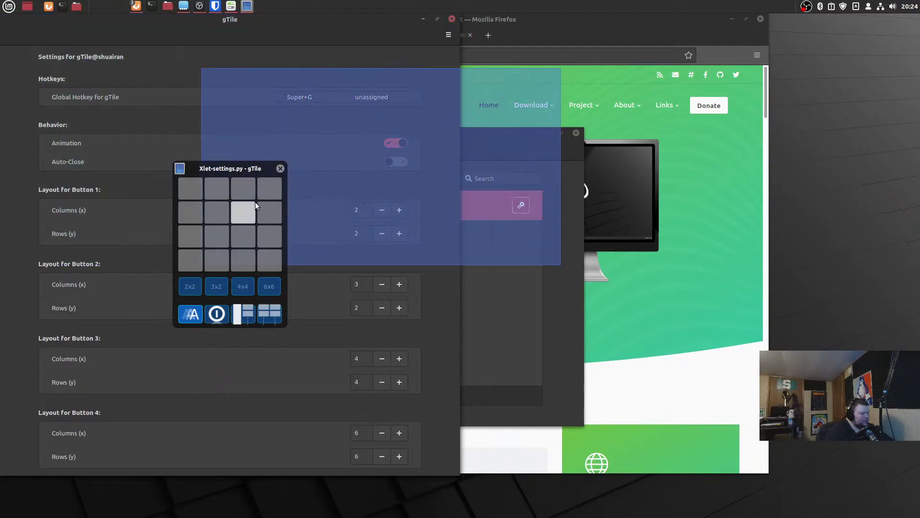
left_click(281, 169)
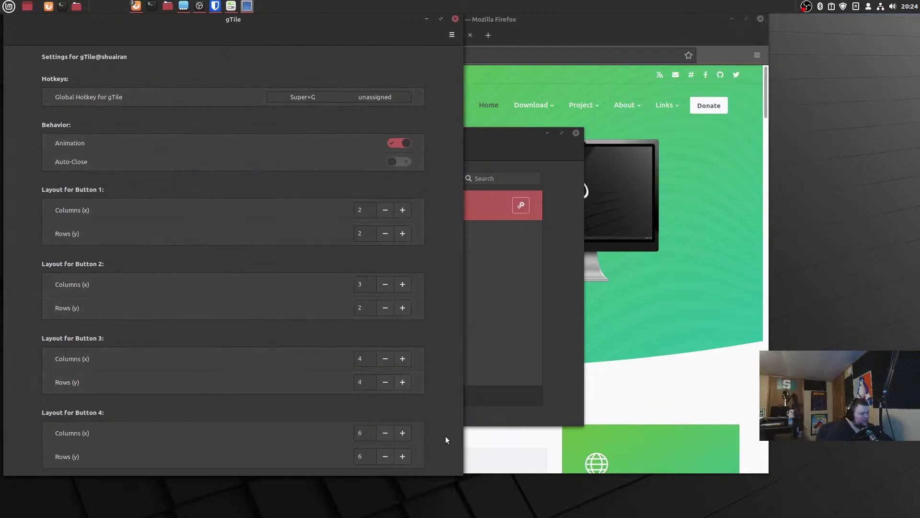
Make the gTile settings window narrower and nudge it closer to the desktop's left edge
left_click_drag(461, 474, 379, 430)
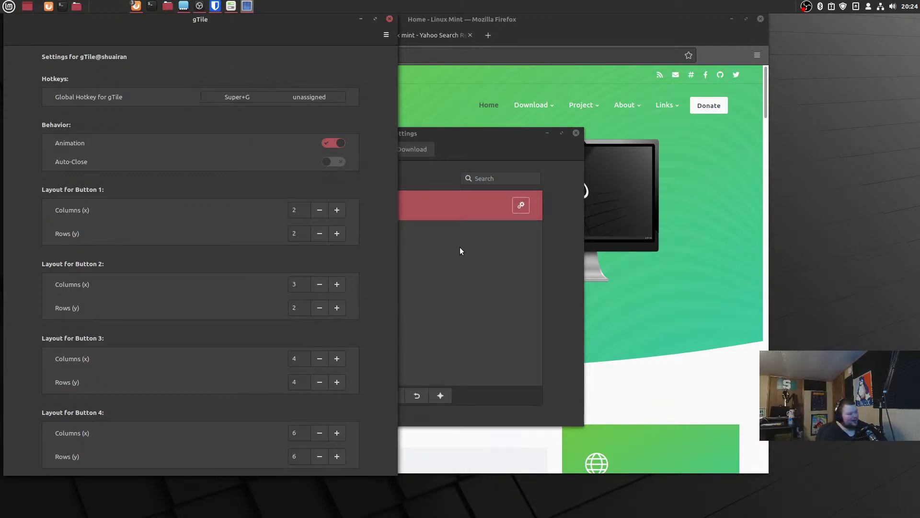
mouse_move(218, 29)
left_mouse_down()
mouse_move(201, 25)
mouse_move(223, 47)
mouse_move(191, 20)
mouse_move(200, 37)
mouse_move(217, 26)
left_mouse_up()
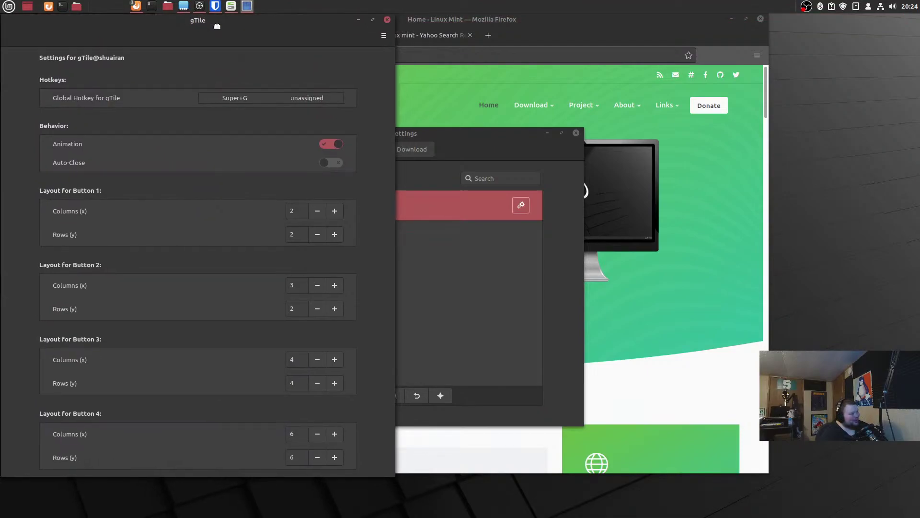
left_click(294, 98)
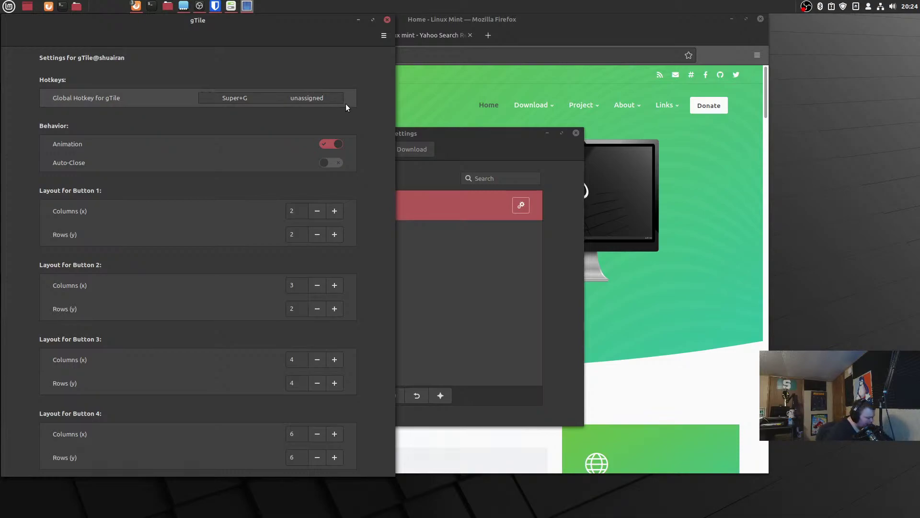
Bring the tiling grid back up and snap the narrowed gTile settings window to the upper-left two by two cells
key("super+g")
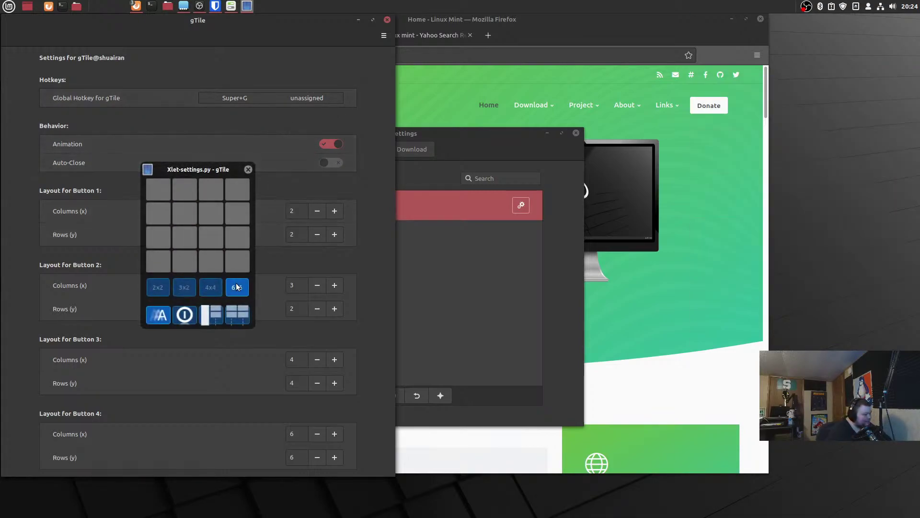
left_click(162, 188)
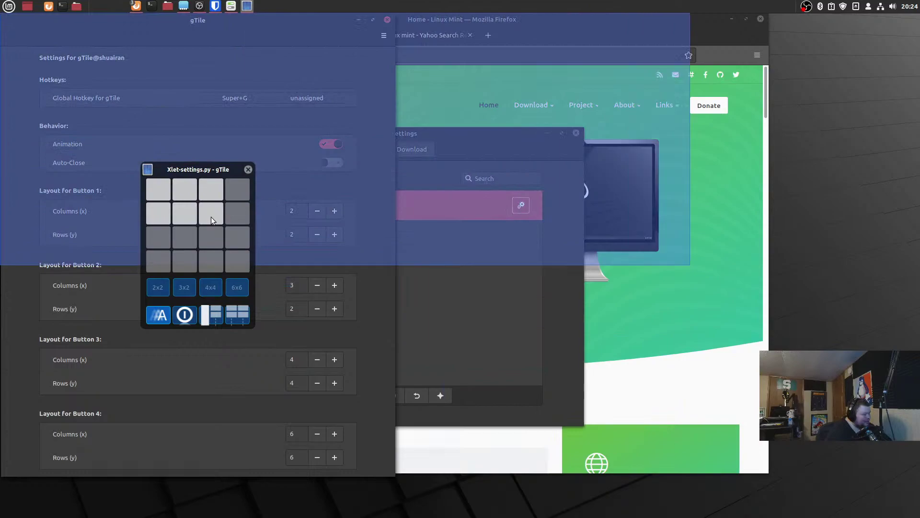
left_click(186, 212)
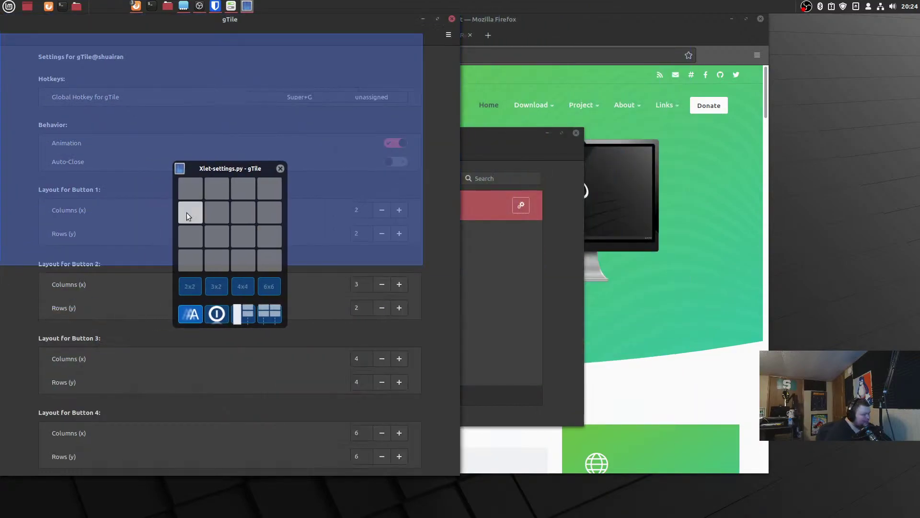
Close the gTile settings window, dismiss the remaining grid and move the System Settings window slightly lower on the desktop
left_click(453, 19)
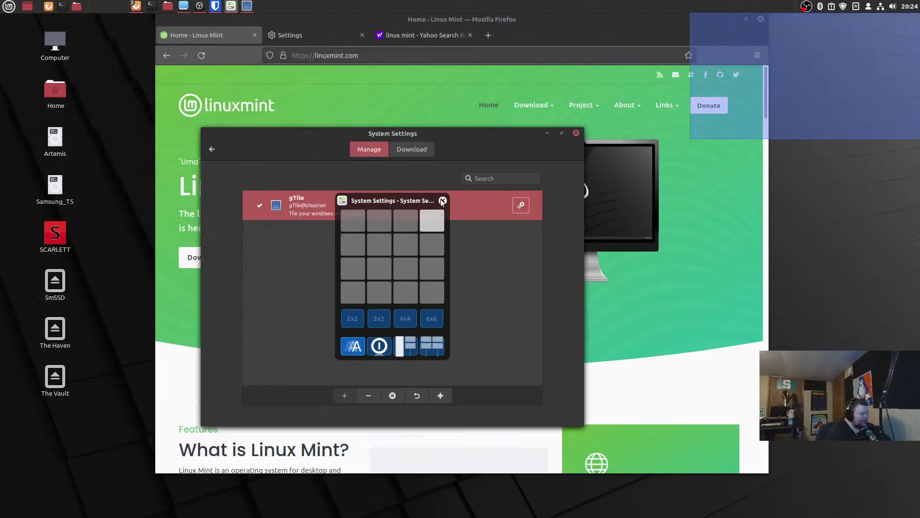
left_click(444, 199)
left_click_drag(415, 134, 398, 157)
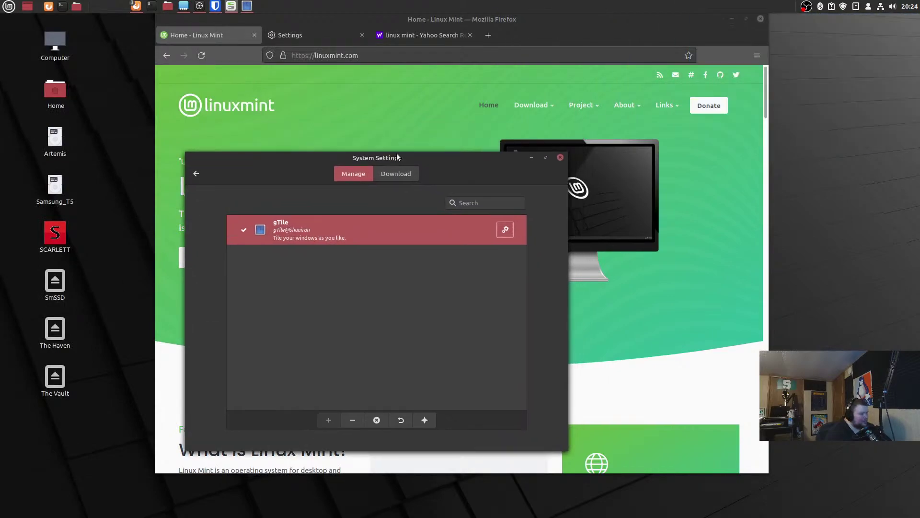
Bring the Firefox window to the front and use gTile's 4x4 grid to tile it into the single upper-left cell
left_click(448, 18)
key("ctrl+f")
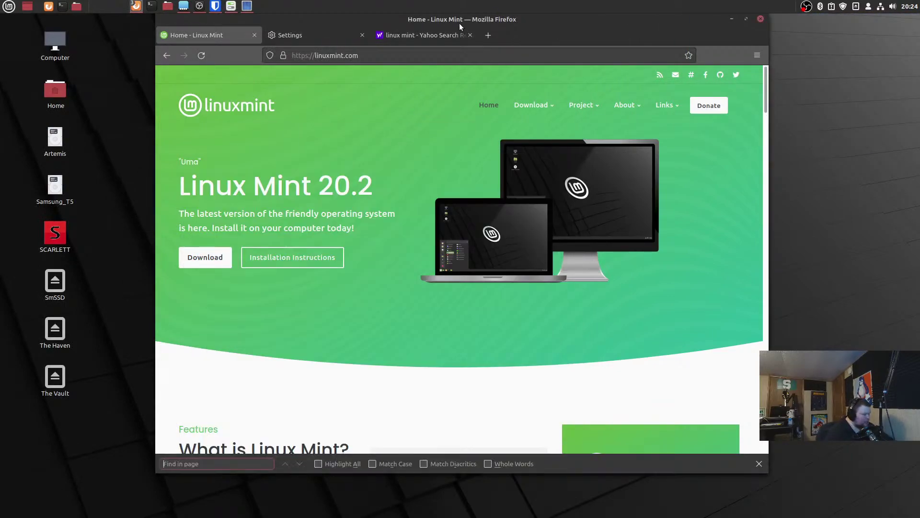
key("Escape")
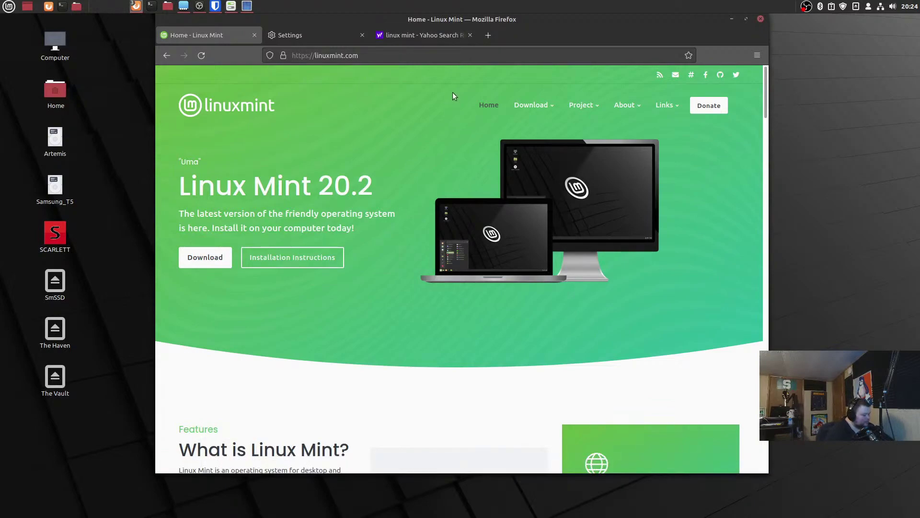
key("super+Return")
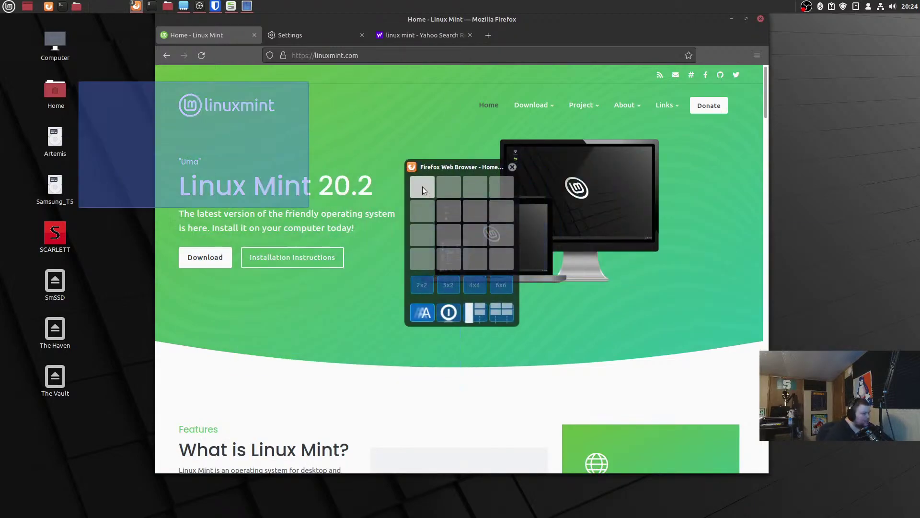
left_click(426, 188)
left_click(422, 188)
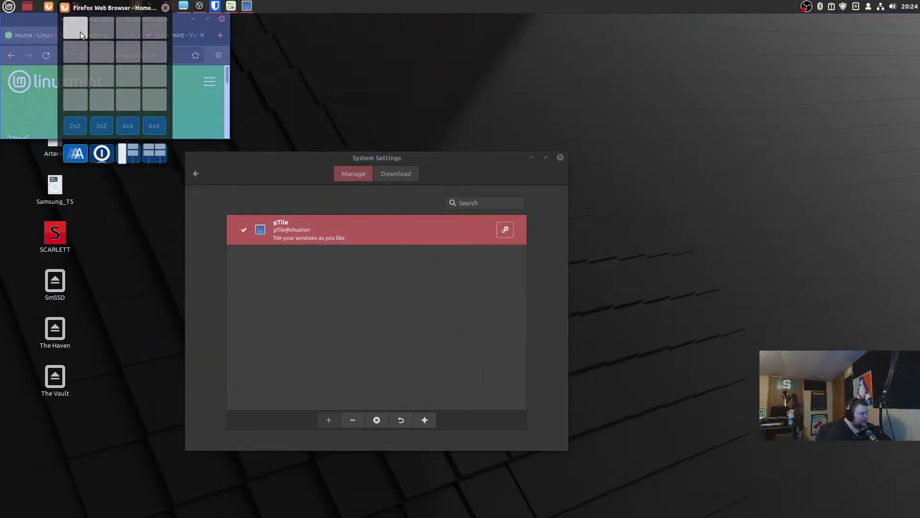
Enlarge the Firefox window to the upper-left three by three cells of the 4x4 grid and dismiss the grid
left_click(80, 32)
left_click(138, 71)
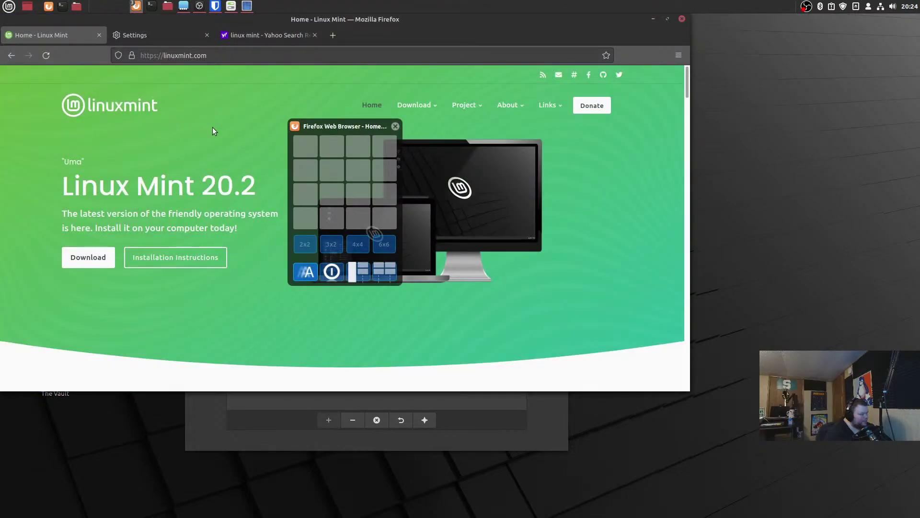
key("Escape")
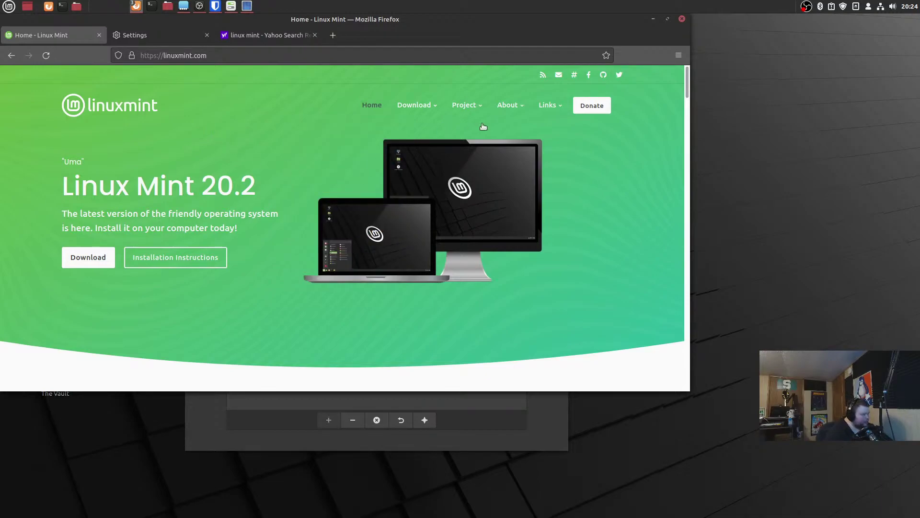
Move the Firefox window off its tile and resize it freehand, leaving it large enough to cover most of the desktop
left_click_drag(381, 20, 279, 29)
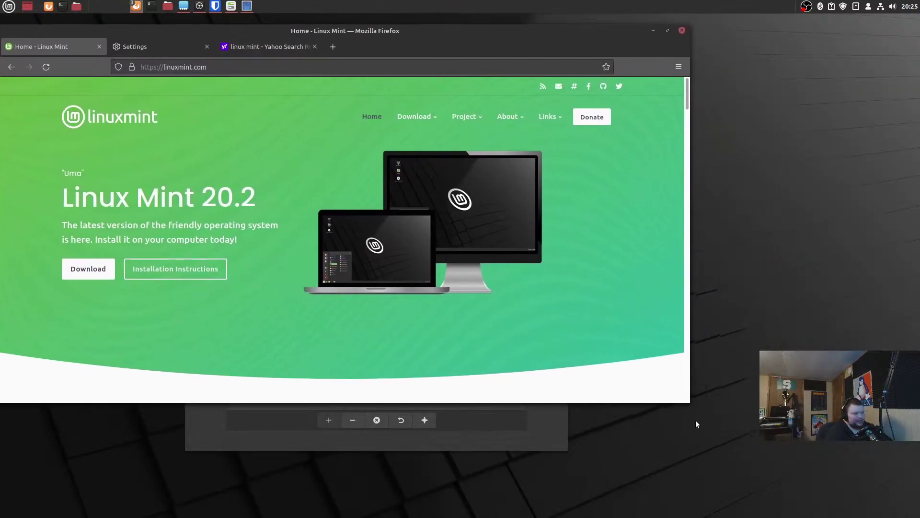
left_click_drag(690, 403, 770, 445)
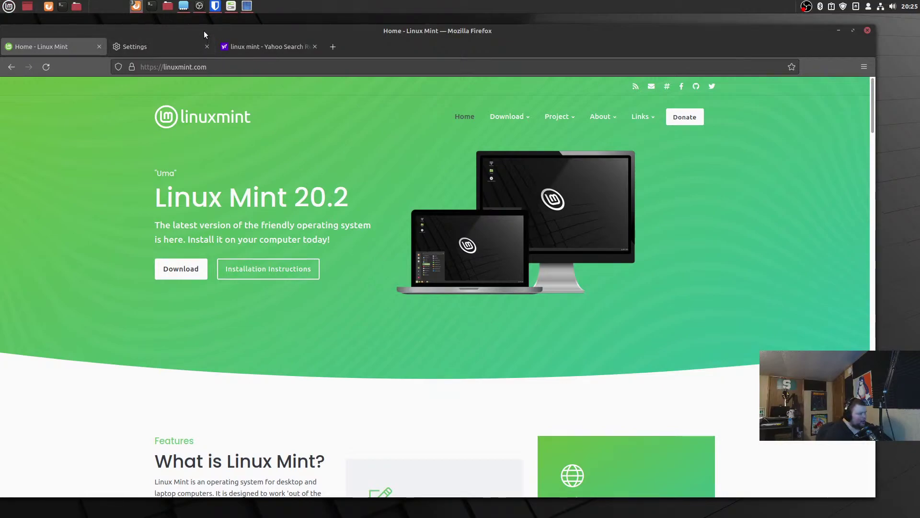
left_click_drag(203, 31, 203, 23)
left_click_drag(873, 488, 488, 307)
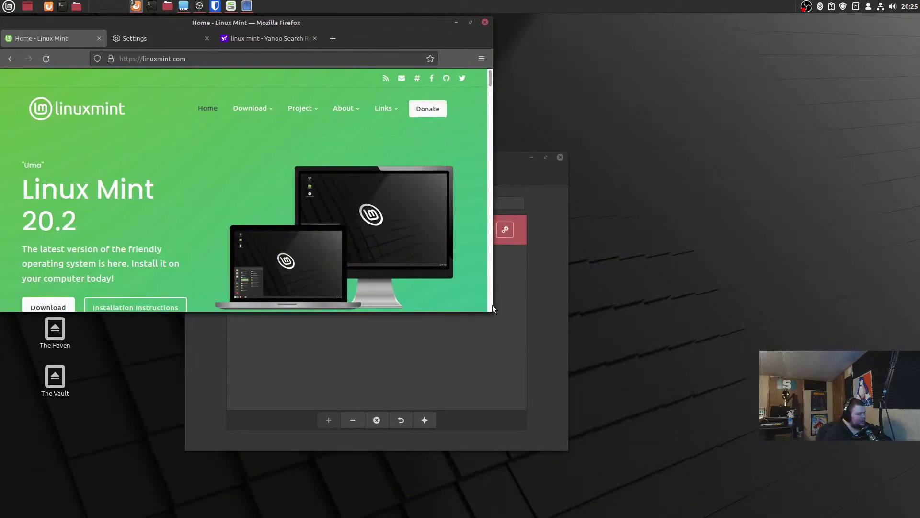
left_click_drag(489, 308, 848, 490)
Retile the freely resized Firefox window with gTile across the upper-left three by three cells and close the grid
key("super+Return")
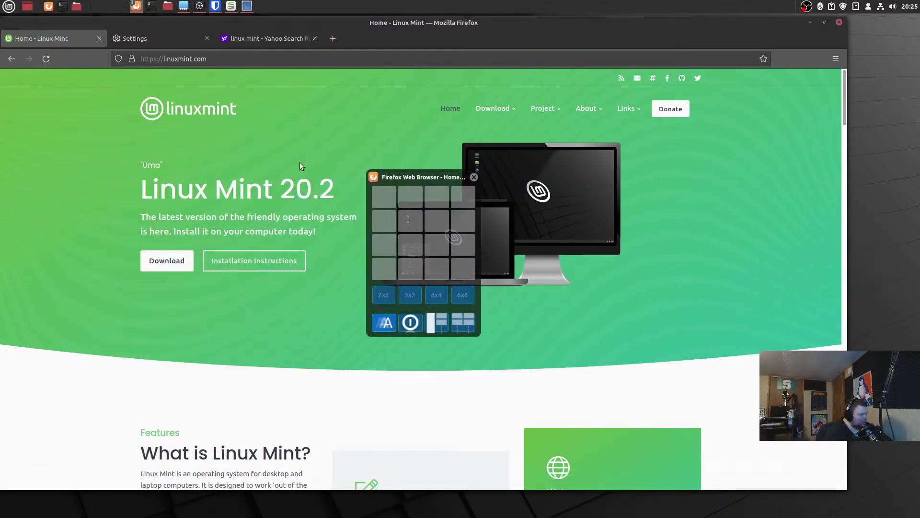
left_click(389, 197)
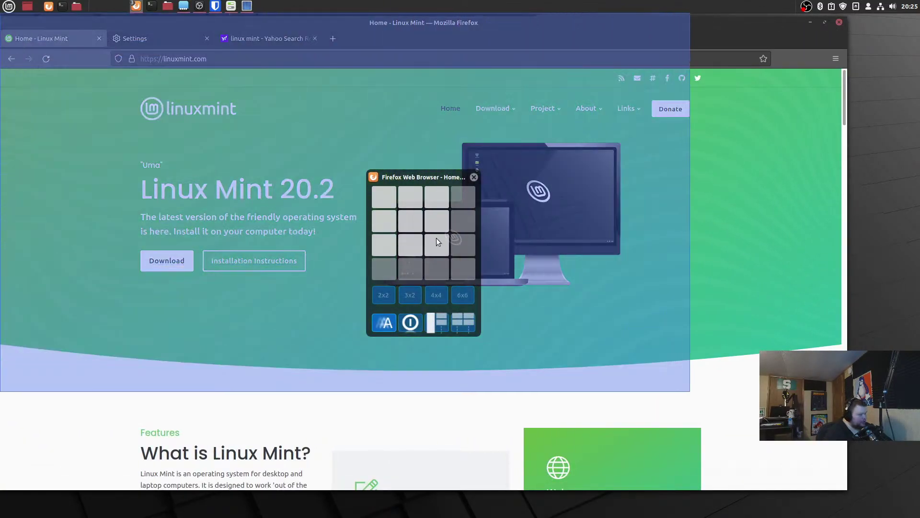
left_click(436, 238)
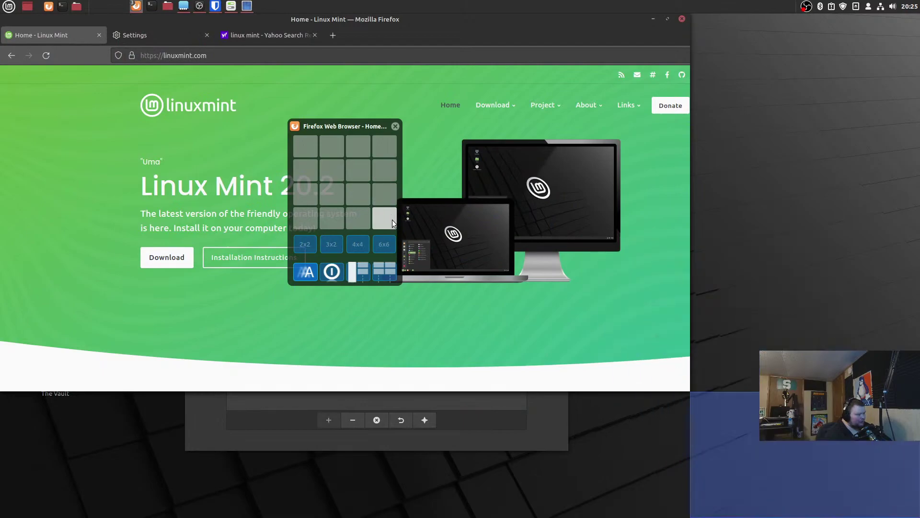
left_click(396, 126)
Use gTile's automatic main-and-list layout to place Firefox and System Settings side by side, and make System Settings the active window
mouse_move(396, 127)
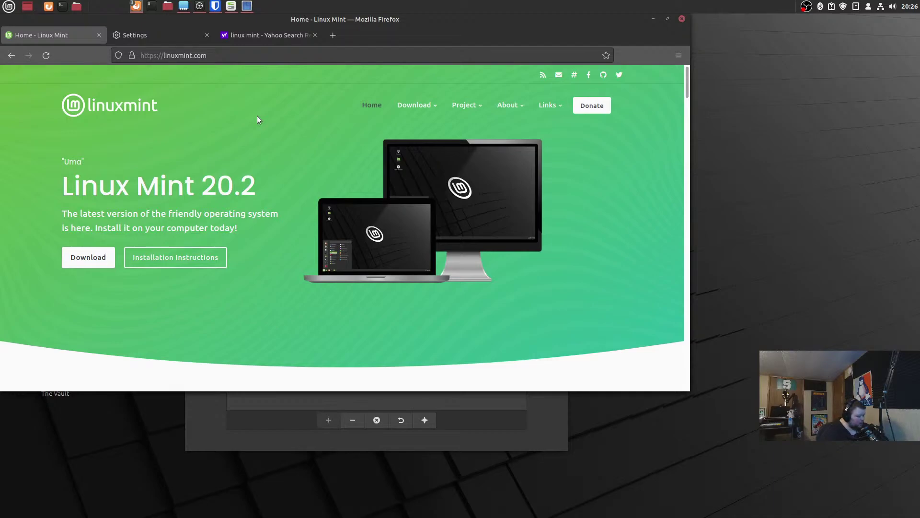
key("super+Return")
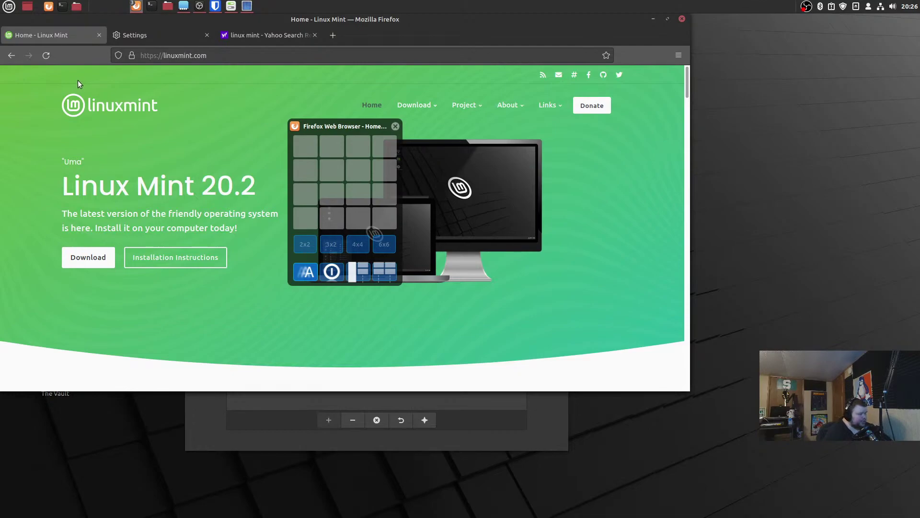
left_click(360, 274)
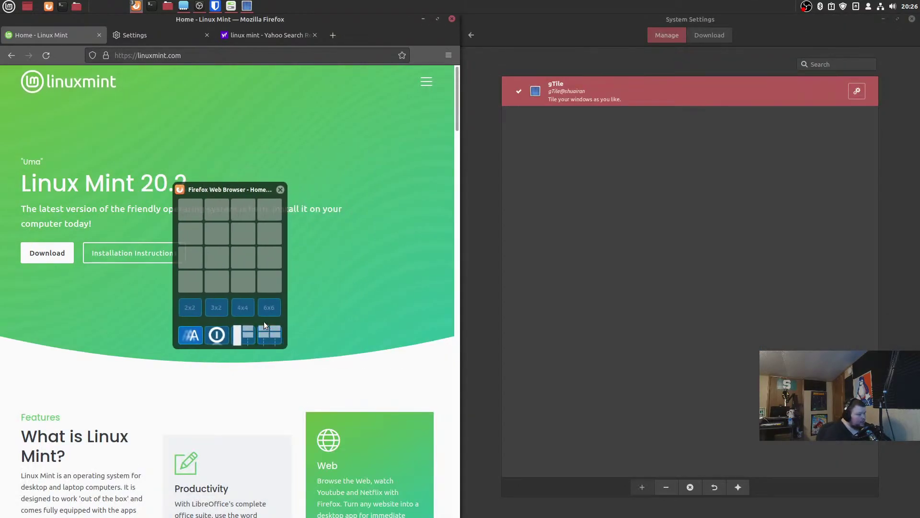
left_click(655, 192)
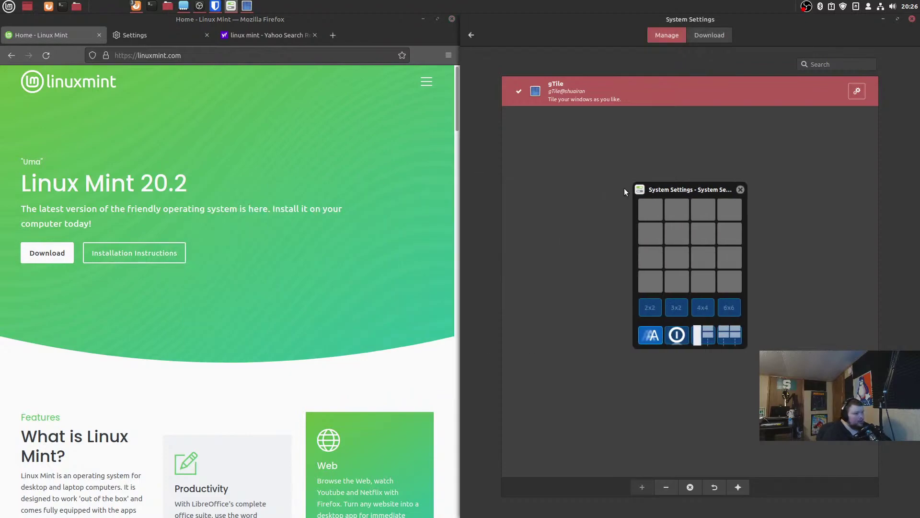
Switch System Settings to the main half of gTile's main-and-list layout, then minimize both tiled windows and dismiss the grid
left_click(703, 335)
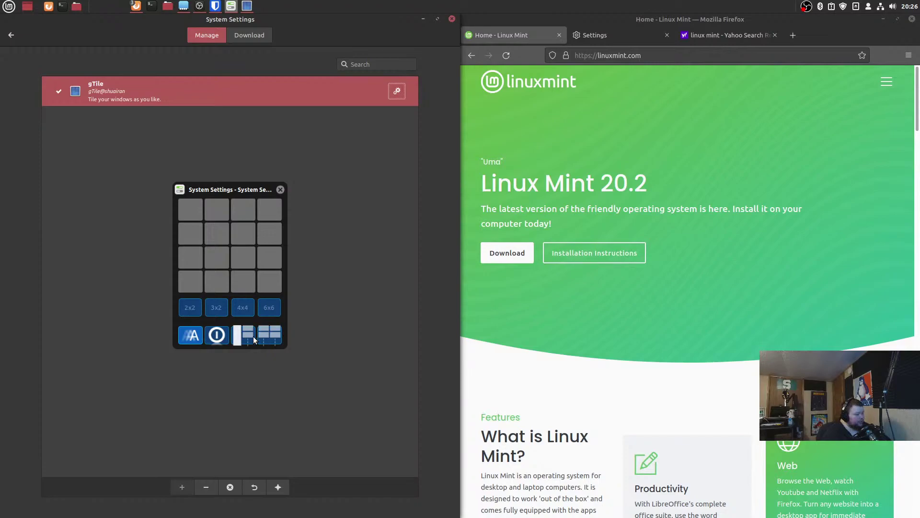
left_click(422, 19)
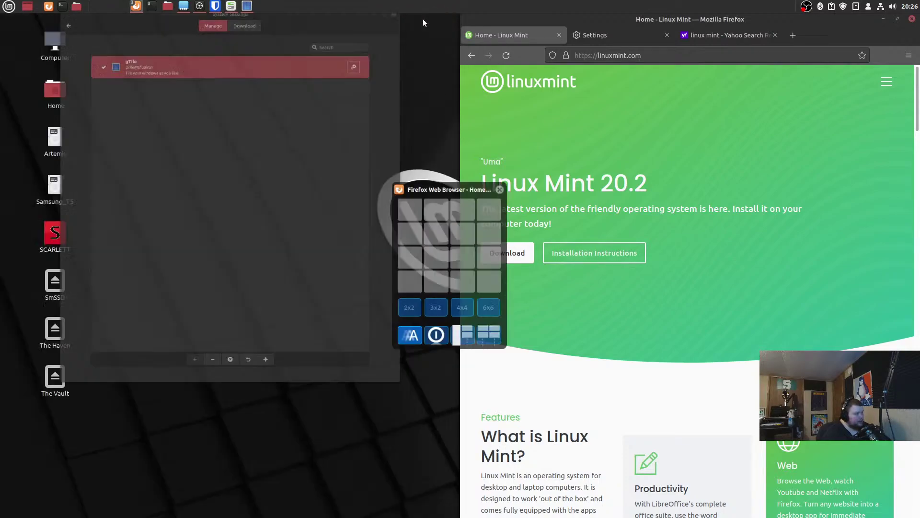
left_click(883, 18)
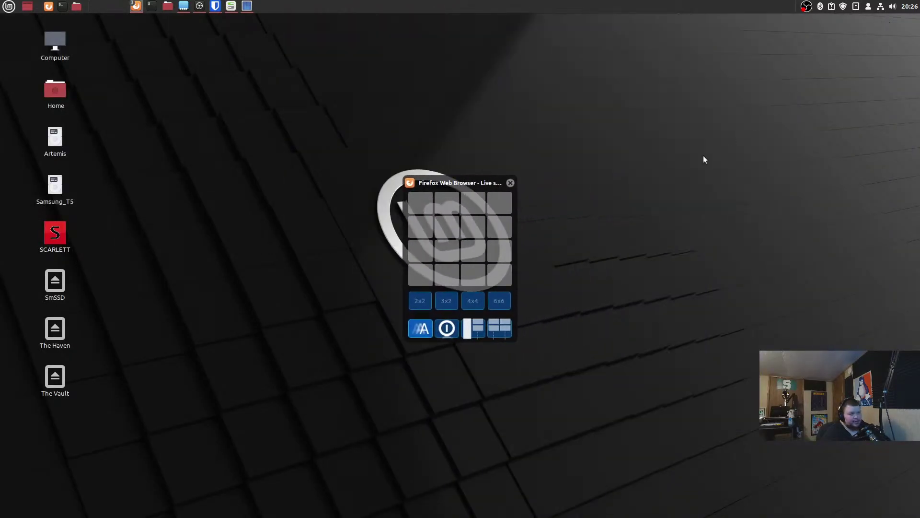
left_click(138, 5)
left_click(138, 7)
key("Escape")
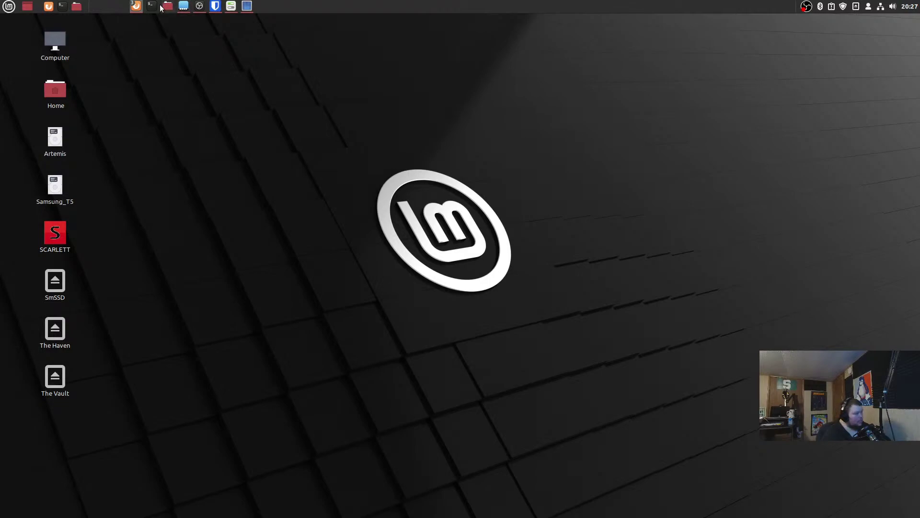
Bring up The Linux Cast YouTube window and System Settings, tile them side by side with gTile's main-and-list layout, and close the grid
mouse_move(139, 8)
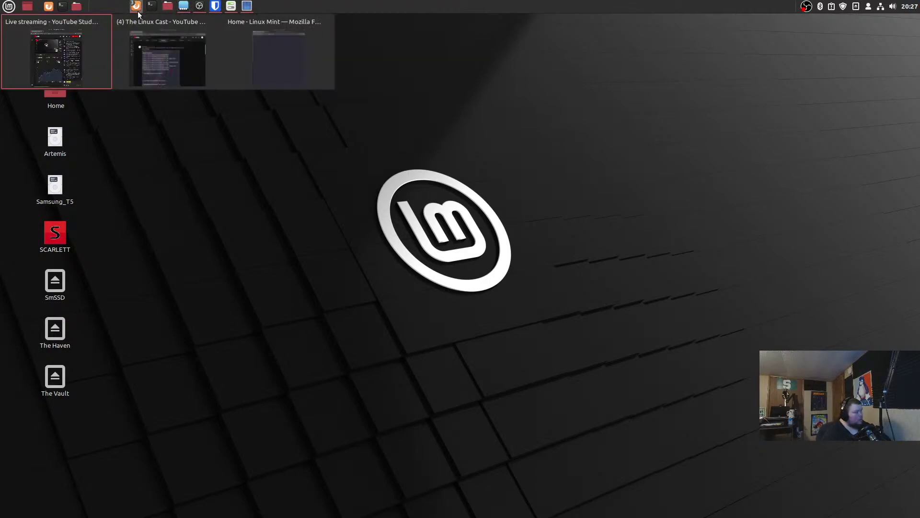
left_click(137, 37)
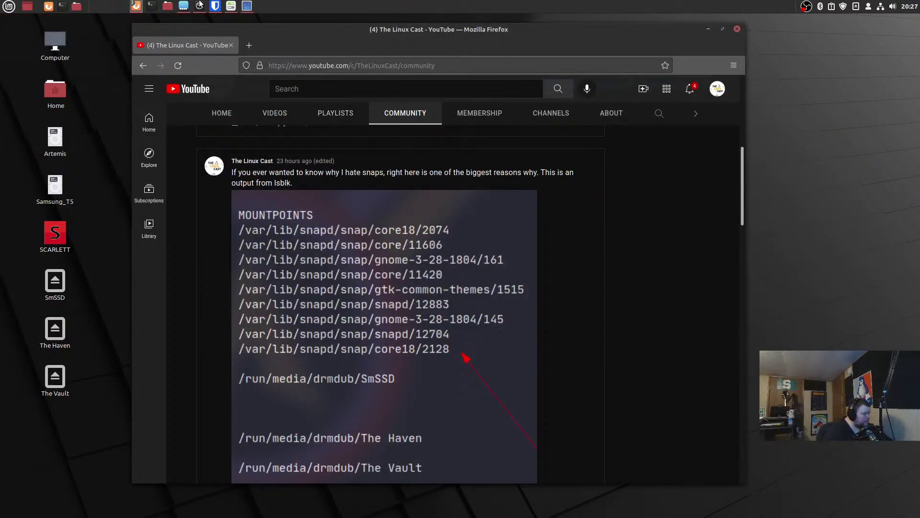
left_click(229, 8)
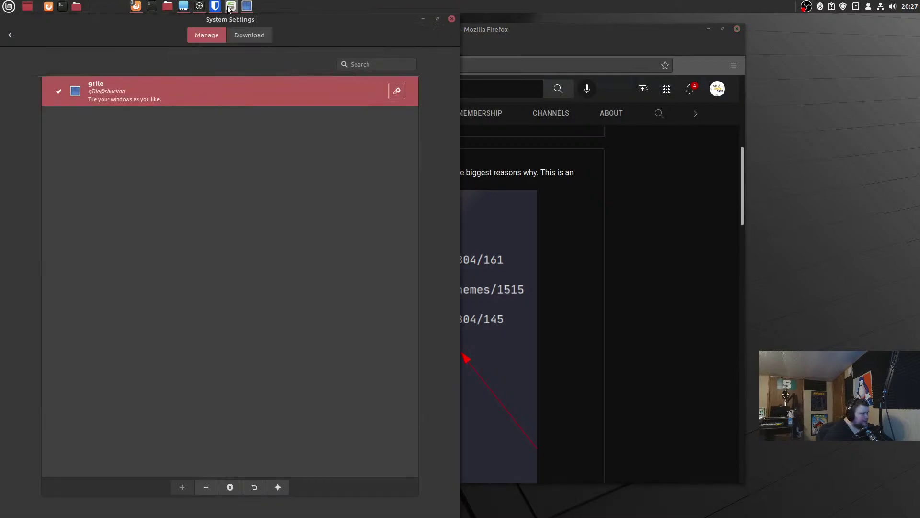
key("super+Return")
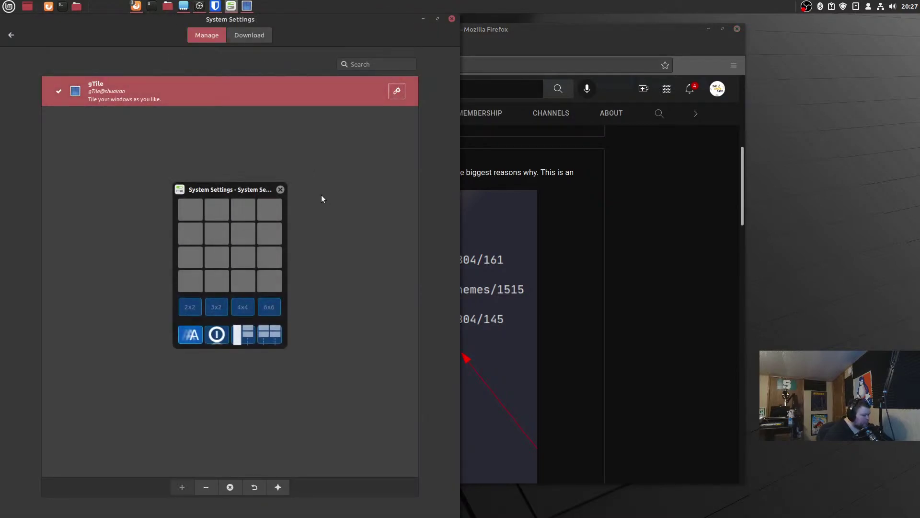
left_click(245, 335)
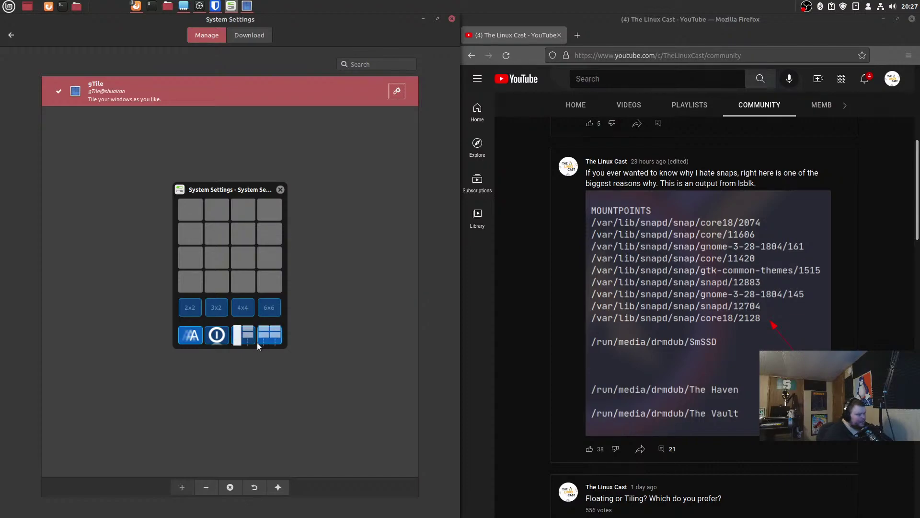
left_click(281, 191)
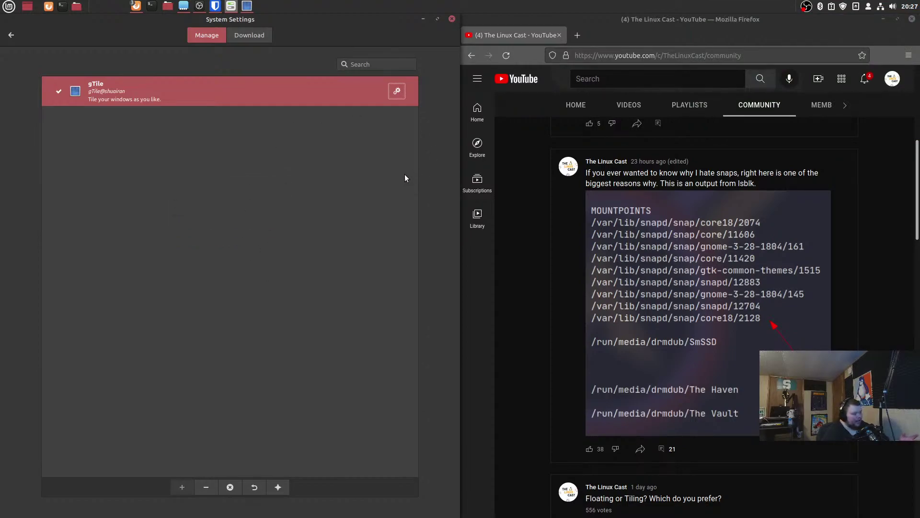
Open the gTile extension's settings, check its global hotkey assignment, and close the settings window
left_click(397, 91)
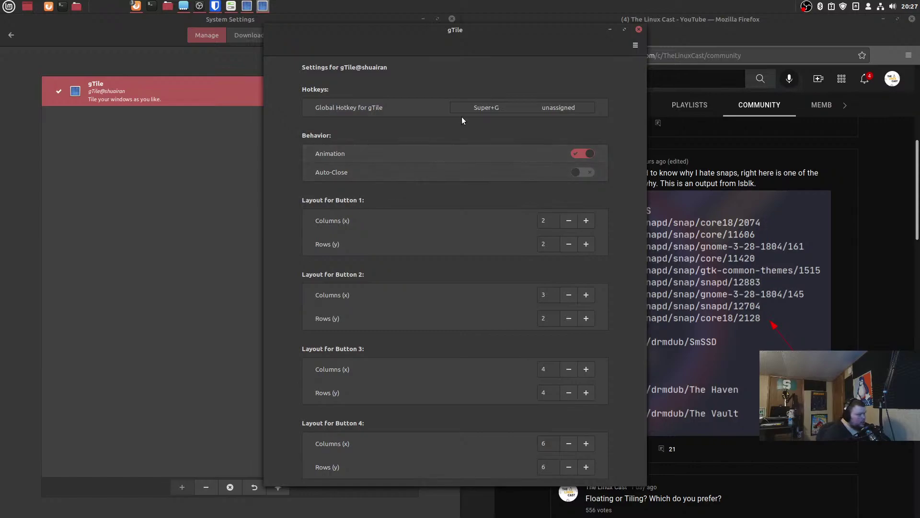
left_click(487, 107)
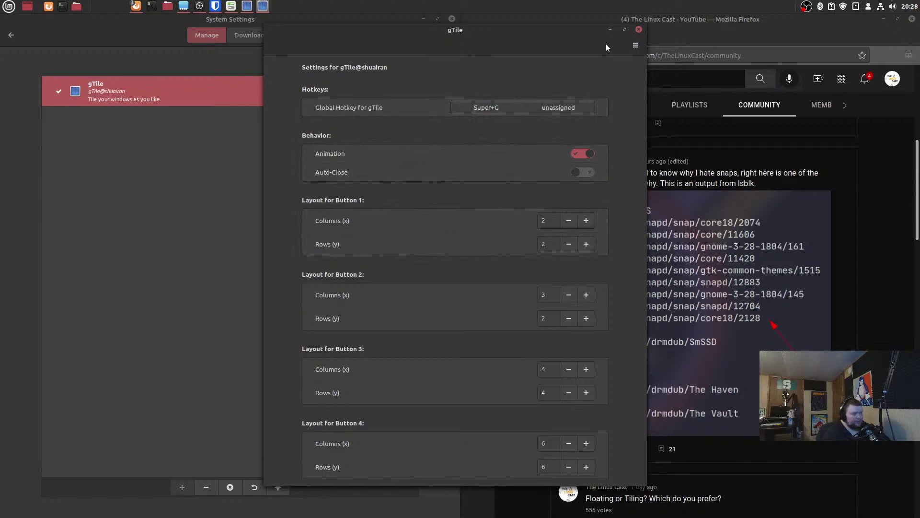
left_click(639, 30)
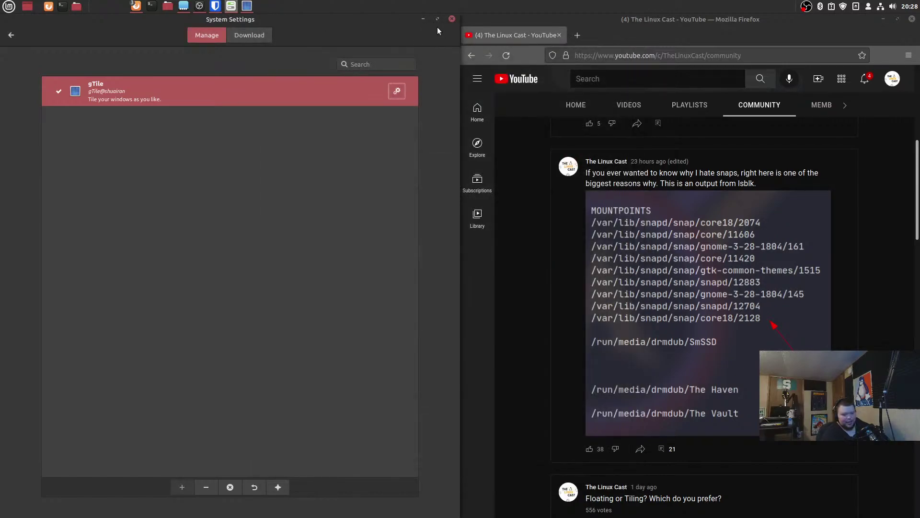
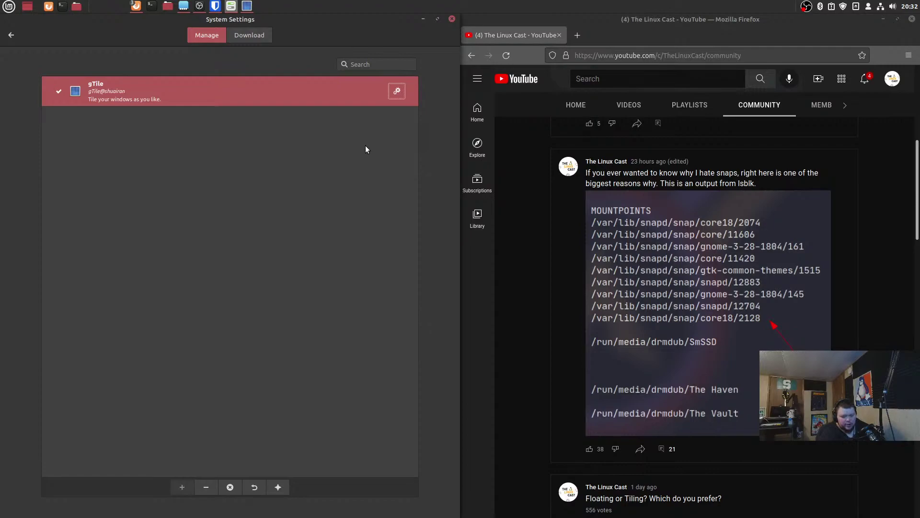
Search the web for "regolith linux" in a new Firefox tab and open the Regolith website
left_click(577, 35)
left_click(595, 56)
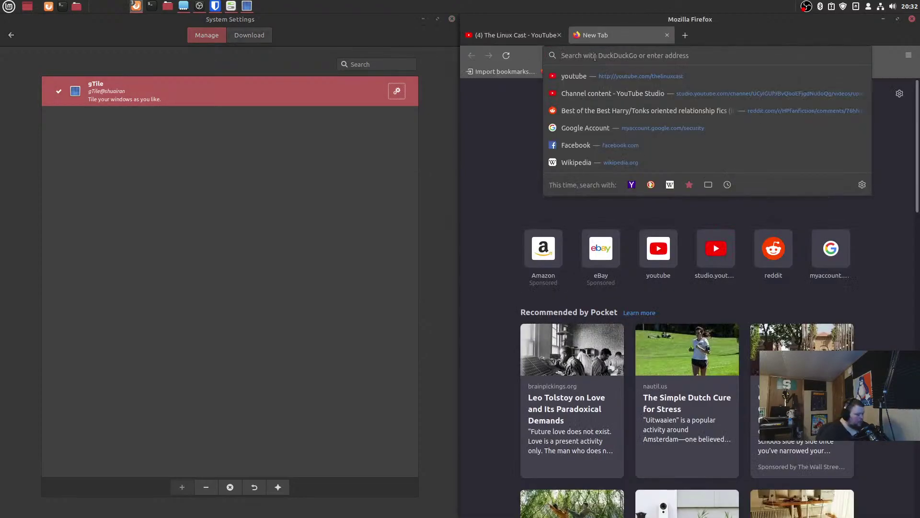
type("regol")
type("i")
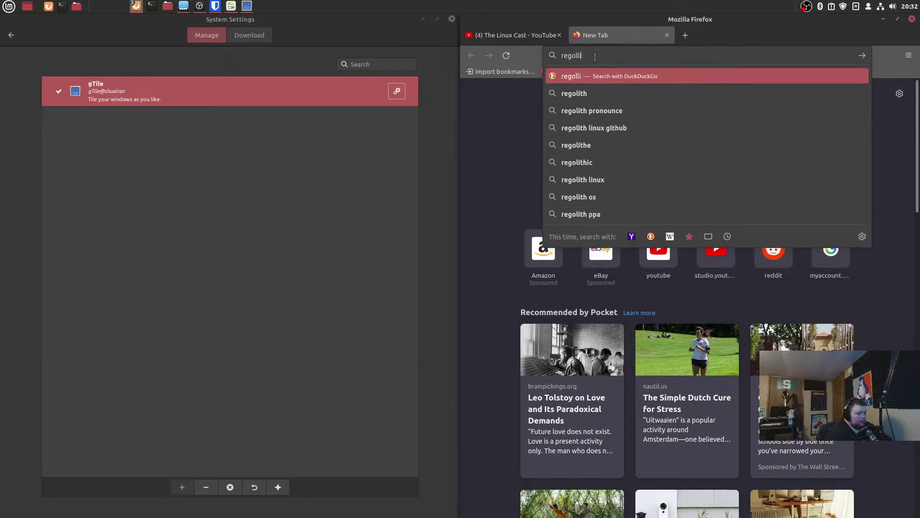
type("th linux")
key("Return")
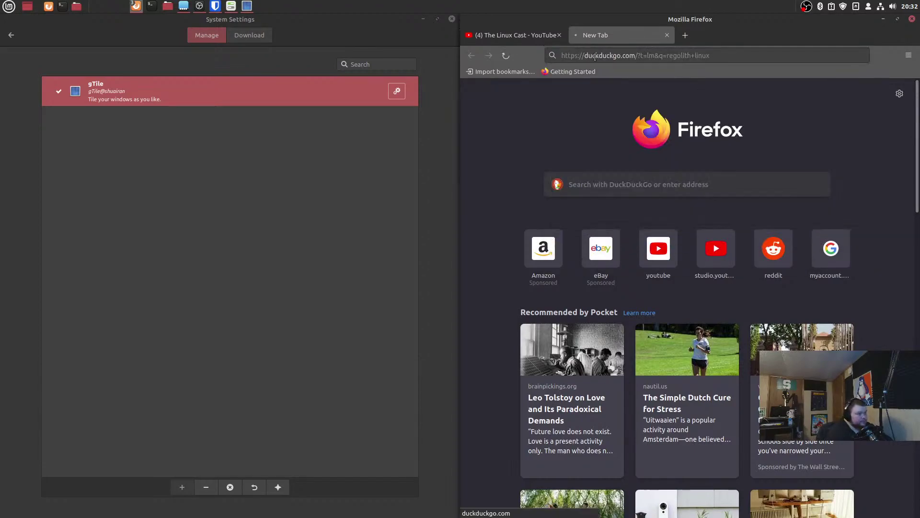
left_click(546, 165)
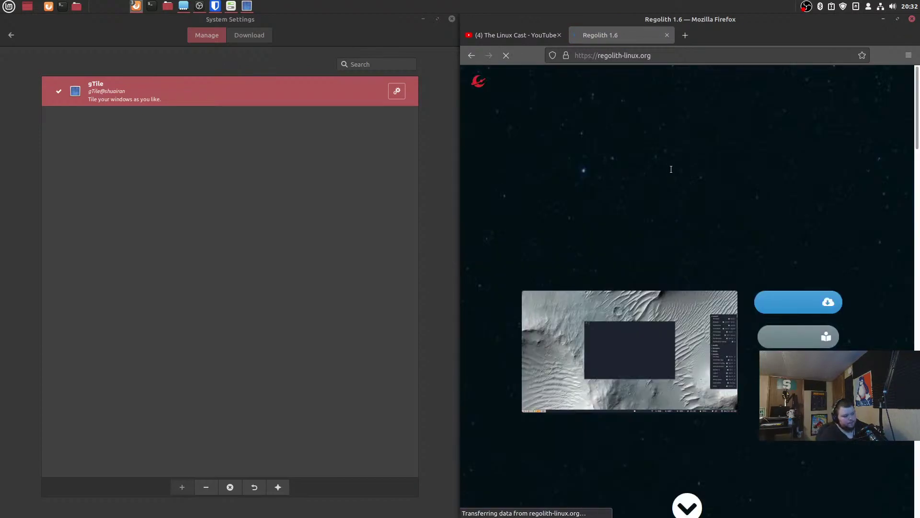
Maximize Firefox, open Regolith's download page, and highlight the PPA package name and Ubuntu 18.04 in the PPA section
left_click_drag(764, 25, 504, 3)
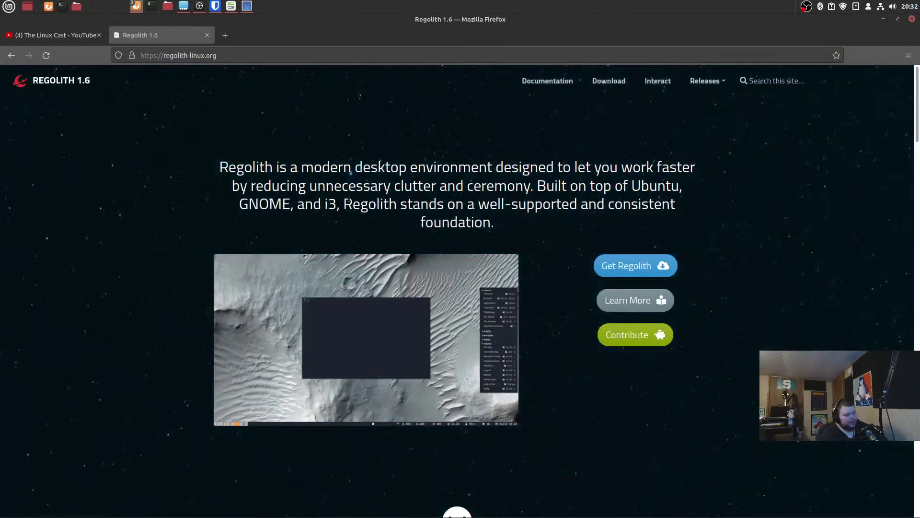
left_click(625, 265)
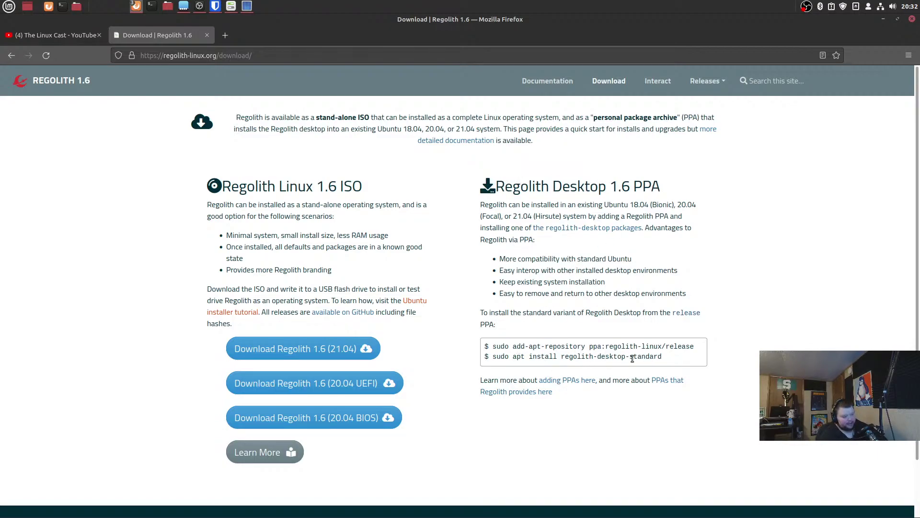
left_click_drag(558, 358, 665, 356)
left_click(590, 361)
left_click_drag(609, 205, 649, 205)
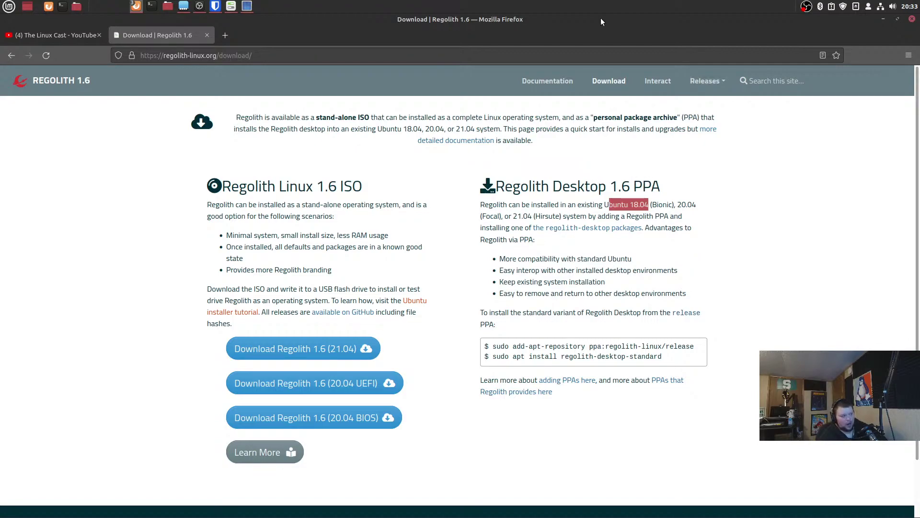
Restore the Firefox window to a smaller floating size over System Settings and maximize it again
left_click(502, 28)
double_click(502, 29)
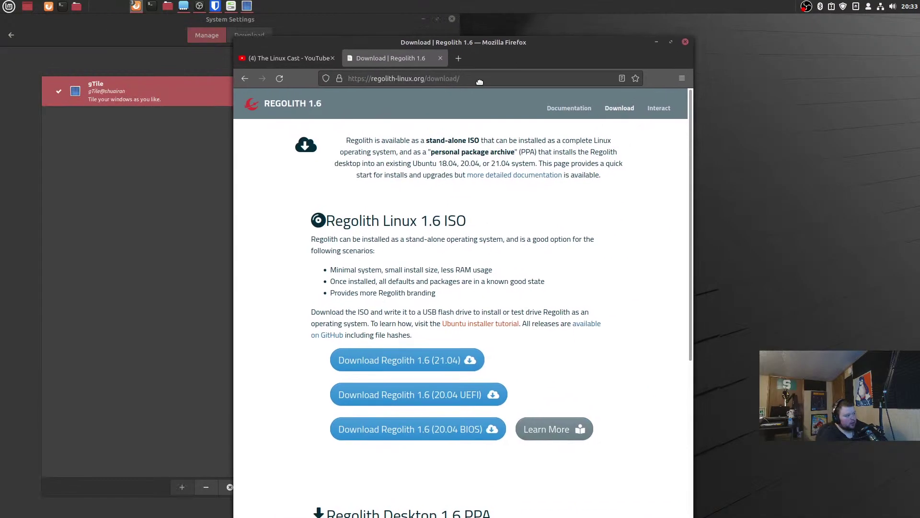
left_click_drag(479, 82, 472, 39)
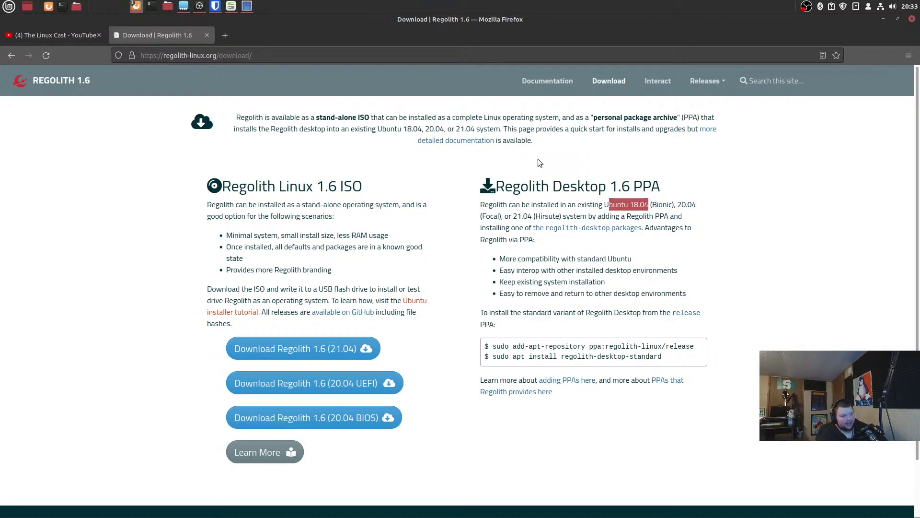
left_click_drag(539, 30, 472, 9)
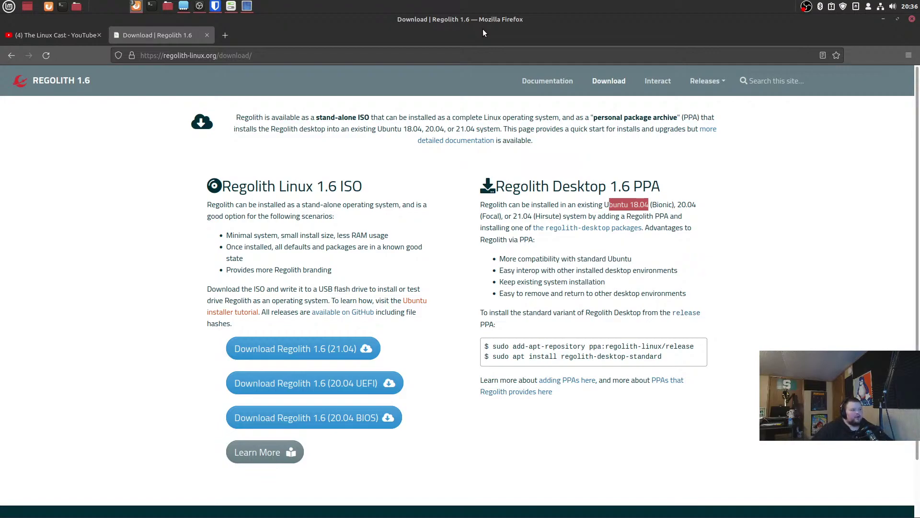
Search Google from a new tab for "how many lines of code is xmonad" using DuckDuckGo's g! bang
left_click(225, 35)
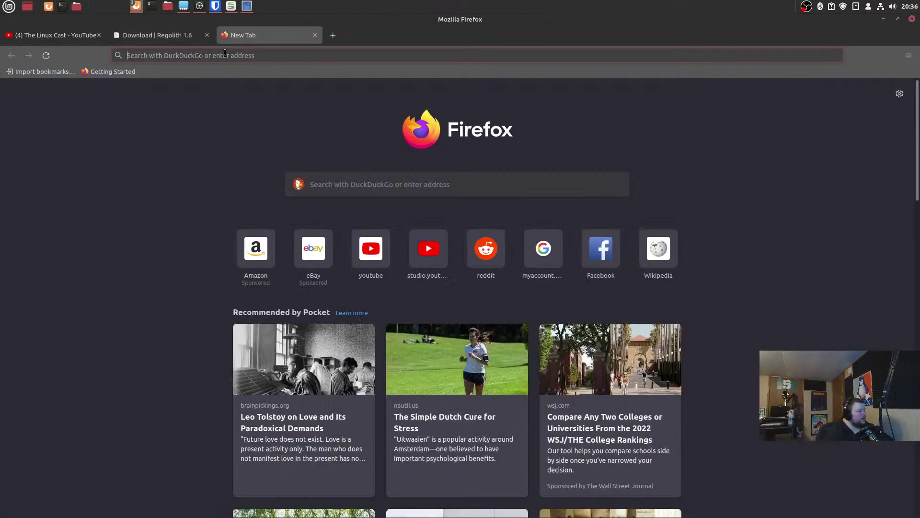
type("g")
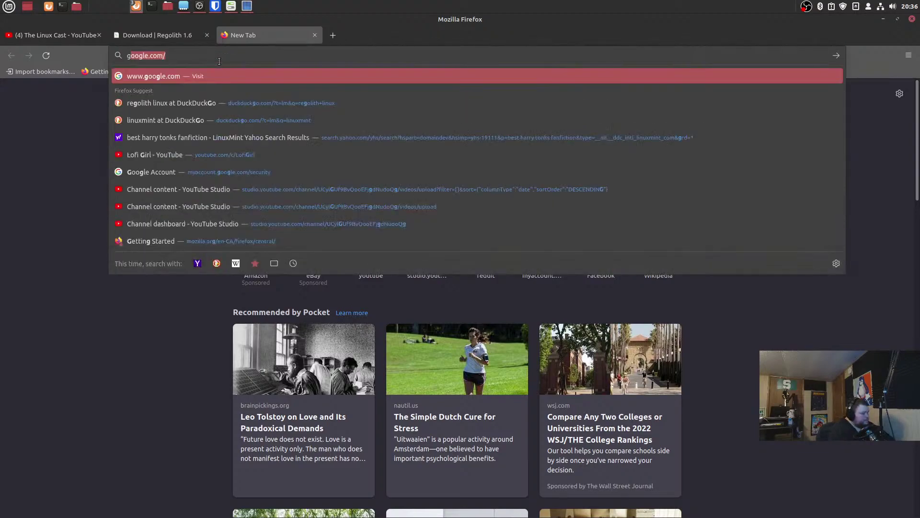
type("! how many line")
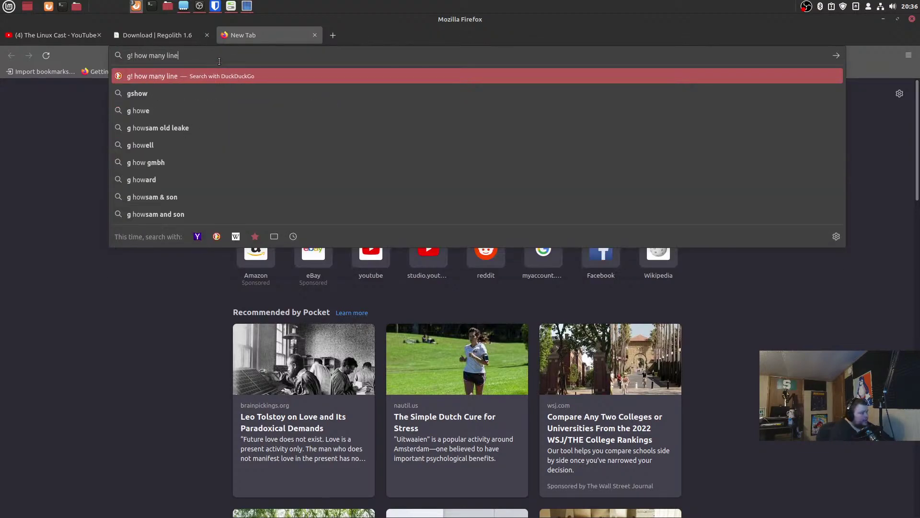
type("s of code is xmonad")
key("Return")
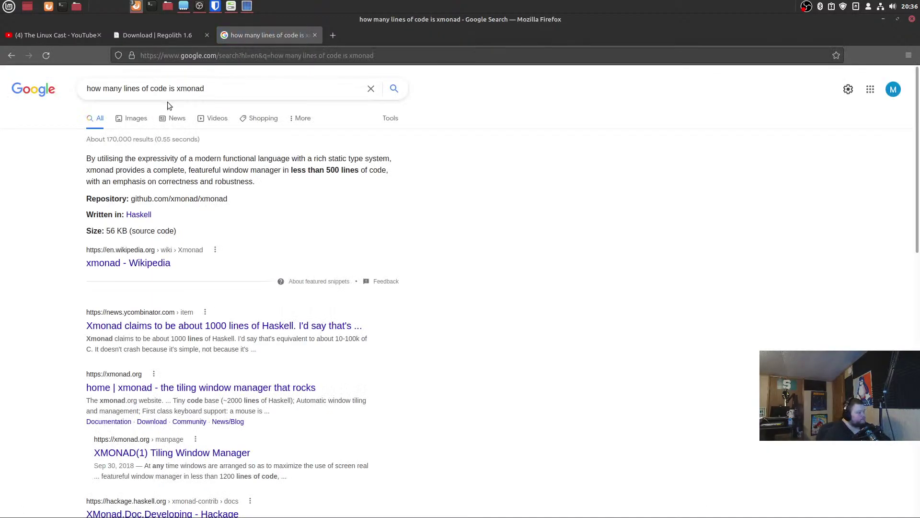
Open Wikipedia's xmonad article and examine its window manager and Haskell project sections for the code size
left_click(153, 266)
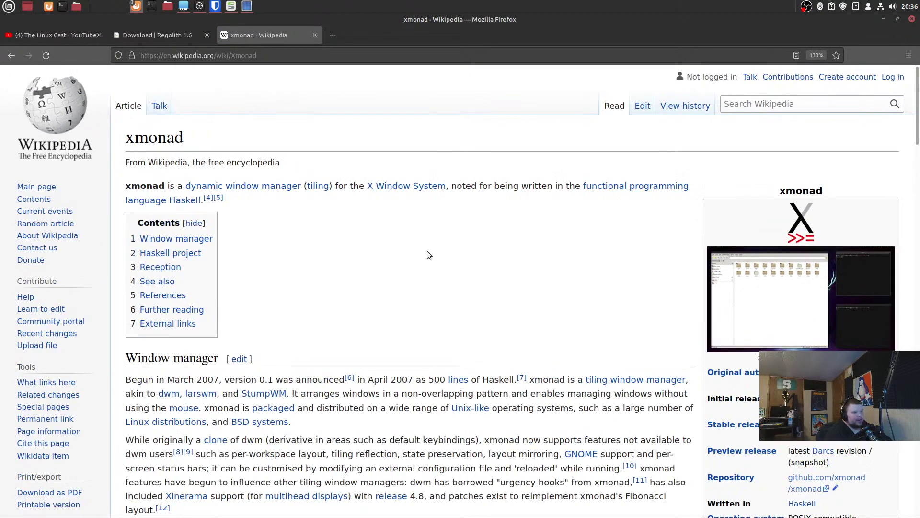
scroll(427, 251, "down", 4)
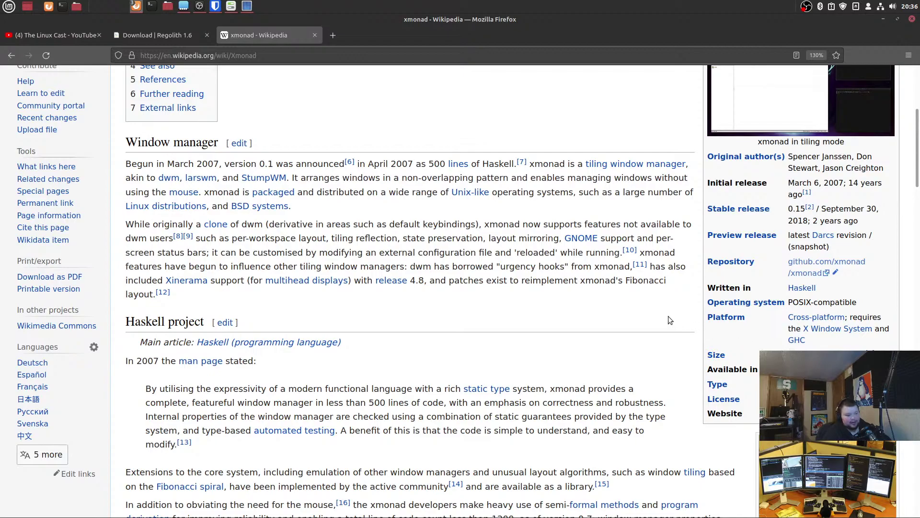
scroll(441, 240, "up", 4)
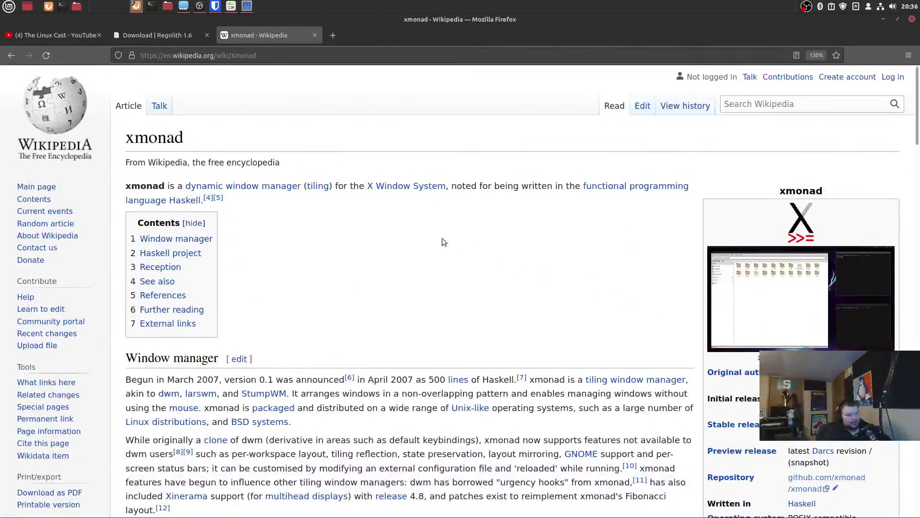
Search for "dwm wikipedia" in the same tab and open the Wikipedia article on the dwm window manager
left_click(179, 56)
type("dwm ")
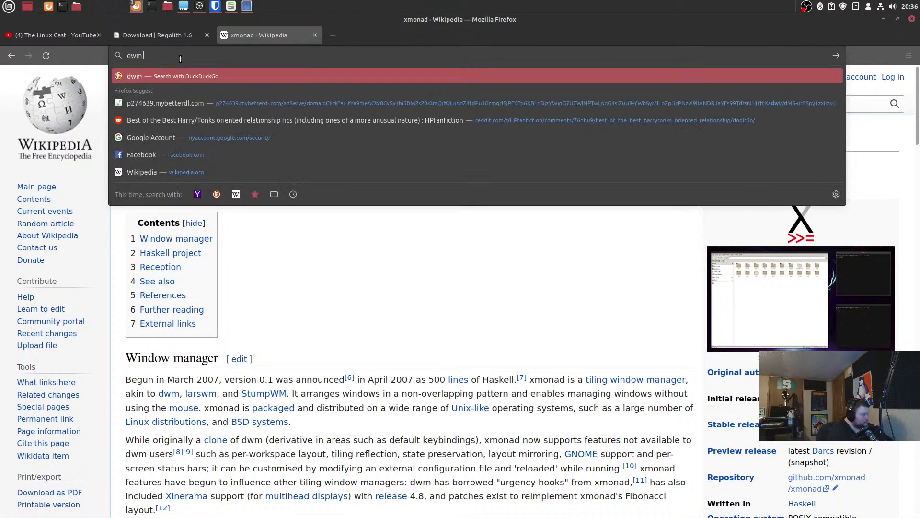
type("wikipedia")
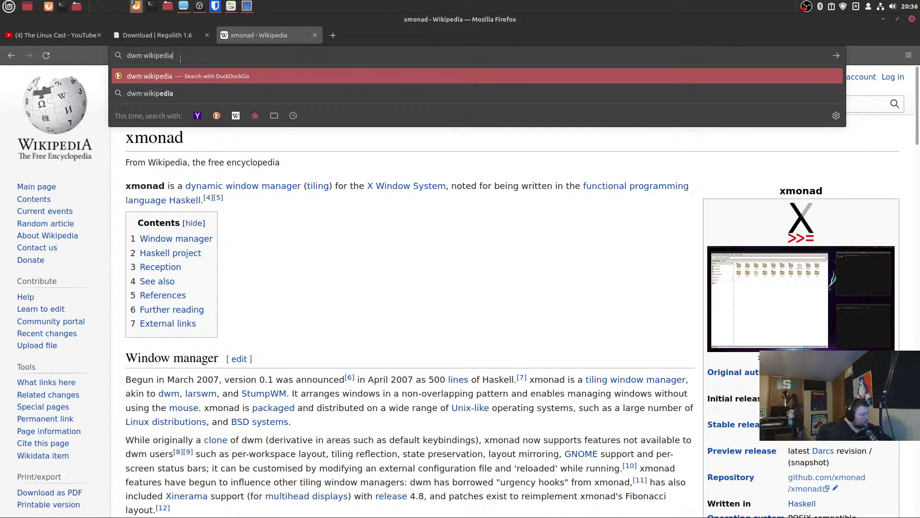
key("Return")
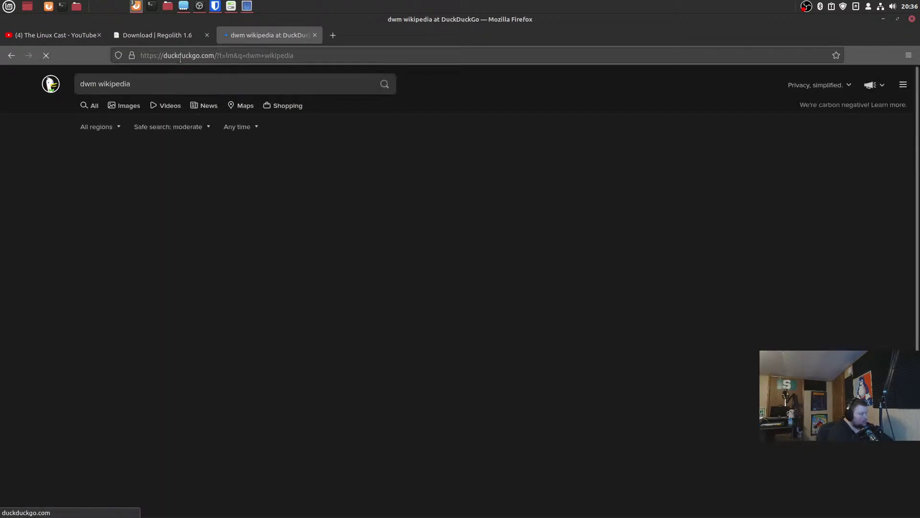
left_click(134, 163)
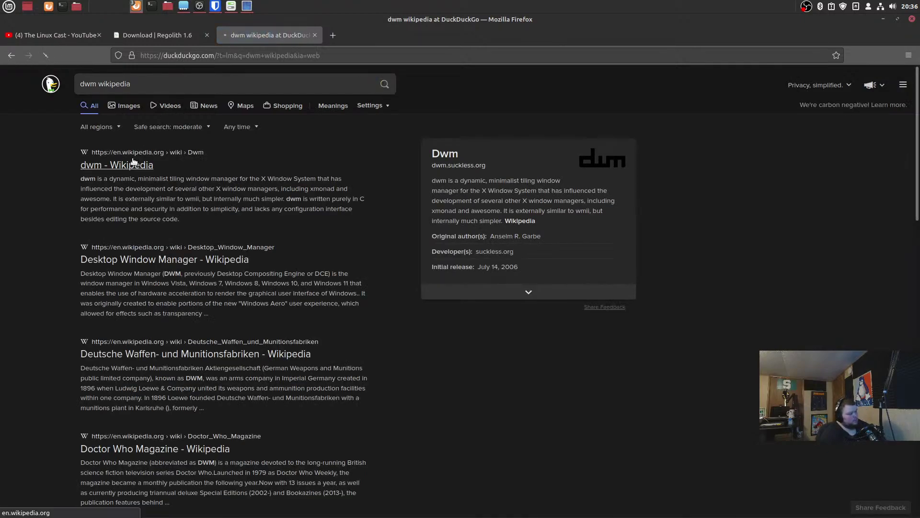
Examine the introduction, infobox and Features section of the dwm Wikipedia article
scroll(689, 313, "down", 4)
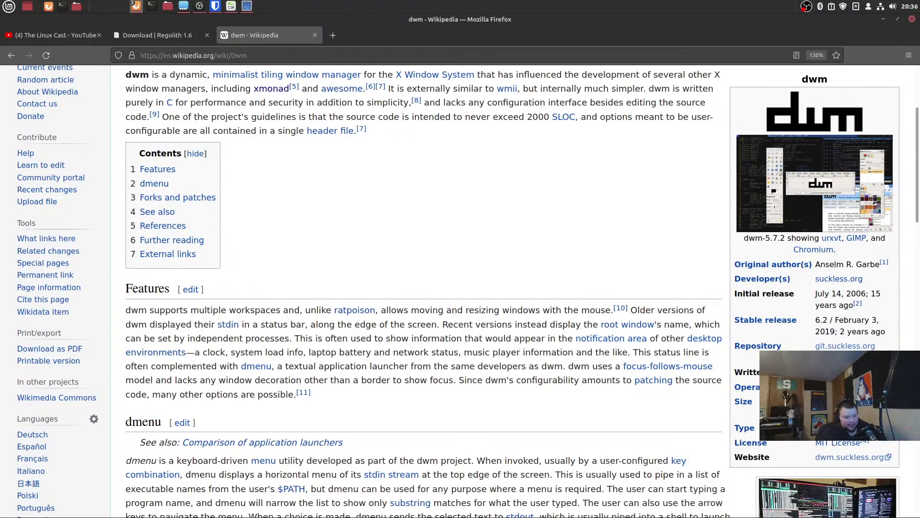
mouse_move(708, 339)
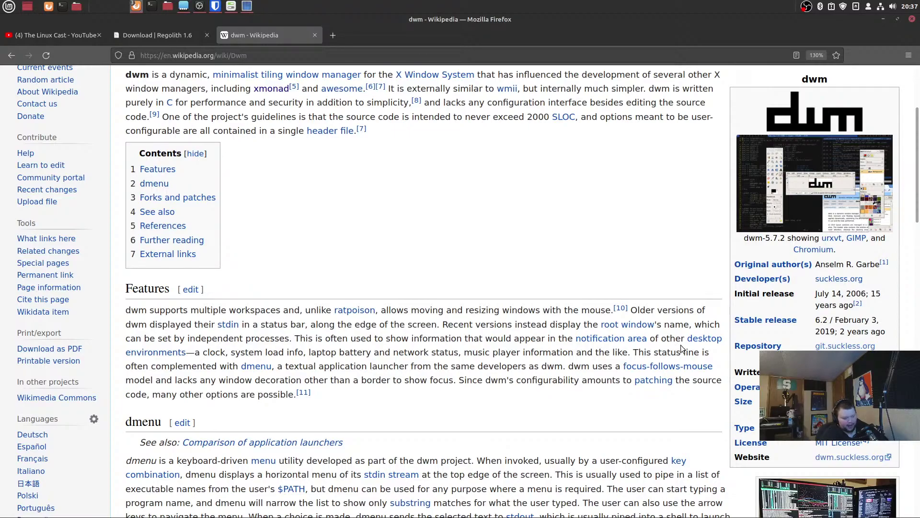
scroll(655, 323, "up", 3)
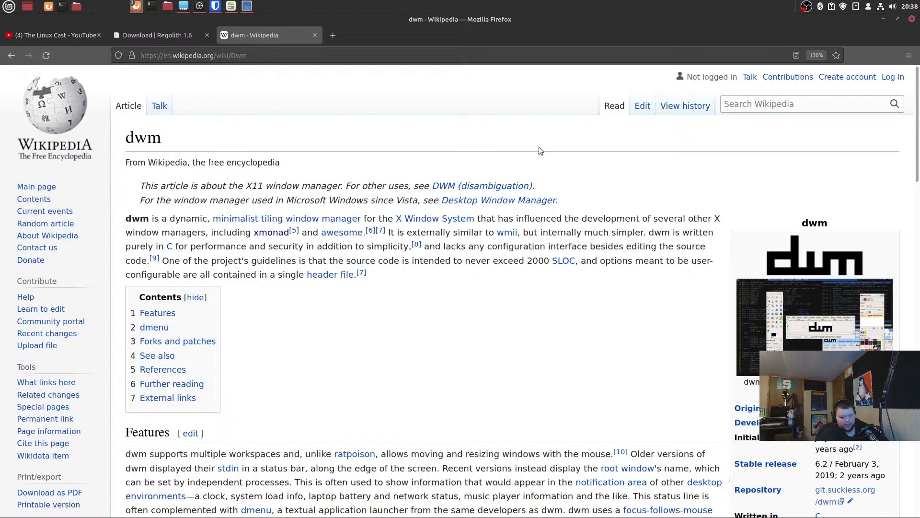
Search for "wezterm" in the same tab, open the Wez's Terminal Emulator website and look over its Features section
left_click(246, 54)
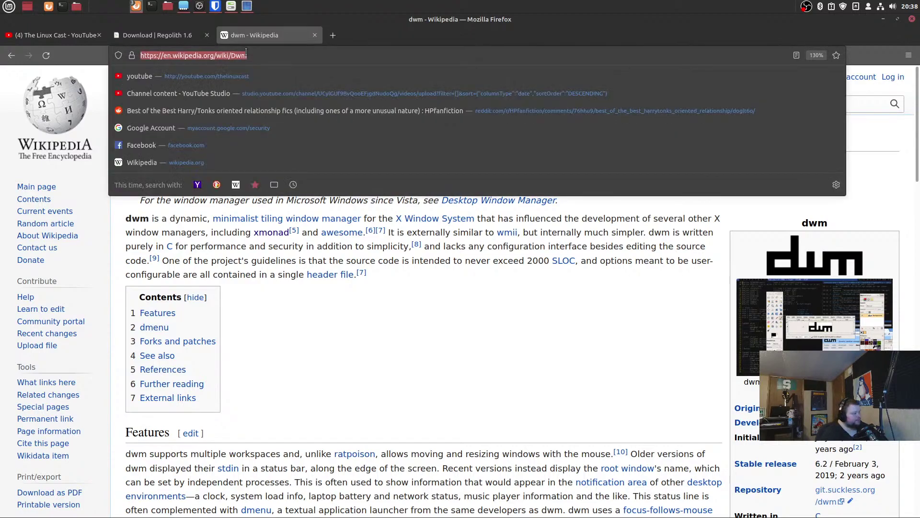
type("wez")
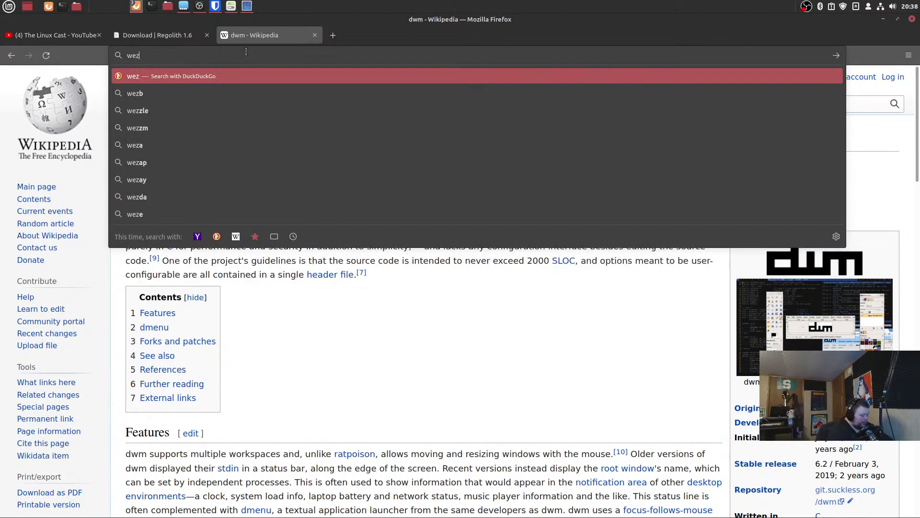
type("term")
key("Return")
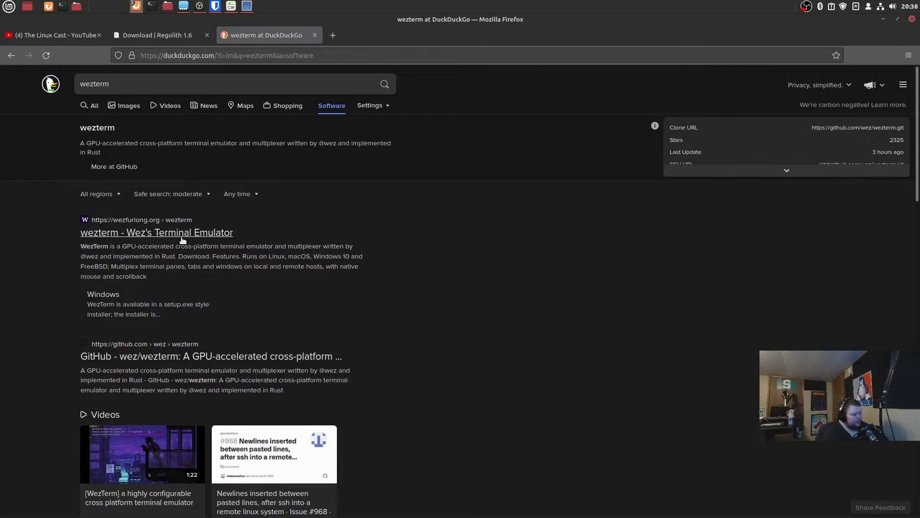
left_click(184, 233)
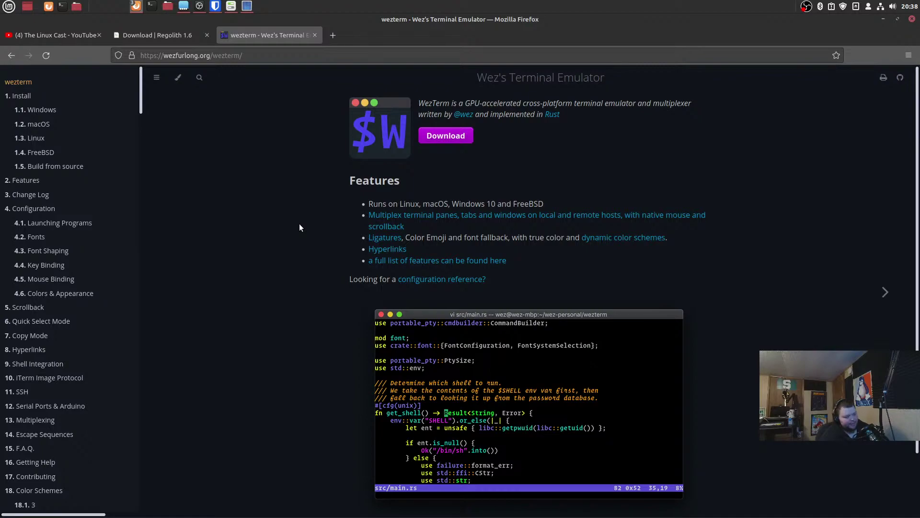
scroll(299, 224, "down", 3)
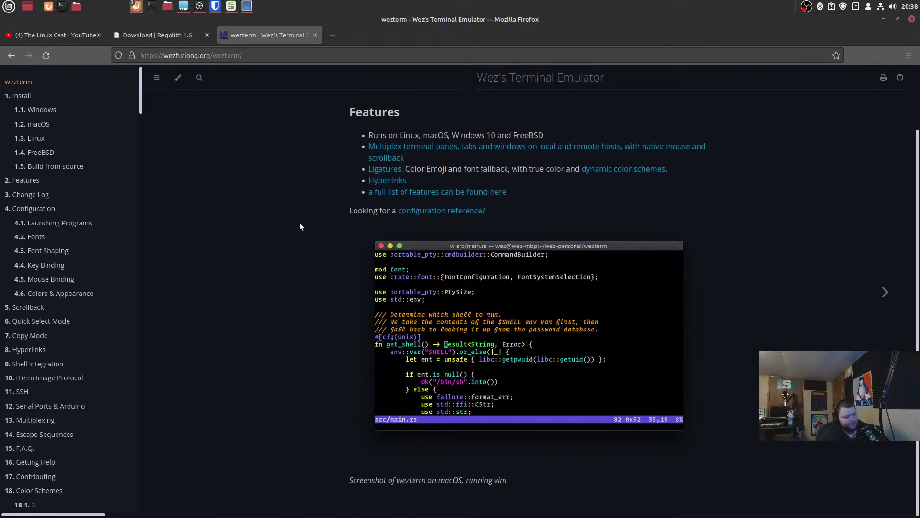
scroll(299, 223, "up", 3)
Return to the wezterm search results, switch to videos and open the "[WezTerm] a highly configurable cross platform terminal emulator" post on reddit
key("alt+Left")
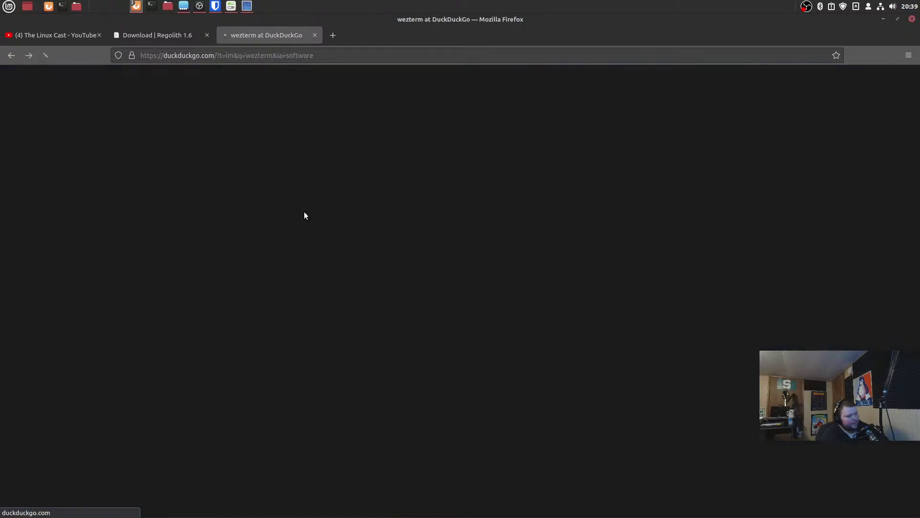
left_click(166, 105)
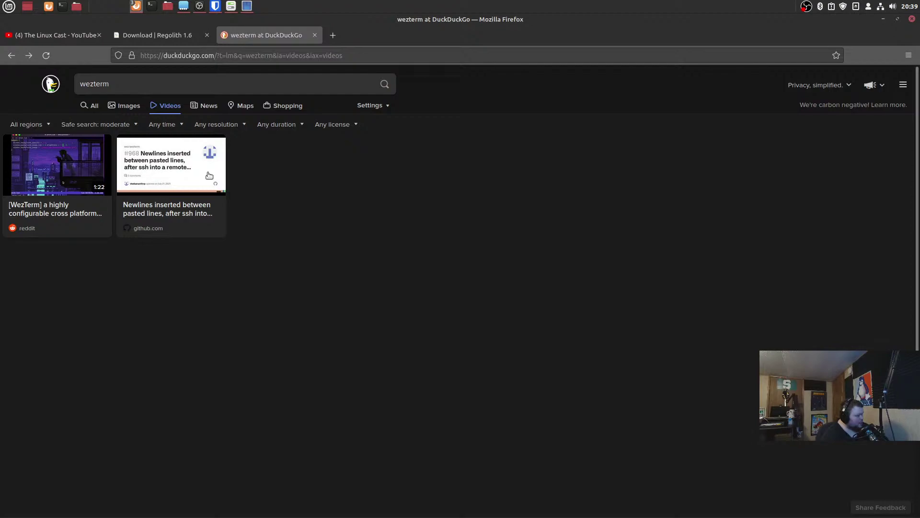
left_click(39, 173)
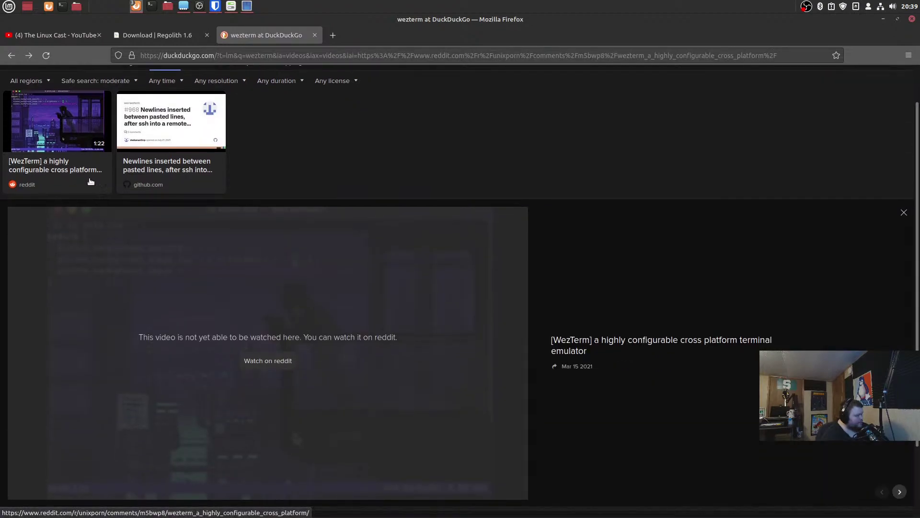
left_click(273, 366)
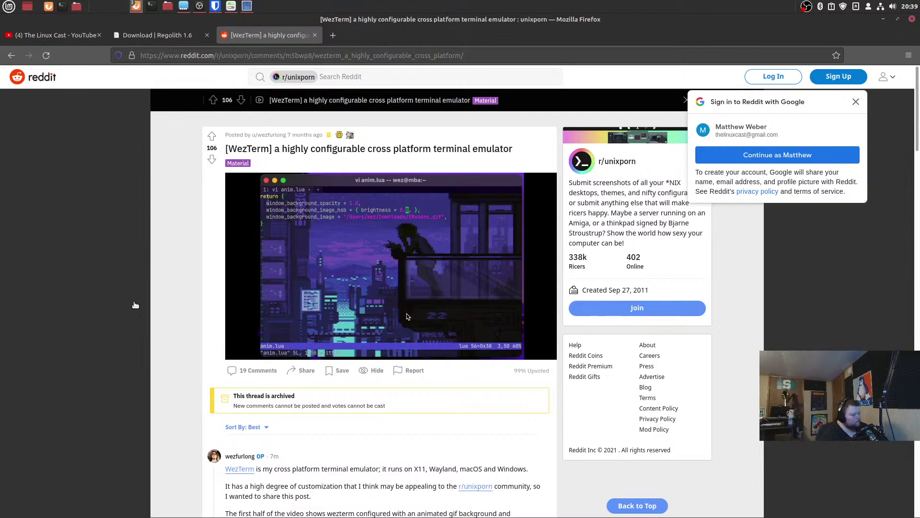
mouse_move(379, 280)
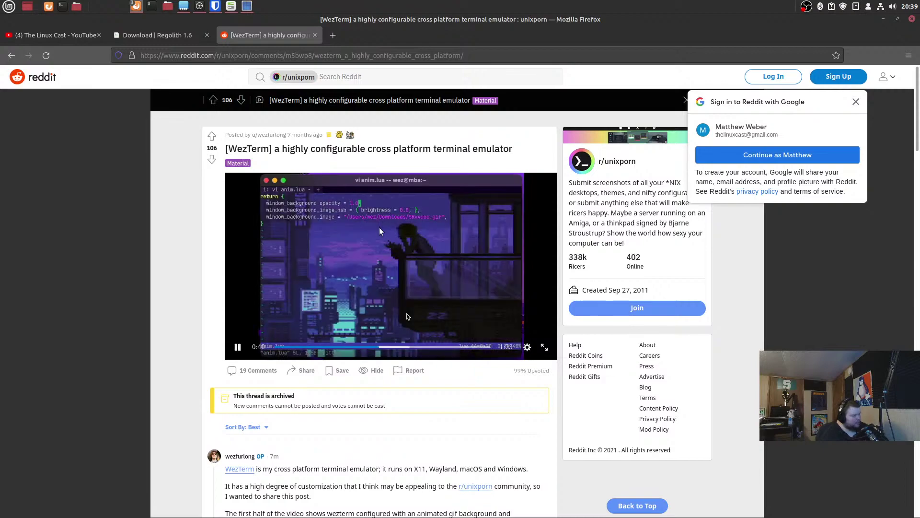
Read the author's comment below the reddit video and open its WezTerm link
scroll(331, 227, "down", 3)
scroll(364, 200, "down", 1)
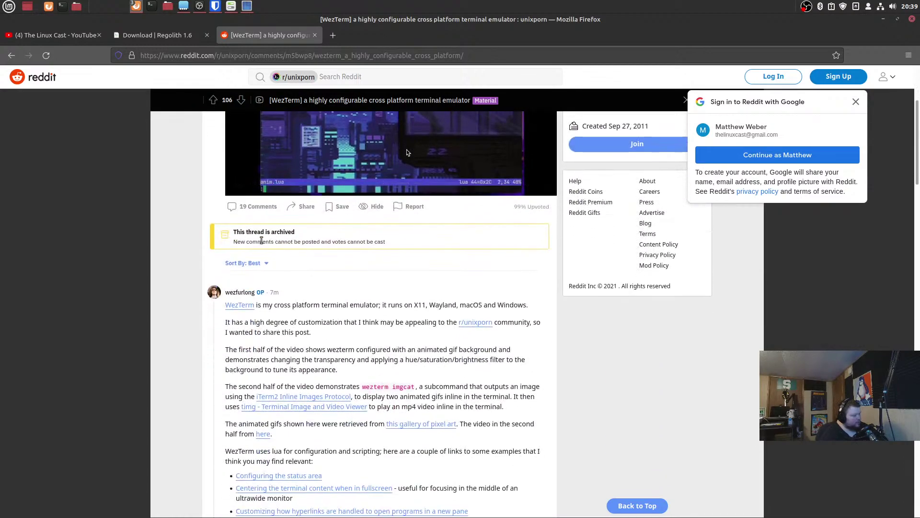
scroll(287, 199, "down", 1)
left_click(169, 34)
left_click(249, 33)
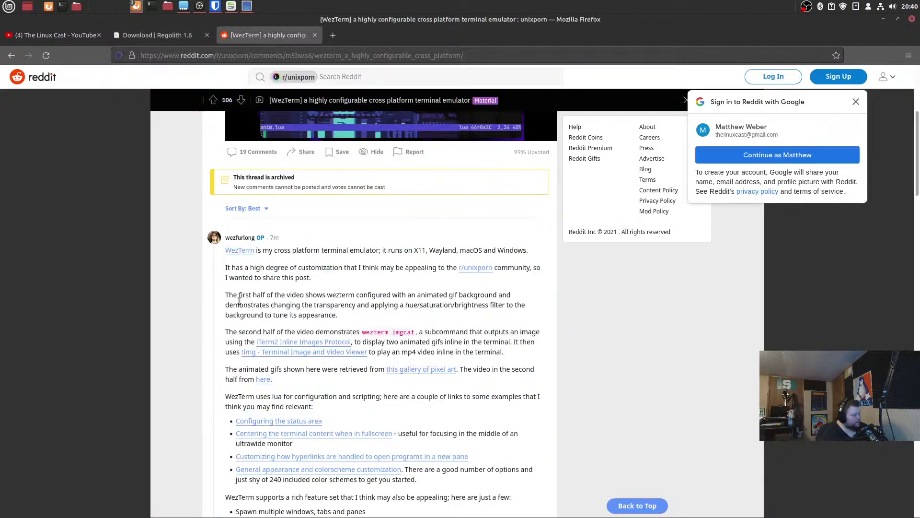
left_click(244, 250)
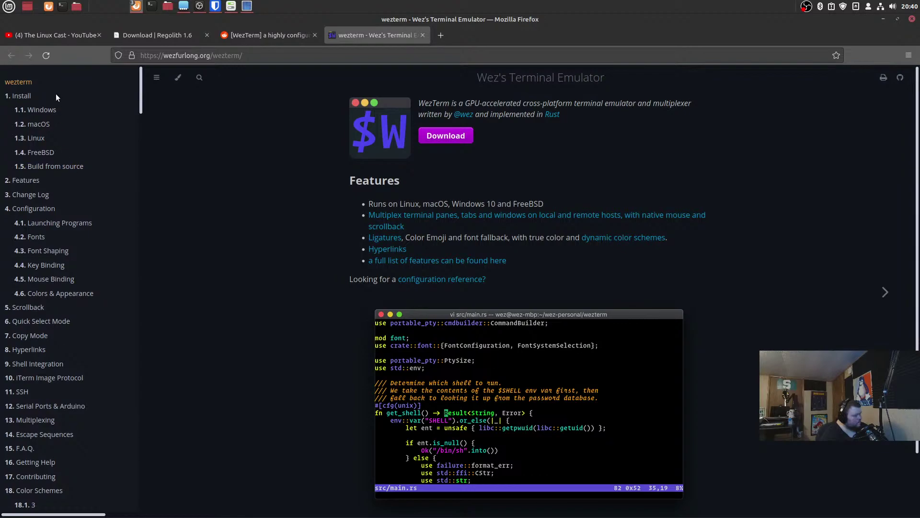
Open the Configuration page of the wezterm documentation and read its sections on configuration files, overrides and file structure
left_click(67, 210)
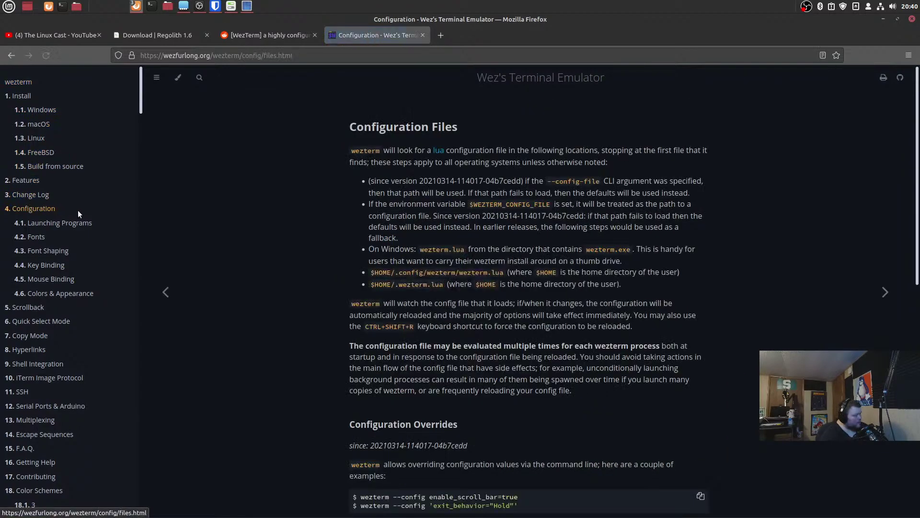
scroll(287, 240, "down", 4)
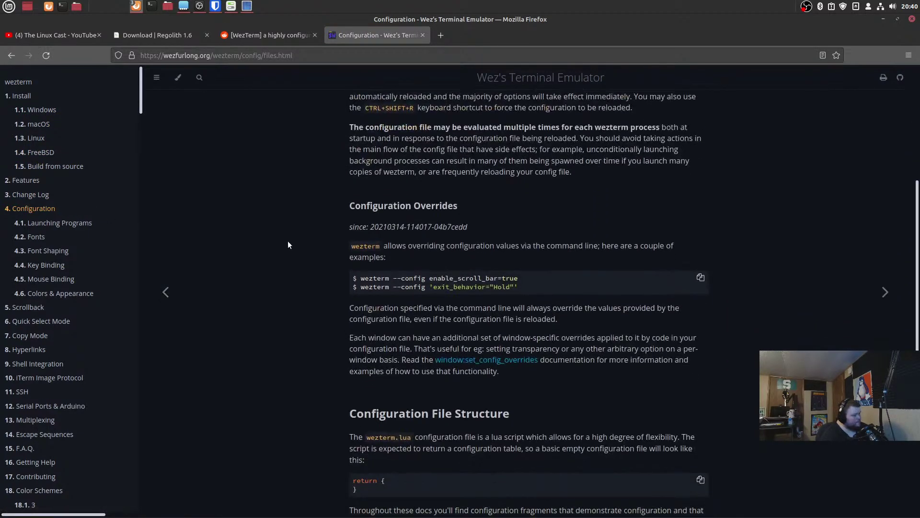
scroll(288, 242, "down", 2)
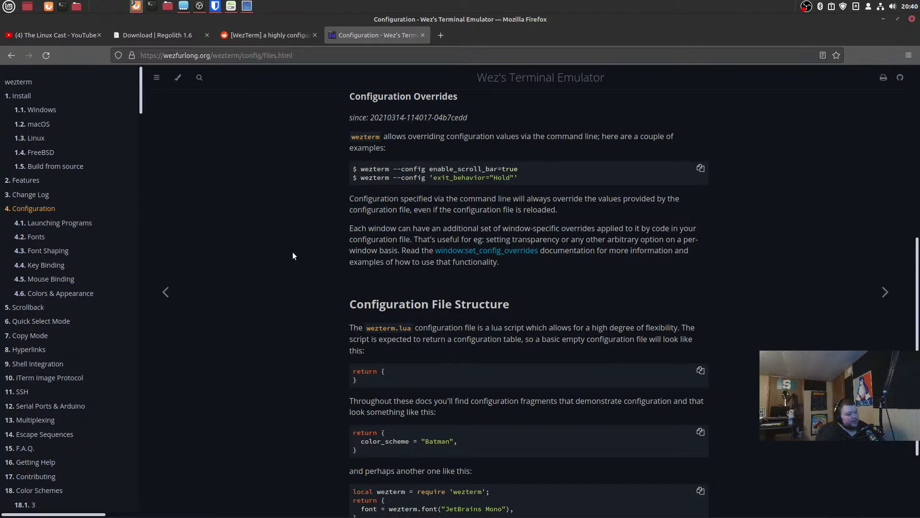
scroll(297, 243, "down", 2)
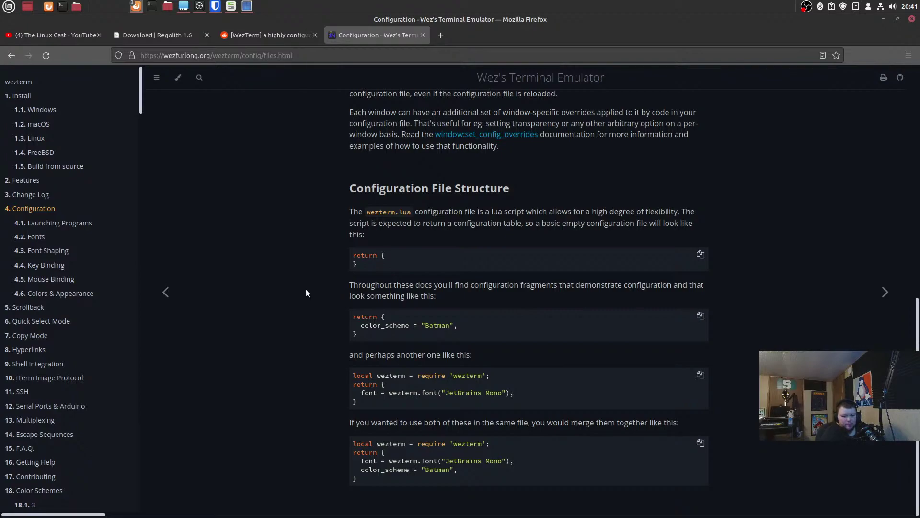
scroll(315, 290, "up", 10)
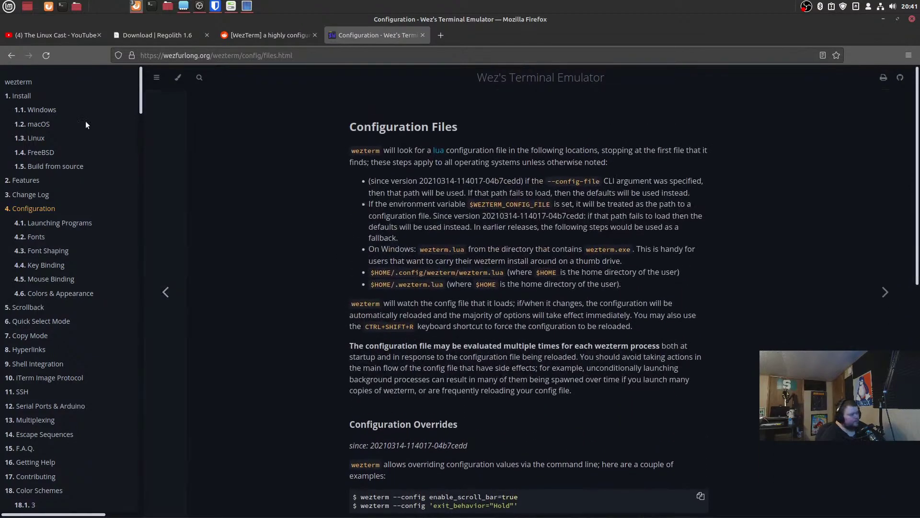
Return to the wezterm home page and open the build-from-source instructions through its download page
left_click(25, 82)
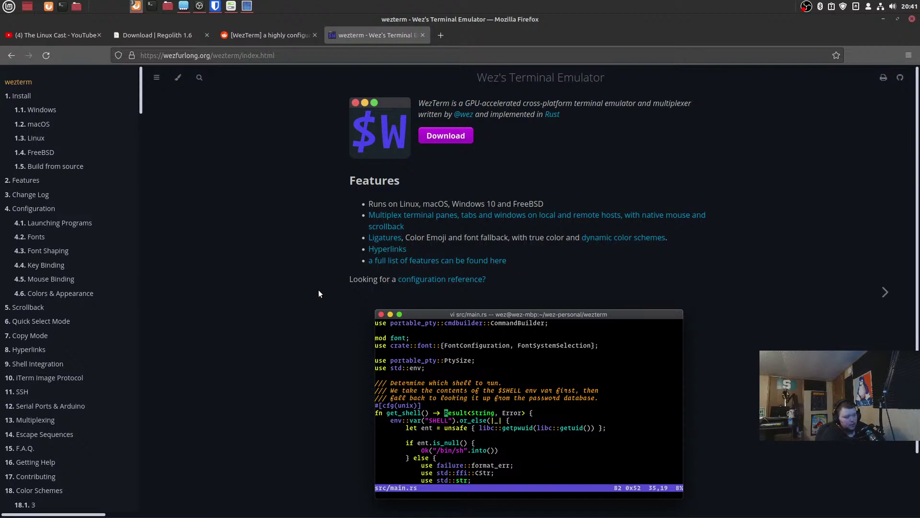
scroll(302, 315, "down", 3)
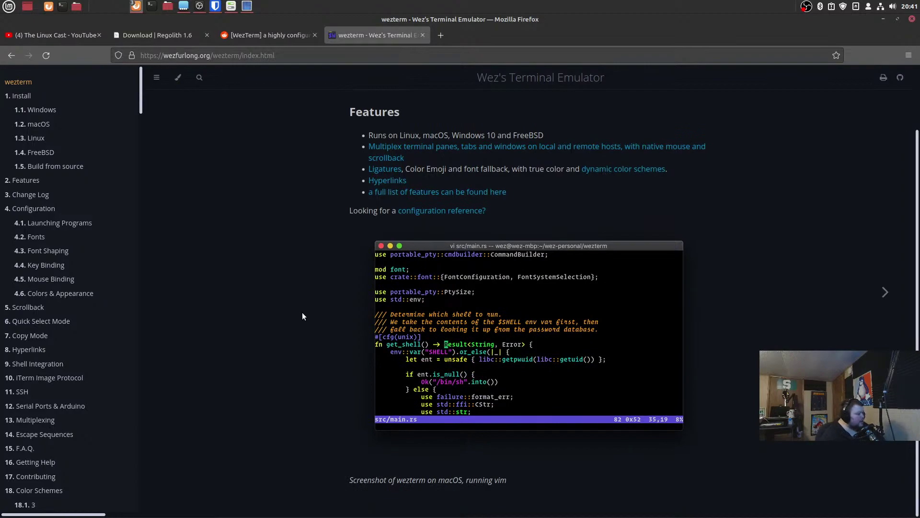
scroll(302, 315, "up", 3)
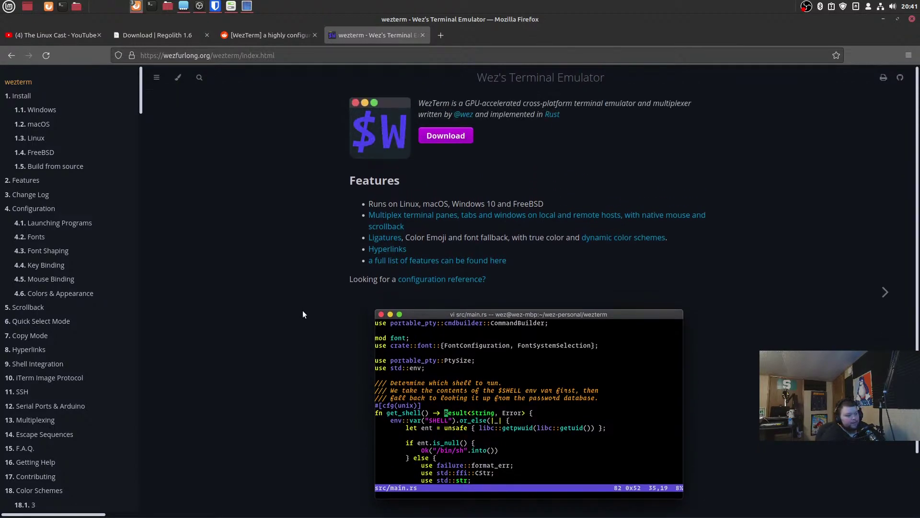
left_click(447, 137)
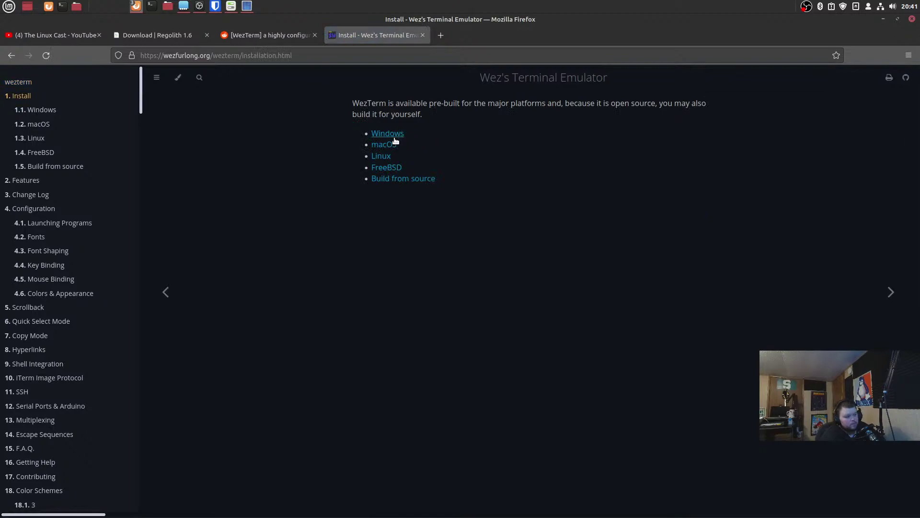
left_click(399, 179)
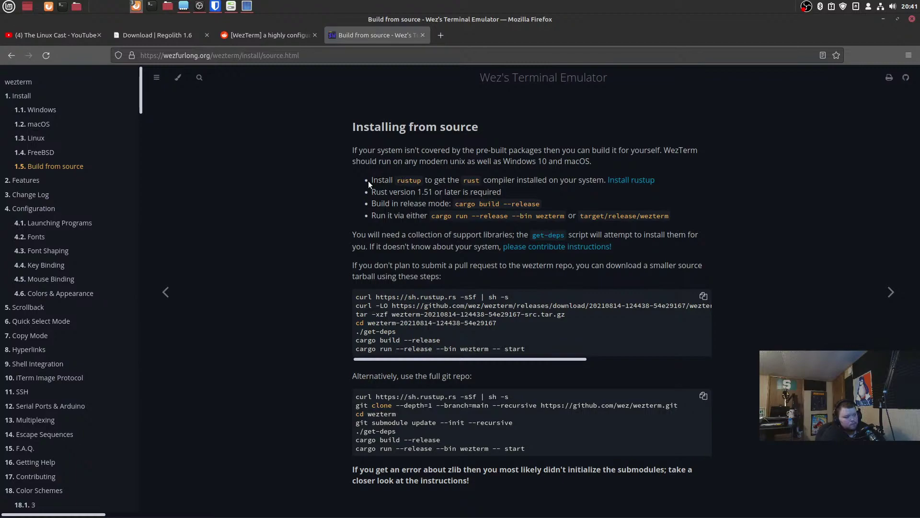
Look through the wezterm documentation's table of contents, including its color schemes and configuration option entries
scroll(104, 268, "down", 6)
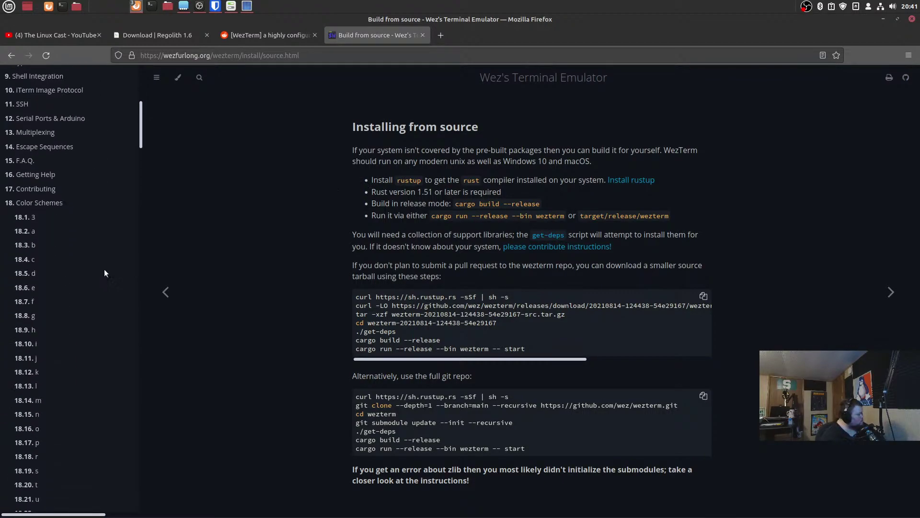
scroll(104, 270, "down", 20)
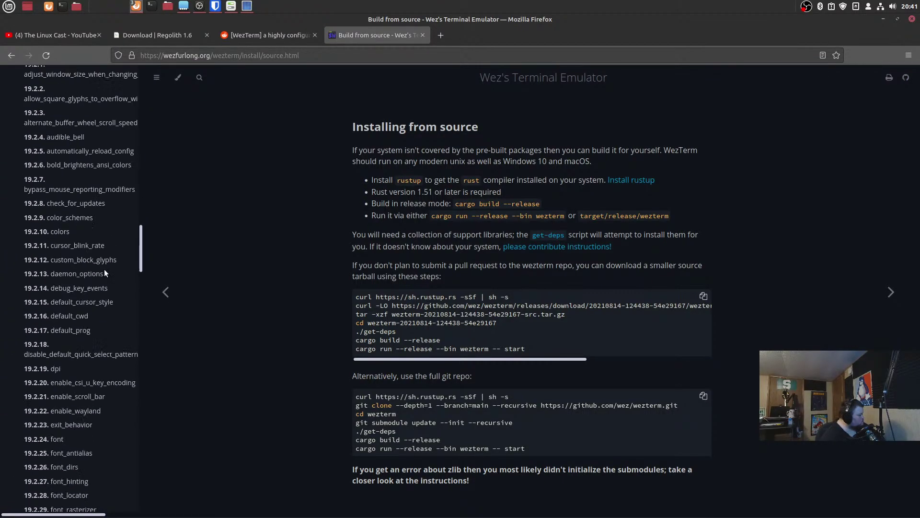
scroll(104, 273, "down", 15)
scroll(107, 271, "up", 20)
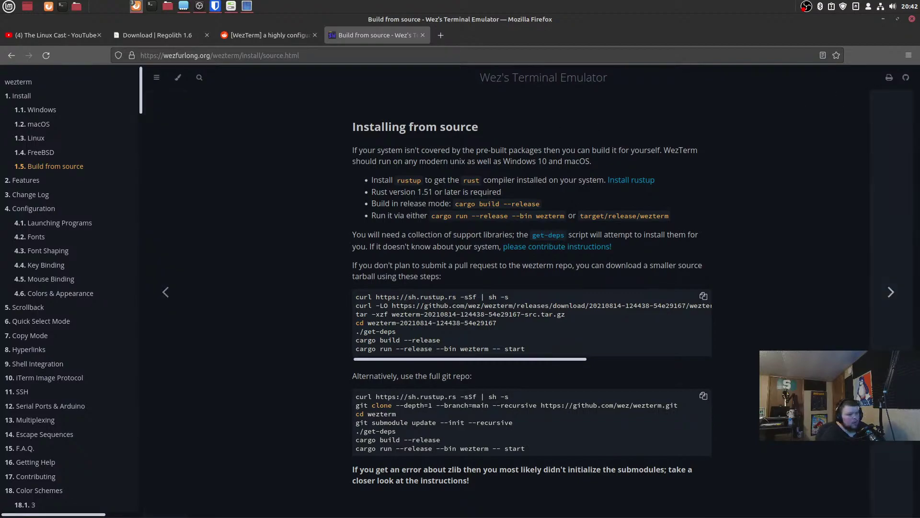
Open the wezterm GitHub repository and examine its file list, contributors and programming languages
left_click(906, 77)
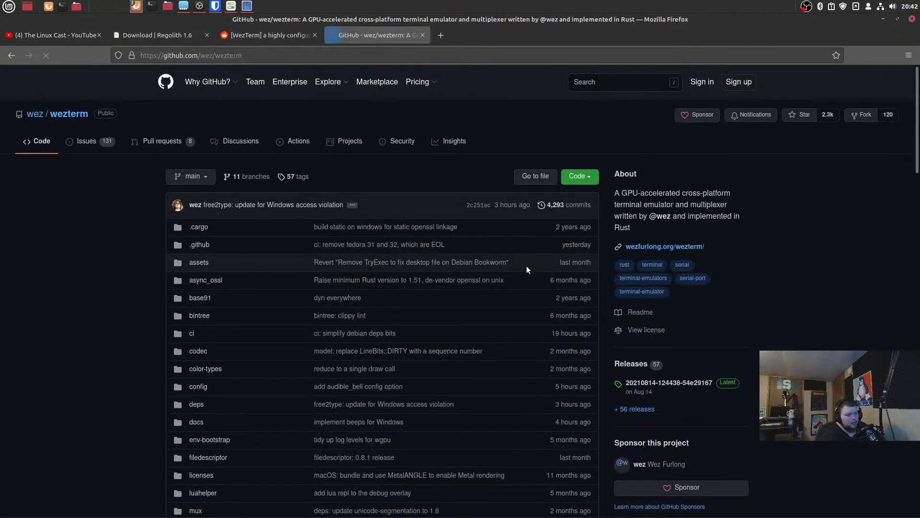
scroll(733, 320, "down", 3)
scroll(733, 320, "down", 3)
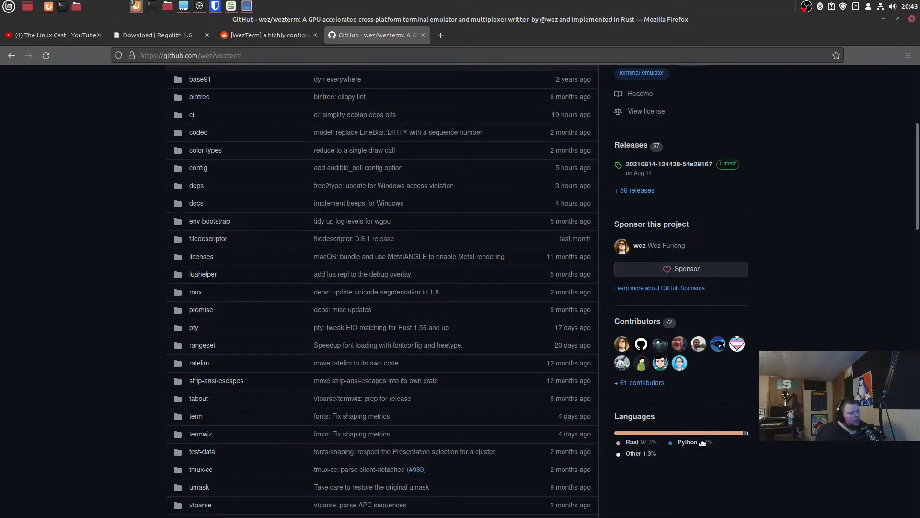
scroll(509, 356, "up", 5)
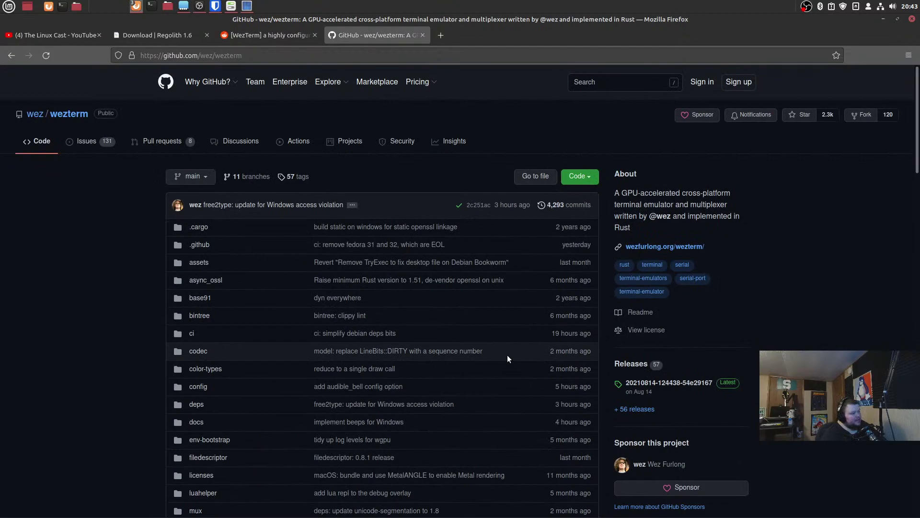